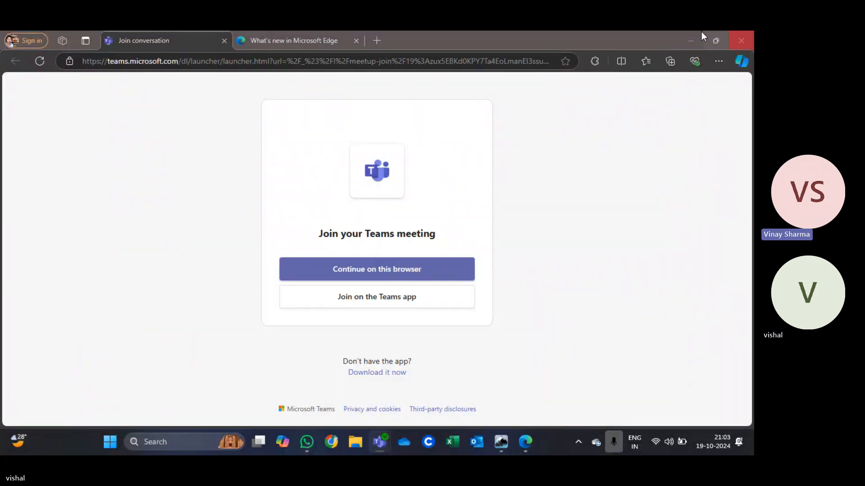
# Step: Close the browser and WhatsApp windows to return to the vessel model
pyautogui.click(739, 39)
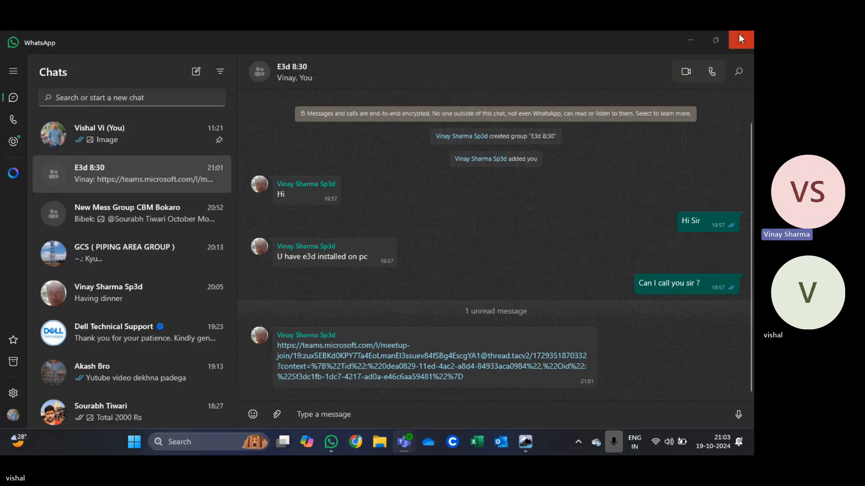
pyautogui.click(739, 39)
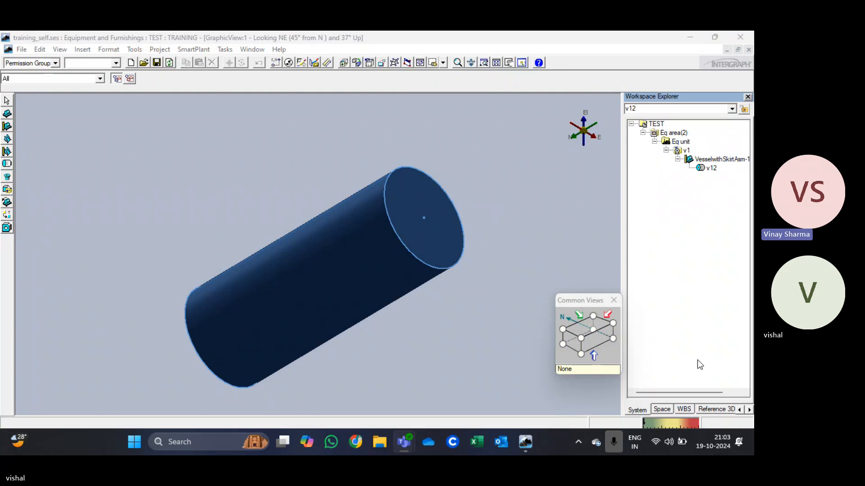
# Step: Run dxdiag, review the computer's system and display adapter details, and exit the diagnostic tool
pyautogui.moveTo(201, 442)
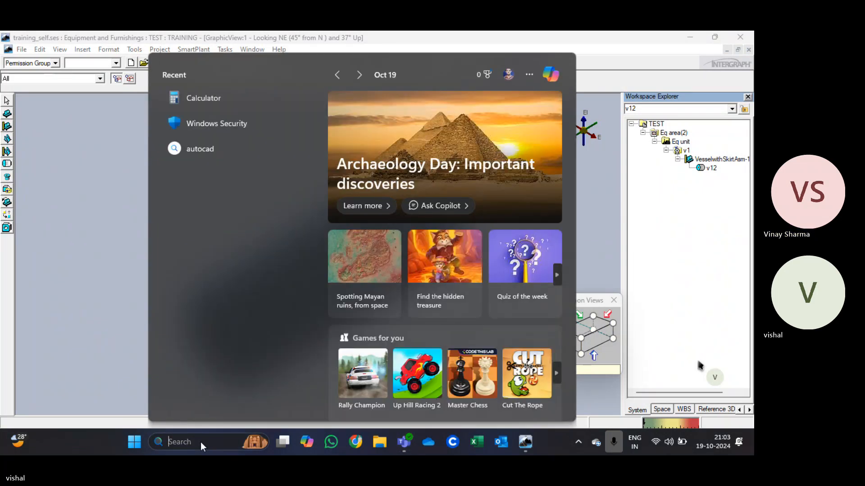
pyautogui.write('dxdiag')
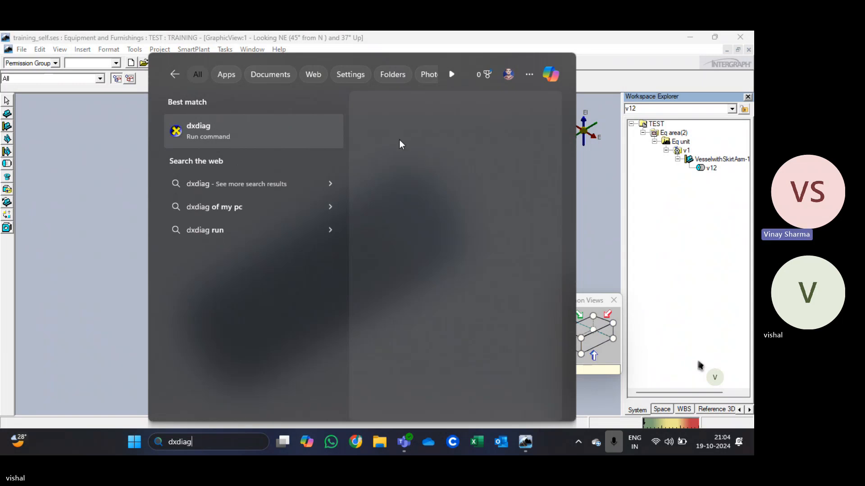
pyautogui.press('Return')
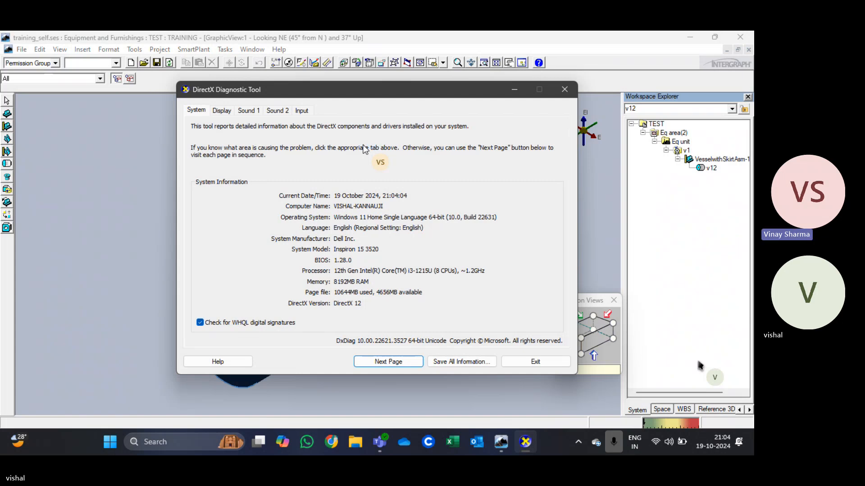
pyautogui.click(222, 112)
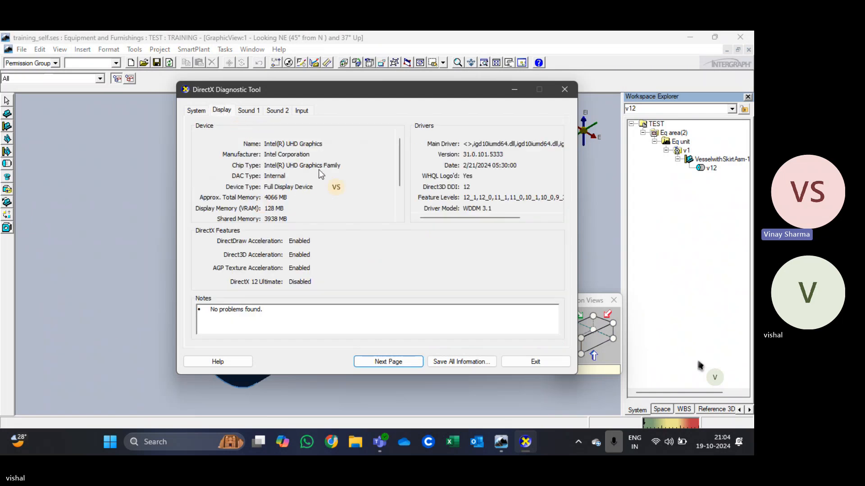
pyautogui.click(535, 362)
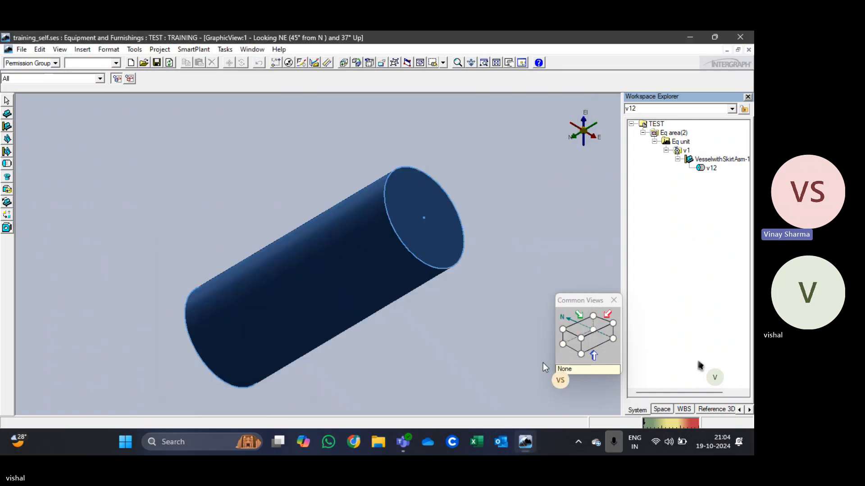
# Step: Search Windows for %temp% and open the Temporary files page in the storage settings
pyautogui.click(195, 442)
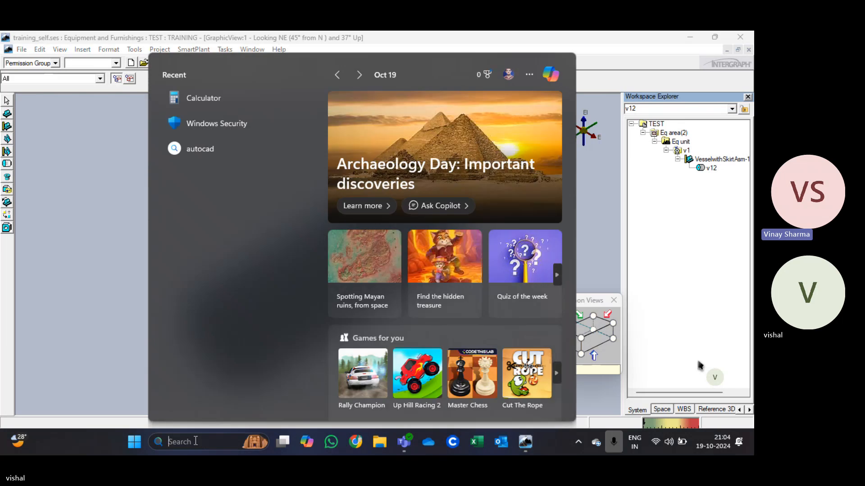
pyautogui.write('%temp%')
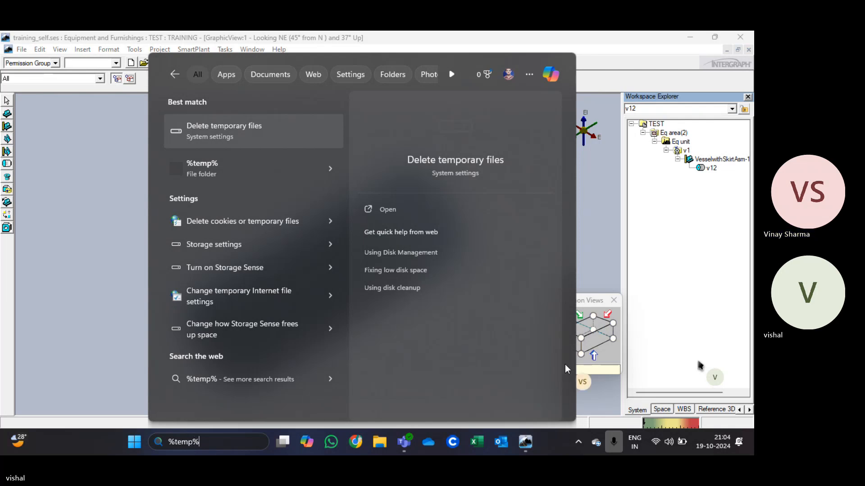
pyautogui.press('Return')
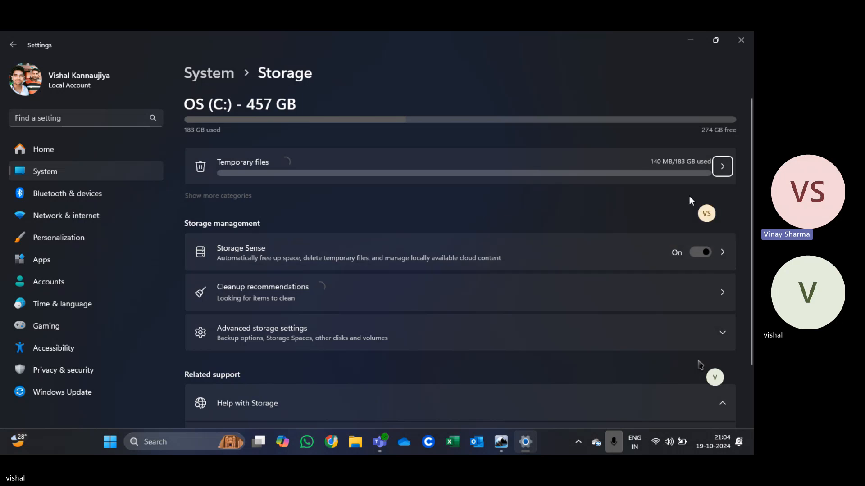
pyautogui.click(722, 168)
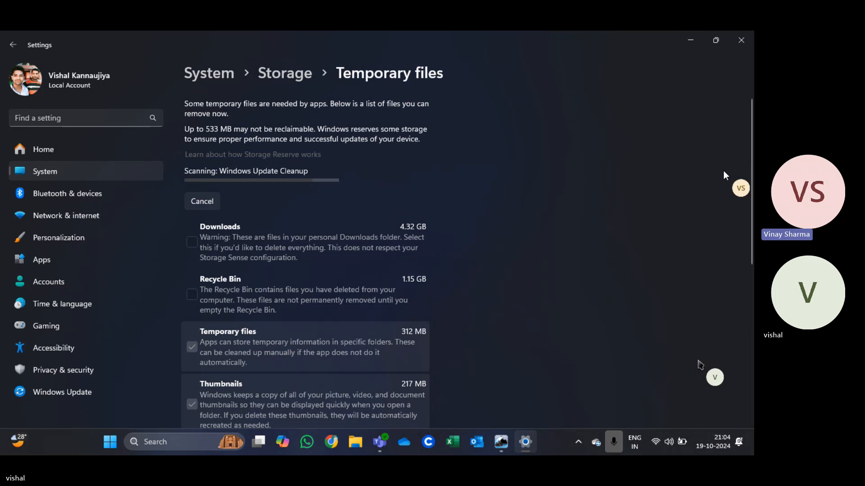
# Step: Add the Recycle Bin to the preselected cleanup categories, leaving Downloads out, and permanently remove the selected files
pyautogui.click(191, 244)
pyautogui.click(192, 244)
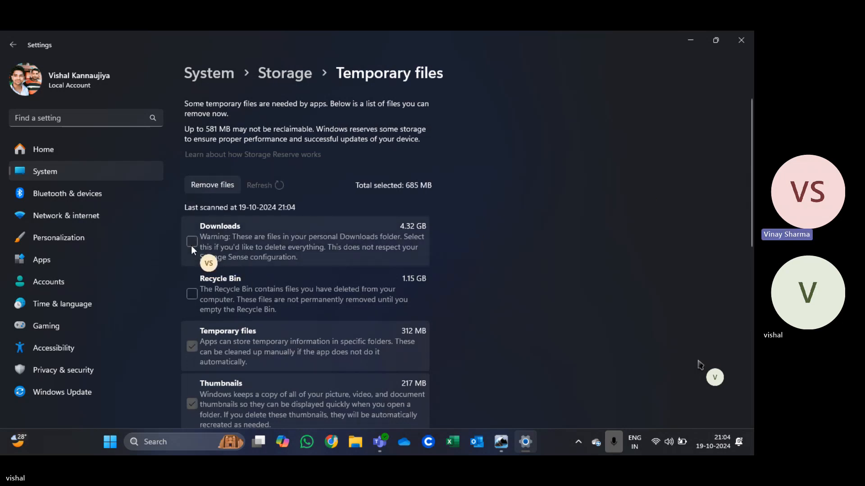
pyautogui.click(193, 295)
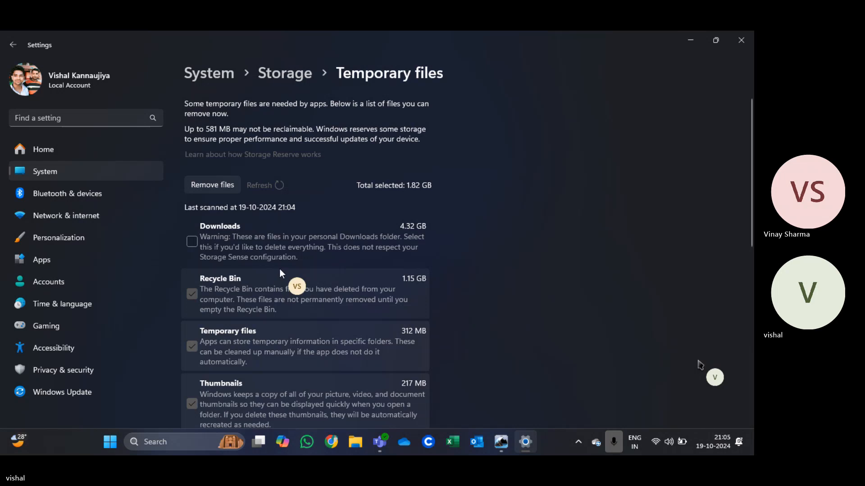
pyautogui.click(217, 189)
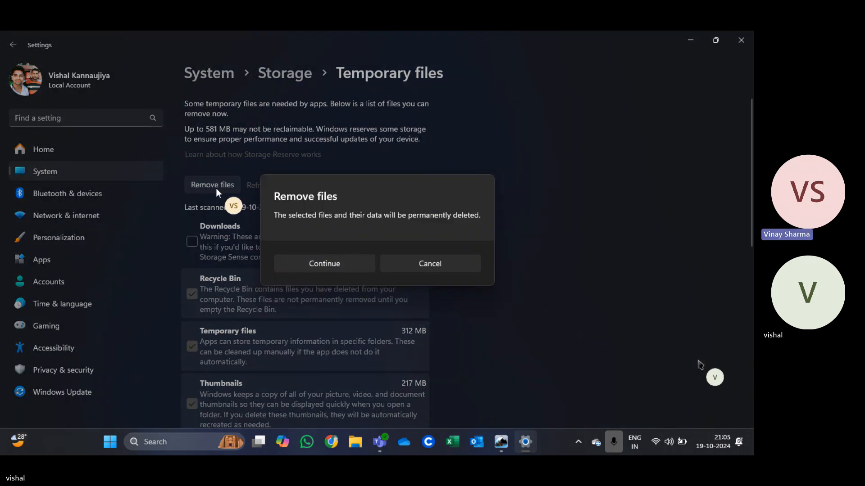
pyautogui.click(339, 264)
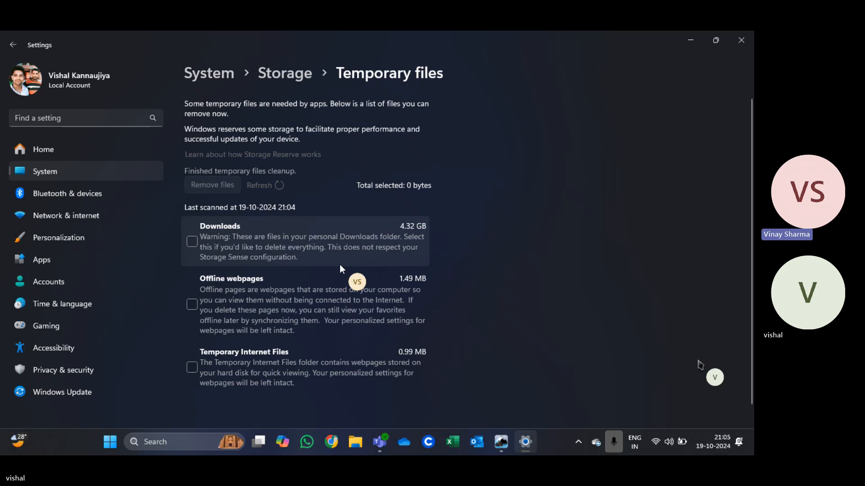
# Step: Select Offline webpages and Temporary Internet Files for cleanup and remove them permanently
pyautogui.click(192, 311)
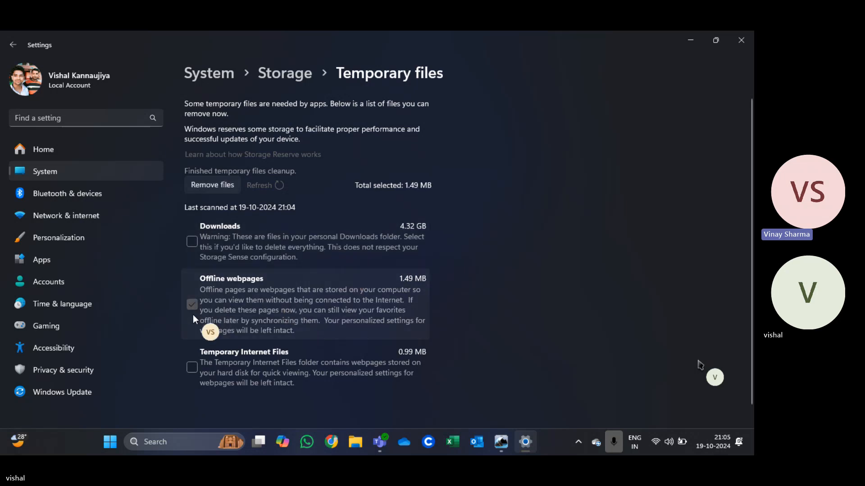
pyautogui.click(192, 374)
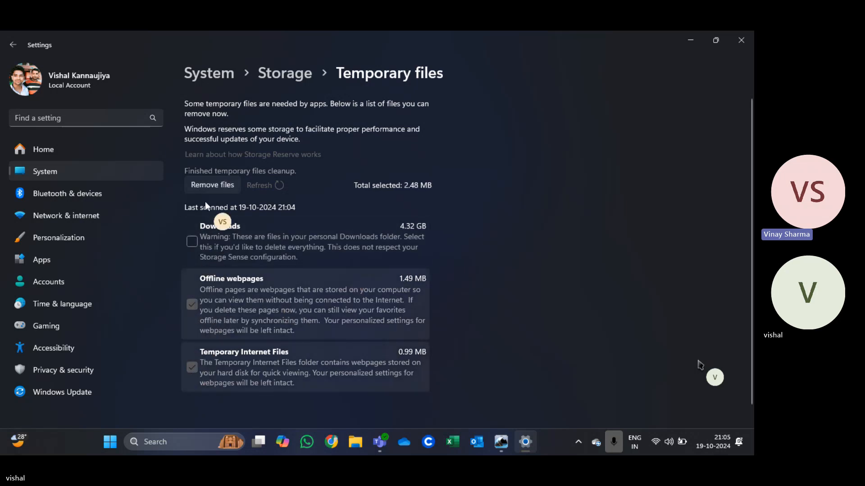
pyautogui.click(215, 185)
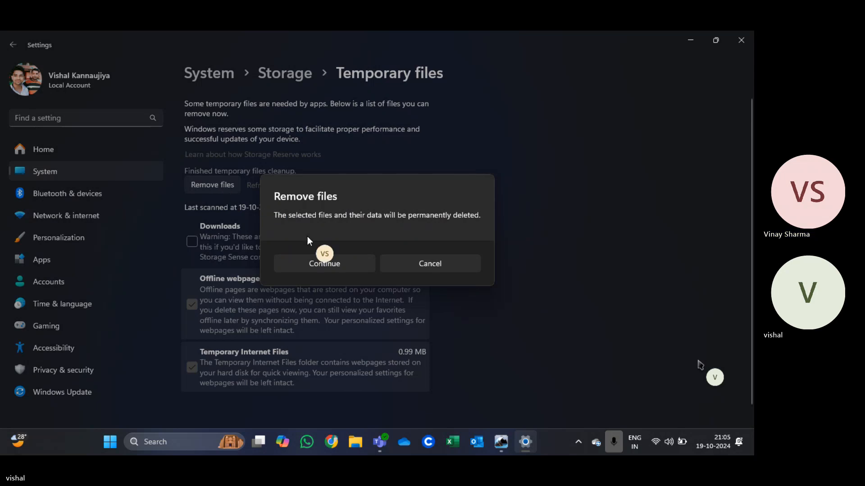
pyautogui.click(325, 259)
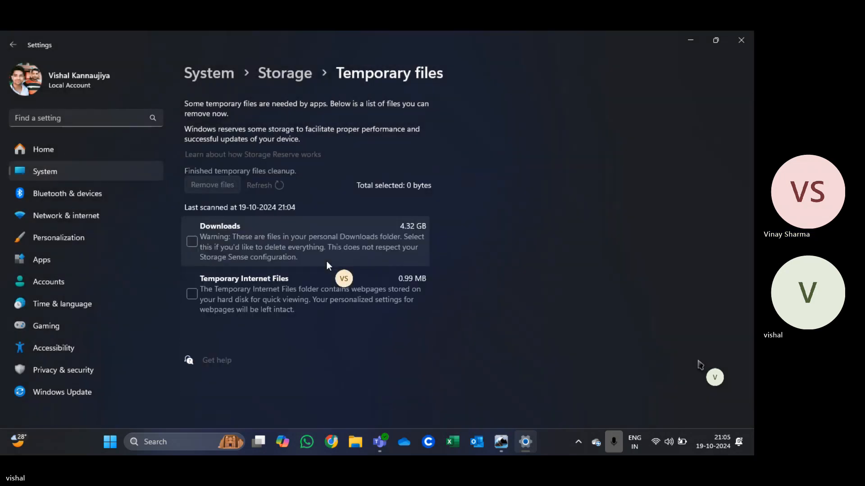
# Step: Try twice to remove the remaining Temporary Internet Files, and close the Settings window
pyautogui.click(194, 295)
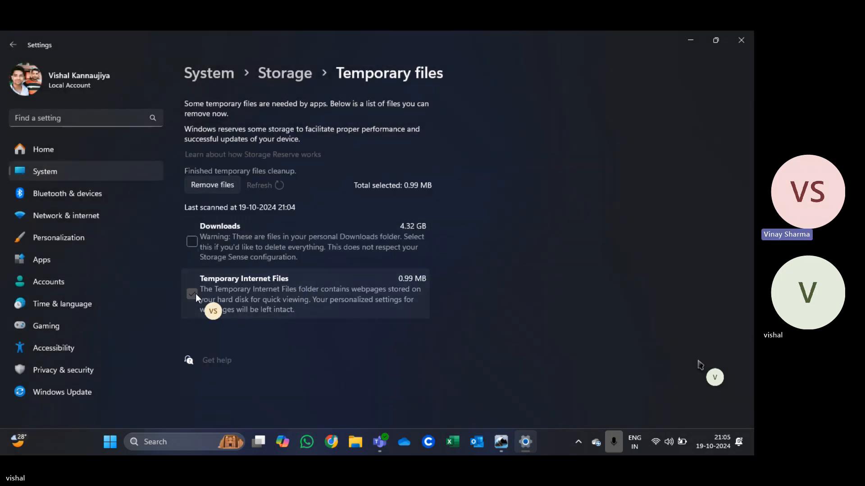
pyautogui.click(225, 185)
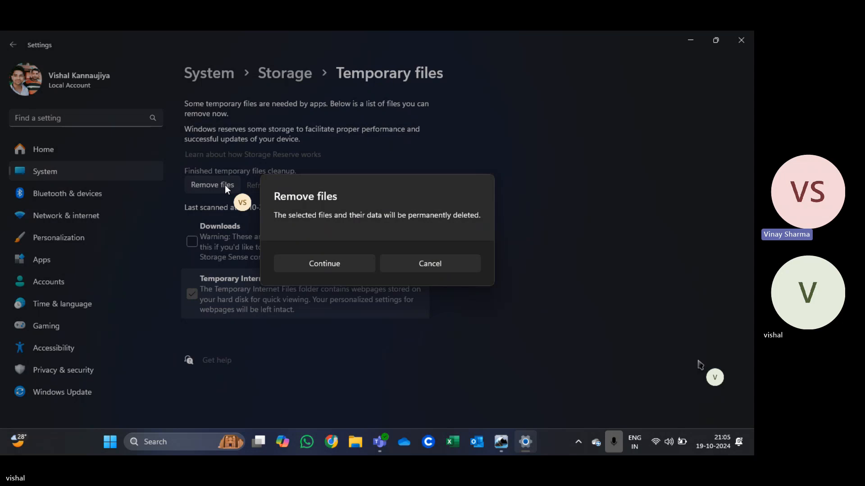
pyautogui.click(315, 269)
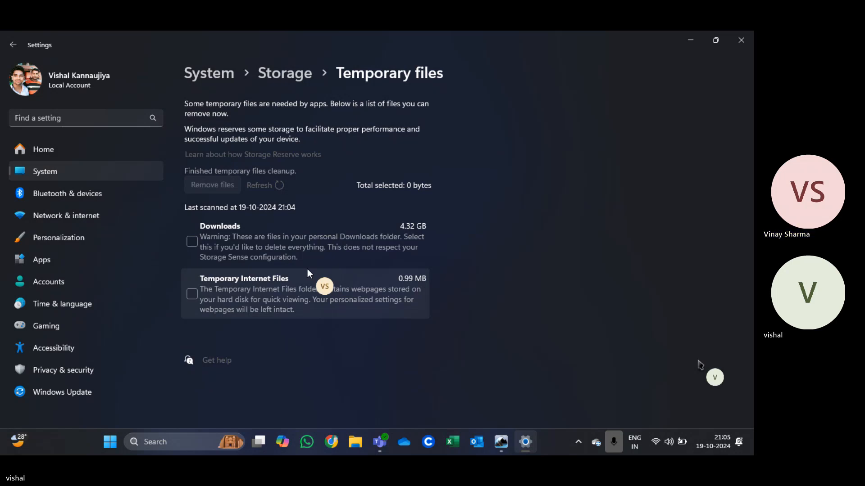
pyautogui.click(193, 292)
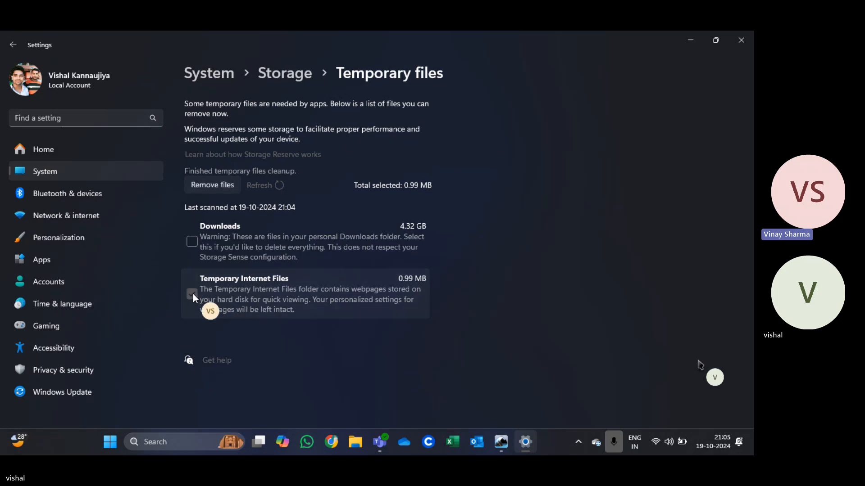
pyautogui.click(214, 185)
pyautogui.click(348, 264)
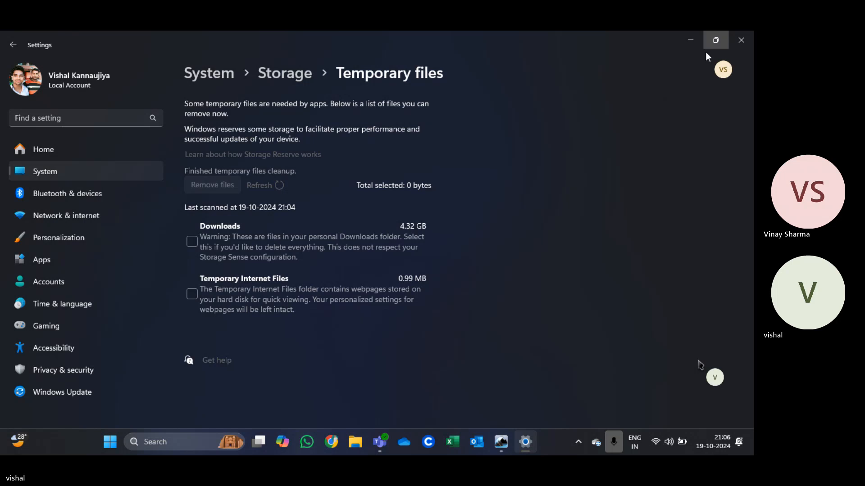
pyautogui.click(747, 39)
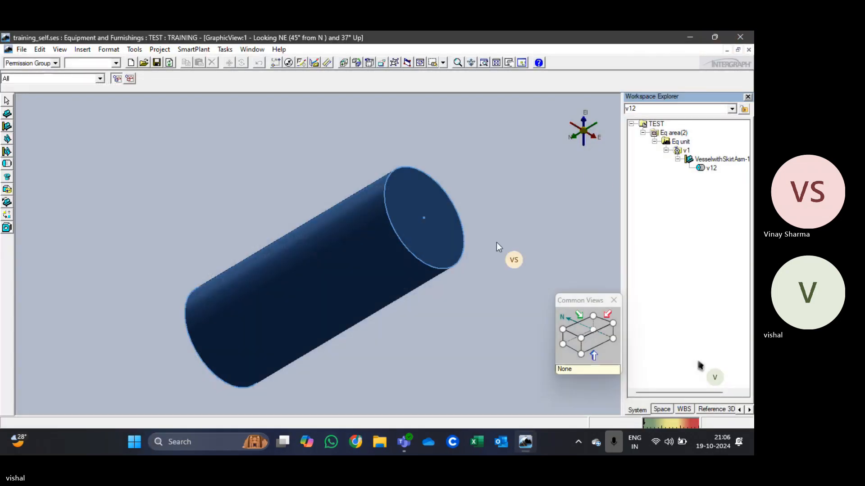
# Step: Use PinPoint to inspect the coordinates at the center of the vessel cylinder's end face
pyautogui.click(59, 50)
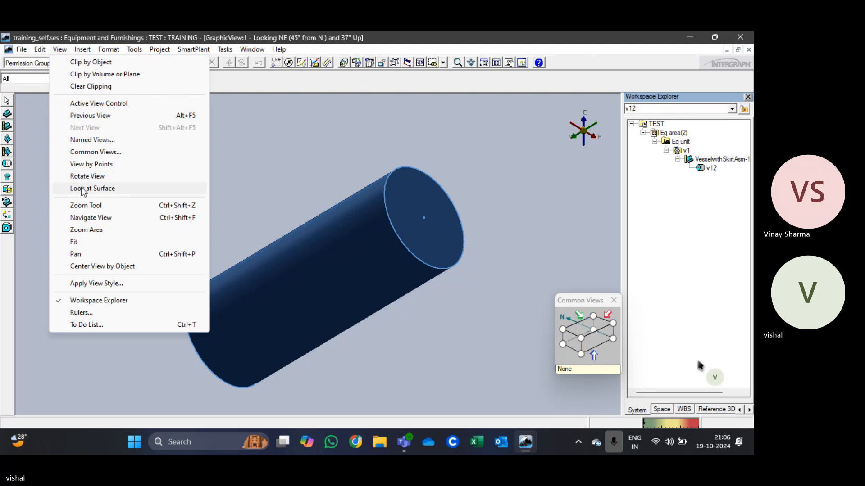
pyautogui.moveTo(132, 50)
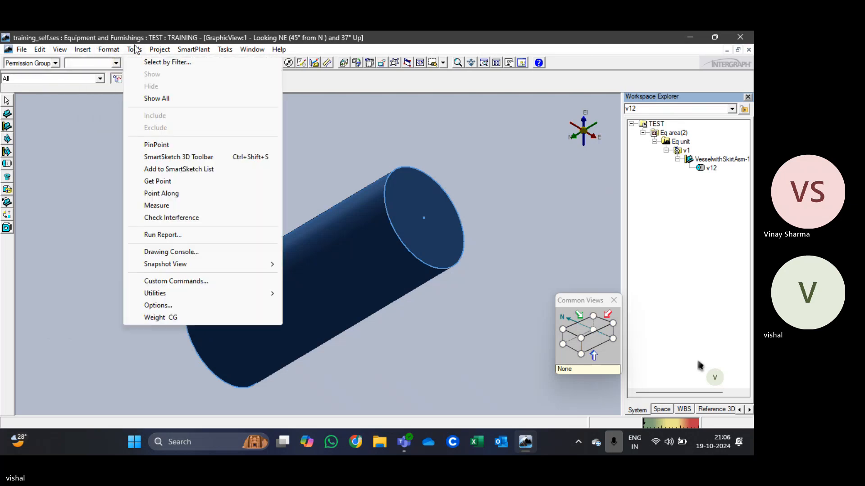
pyautogui.click(156, 145)
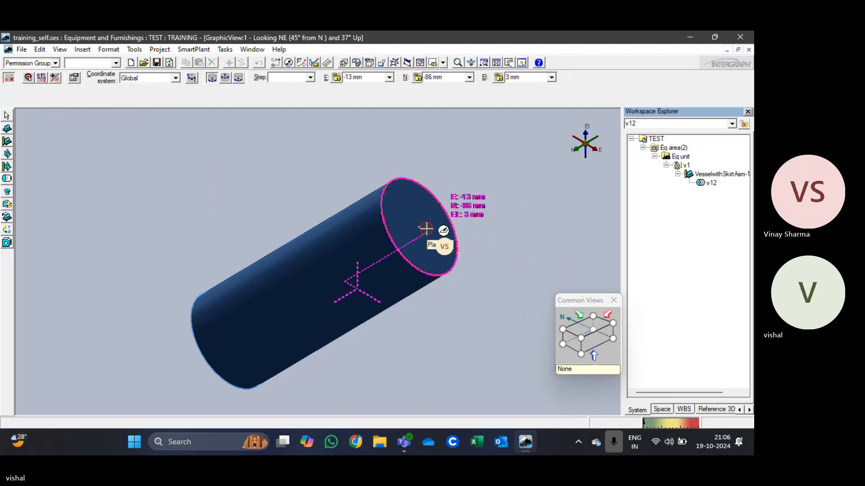
pyautogui.scroll(2, 419, 227)
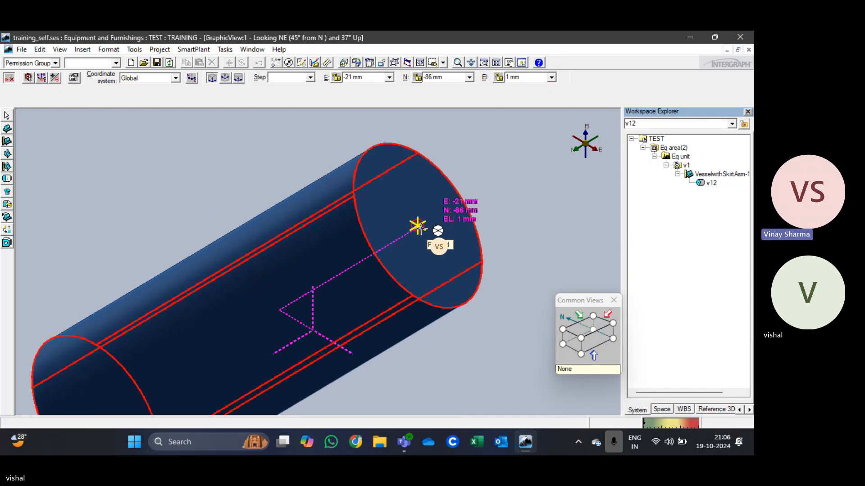
pyautogui.press('Escape')
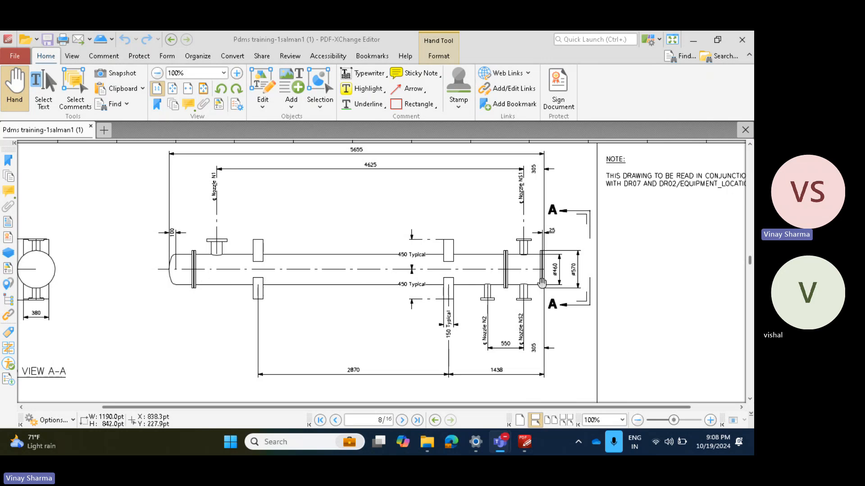
# Step: Examine the end flange beside nozzle NS1 on page 8 of the equipment drawing PDF, including its thickness and diameter dimensions
pyautogui.scroll(2, 541, 282)
pyautogui.scroll(-2, 541, 282)
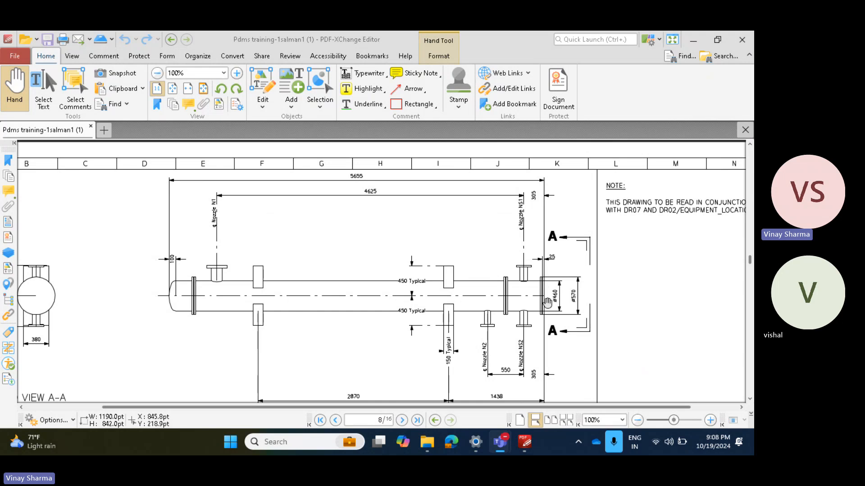
pyautogui.keyDown('ctrl'); pyautogui.scroll(5, 542, 283); pyautogui.keyUp('ctrl')
pyautogui.keyDown('ctrl'); pyautogui.scroll(2, 542, 275); pyautogui.keyUp('ctrl')
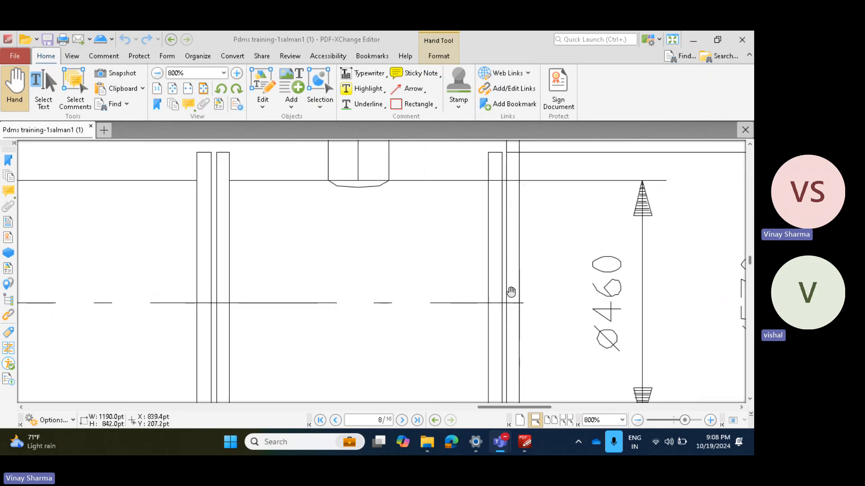
pyautogui.keyDown('ctrl'); pyautogui.scroll(-2, 520, 306); pyautogui.keyUp('ctrl')
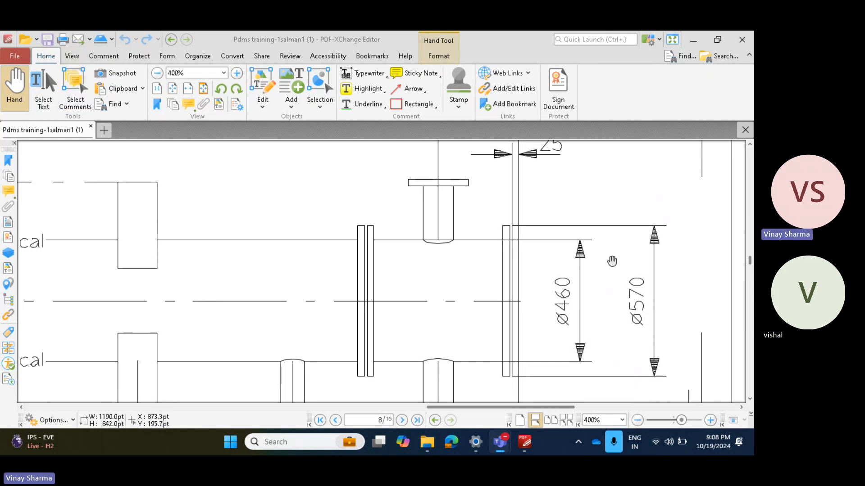
pyautogui.moveTo(635, 278); pyautogui.dragTo(623, 265)
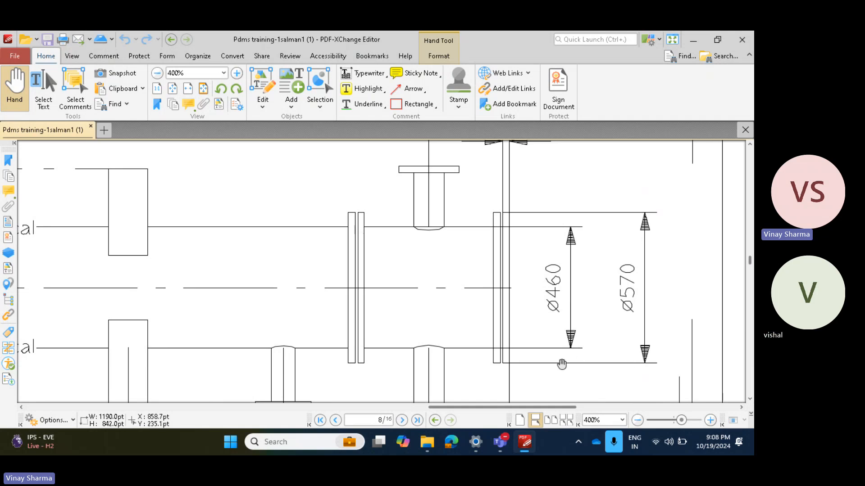
pyautogui.keyDown('ctrl'); pyautogui.scroll(-2, 560, 306); pyautogui.keyUp('ctrl')
pyautogui.scroll(2, 539, 261)
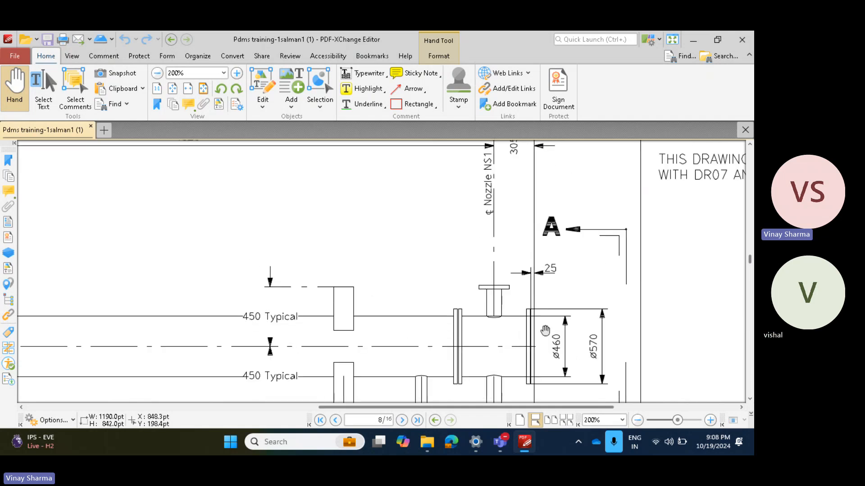
# Step: Examine the end flange's thickness and its offset dimension from nozzle NS1 on the page 8 vessel drawing
pyautogui.keyDown('ctrl'); pyautogui.scroll(3, 545, 331); pyautogui.keyUp('ctrl')
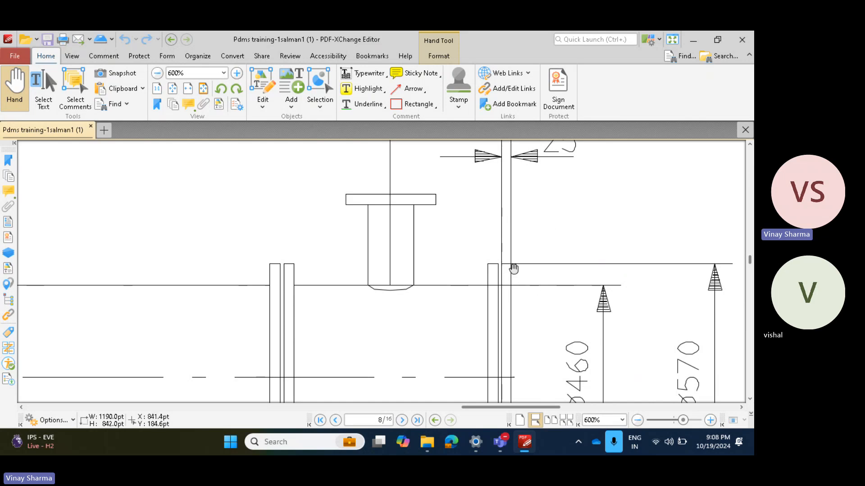
pyautogui.keyDown('ctrl'); pyautogui.scroll(-2, 513, 269); pyautogui.keyUp('ctrl')
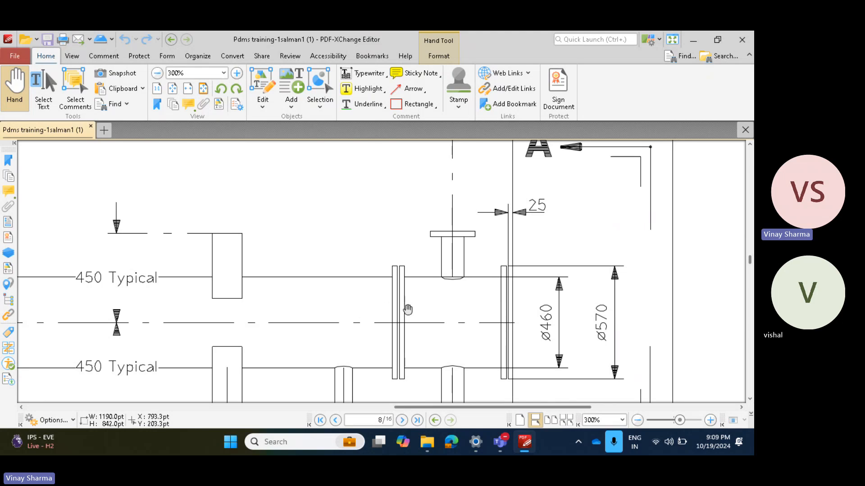
pyautogui.moveTo(509, 242); pyautogui.dragTo(508, 288)
pyautogui.keyDown('ctrl'); pyautogui.scroll(-2, 469, 289); pyautogui.keyUp('ctrl')
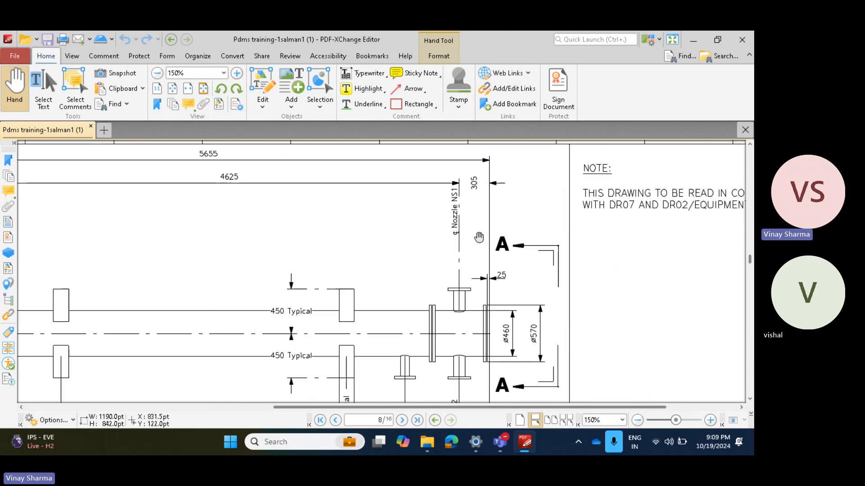
pyautogui.moveTo(479, 175); pyautogui.dragTo(481, 256)
pyautogui.keyDown('ctrl'); pyautogui.scroll(1, 480, 265); pyautogui.keyUp('ctrl')
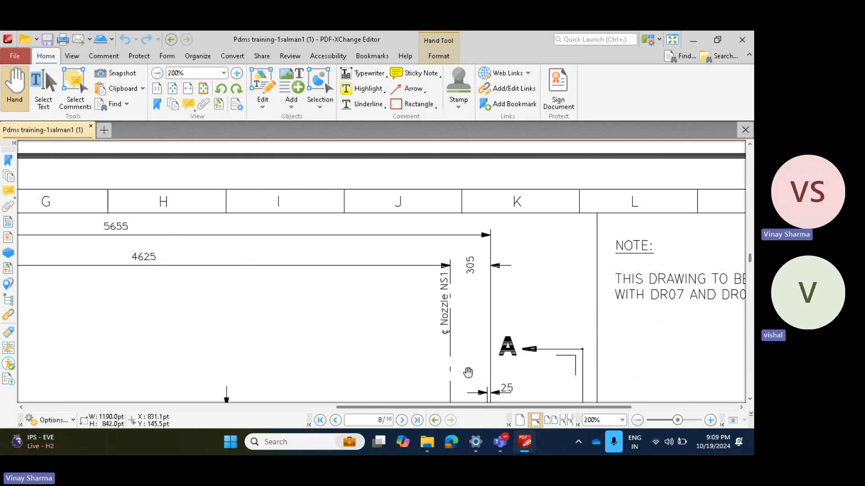
pyautogui.keyDown('ctrl'); pyautogui.scroll(-3, 501, 269); pyautogui.keyUp('ctrl')
pyautogui.moveTo(490, 351); pyautogui.dragTo(480, 220)
# Step: Examine the shell and flange diameter dimensions and the gap between the two plates at the vessel's end
pyautogui.keyDown('ctrl'); pyautogui.scroll(5, 498, 241); pyautogui.keyUp('ctrl')
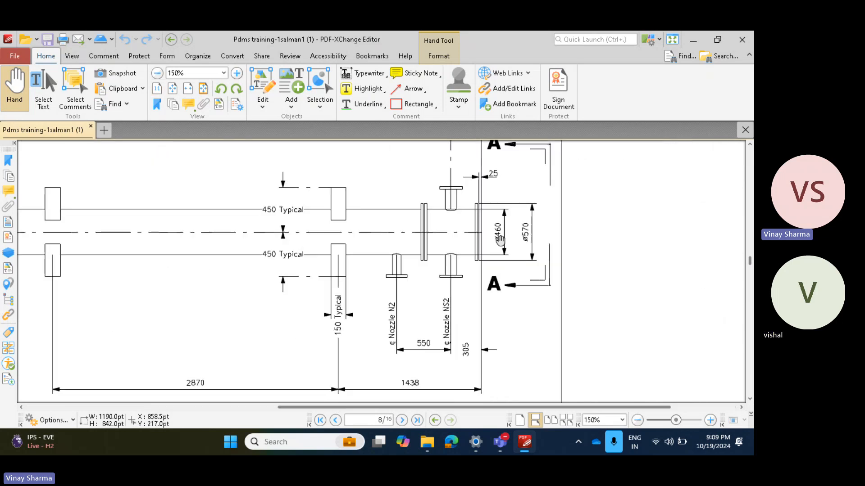
pyautogui.moveTo(526, 196); pyautogui.dragTo(519, 261)
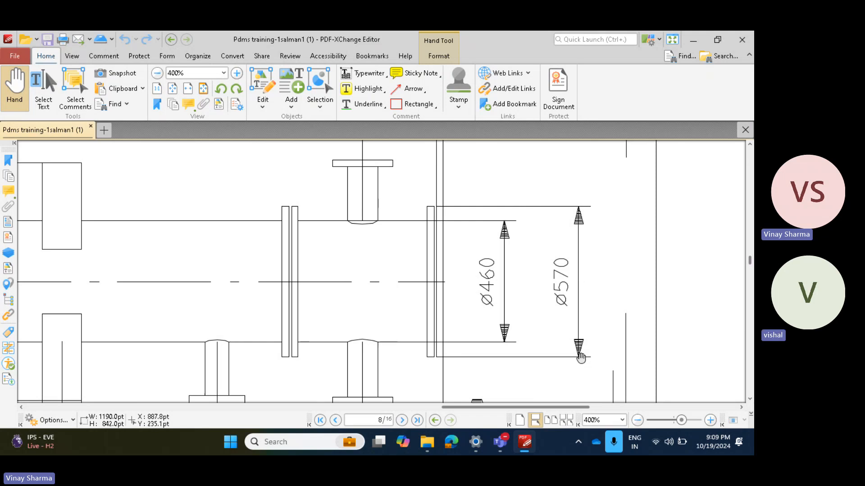
pyautogui.moveTo(443, 219); pyautogui.dragTo(442, 228)
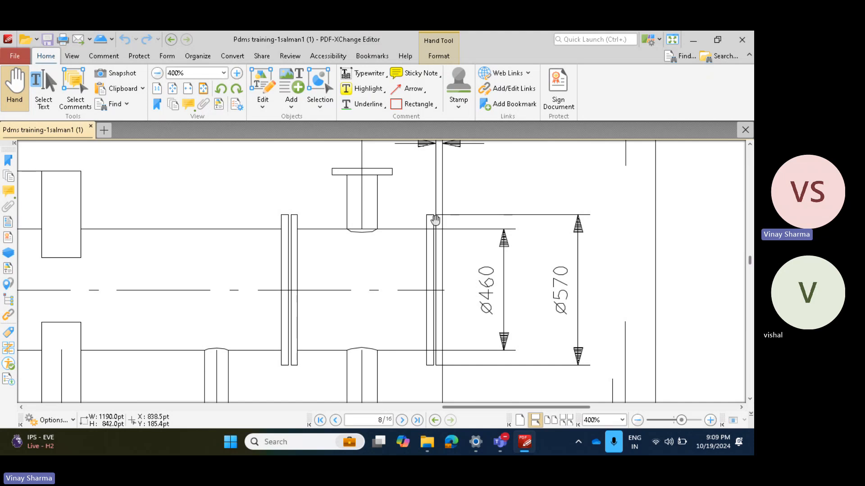
pyautogui.keyDown('ctrl'); pyautogui.scroll(1, 435, 219); pyautogui.keyUp('ctrl')
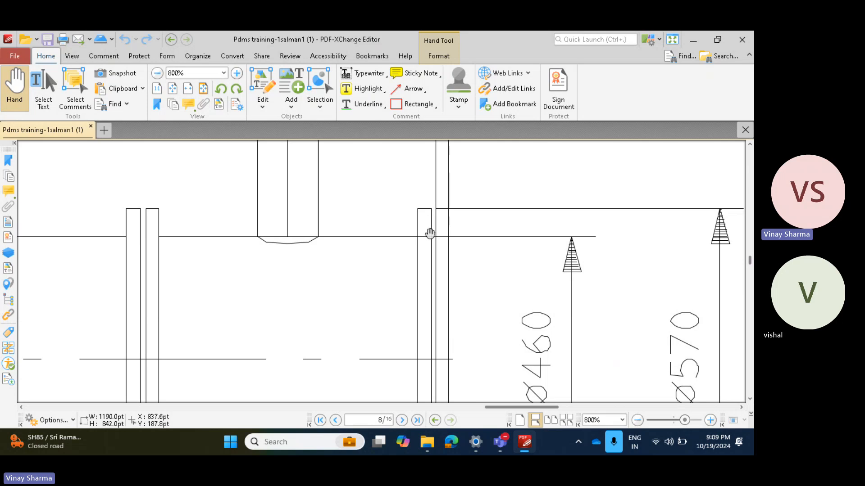
pyautogui.moveTo(434, 241); pyautogui.dragTo(418, 240)
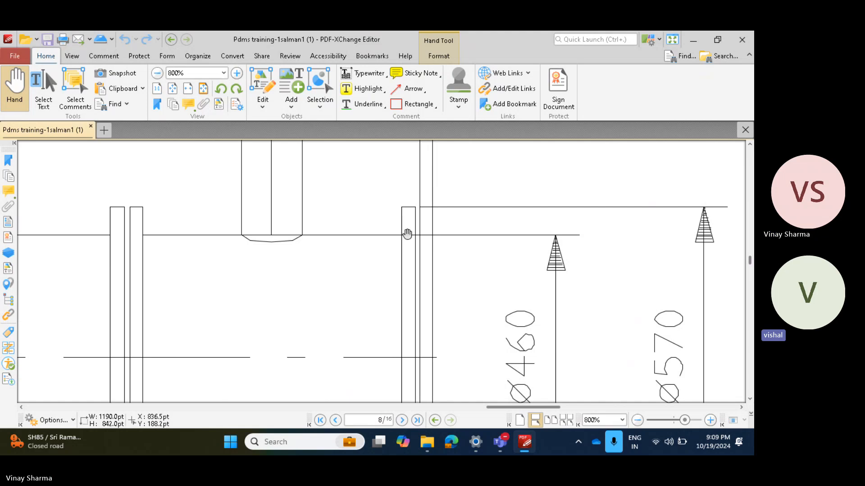
pyautogui.keyDown('ctrl'); pyautogui.scroll(1, 422, 230); pyautogui.keyUp('ctrl')
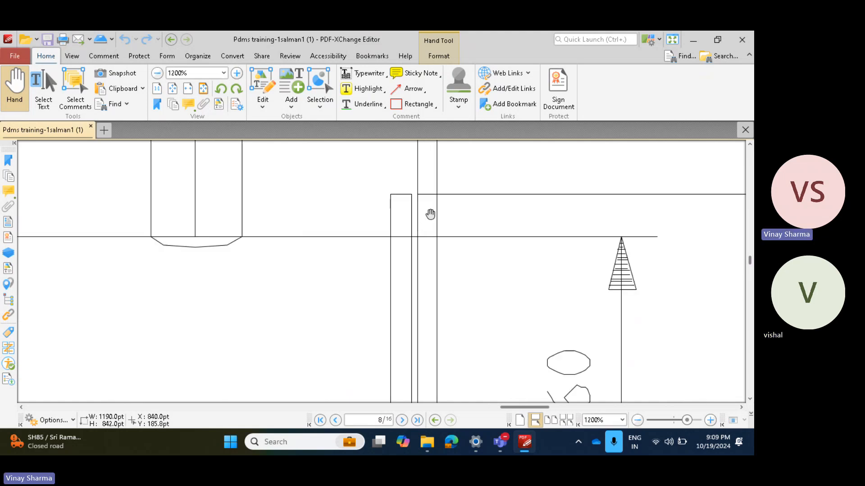
pyautogui.keyDown('ctrl'); pyautogui.scroll(-1, 430, 214); pyautogui.keyUp('ctrl')
pyautogui.scroll(-1, 426, 256)
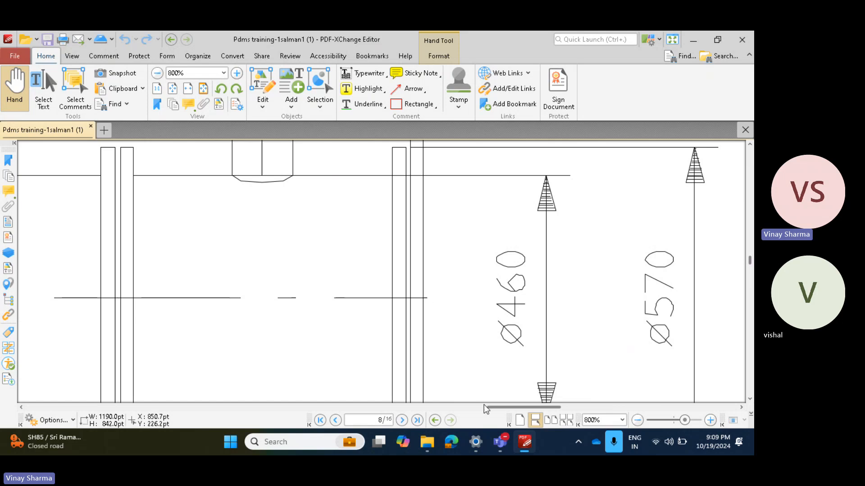
# Step: Open Snipping Tool and capture the vessel's end flange area together with the Ø460 and Ø570 dimensions
pyautogui.click(329, 442)
pyautogui.write('tea')
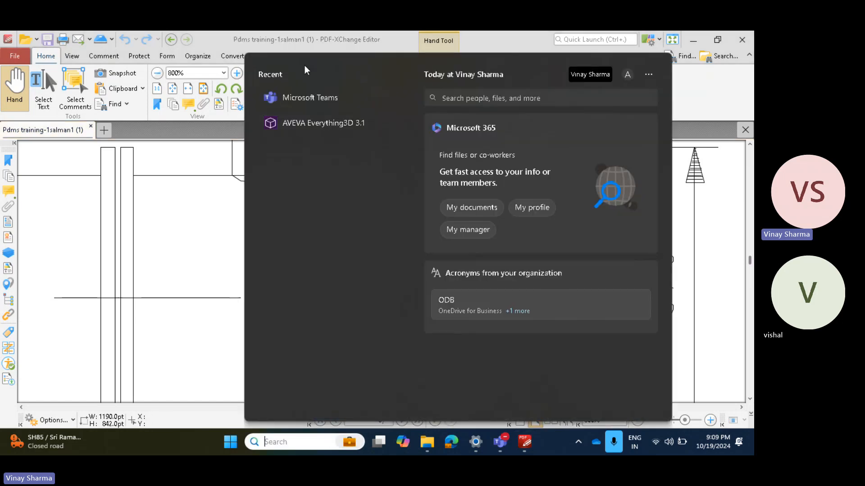
pyautogui.write('sni')
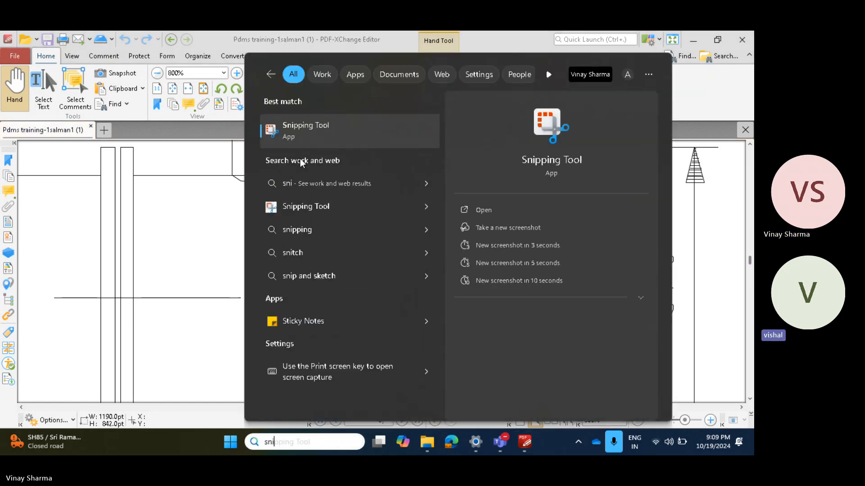
pyautogui.click(507, 210)
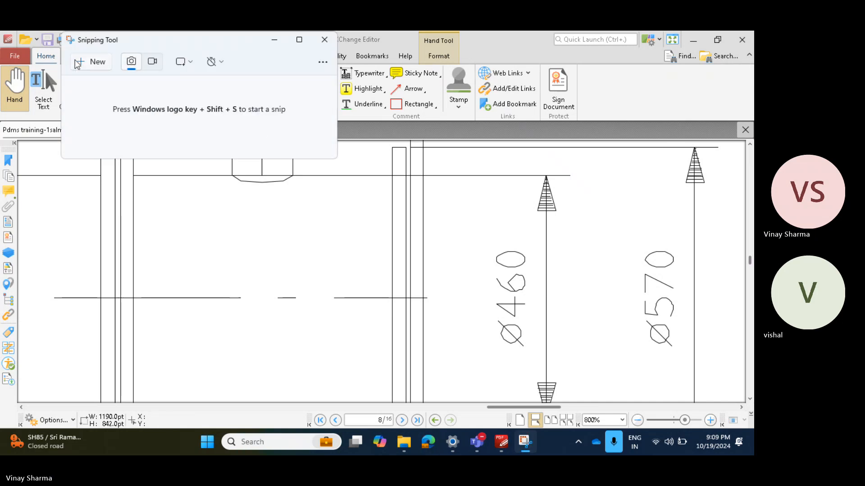
pyautogui.click(92, 62)
pyautogui.moveTo(206, 170)
pyautogui.mouseDown()
pyautogui.moveTo(593, 377)
pyautogui.moveTo(742, 412)
pyautogui.mouseUp()
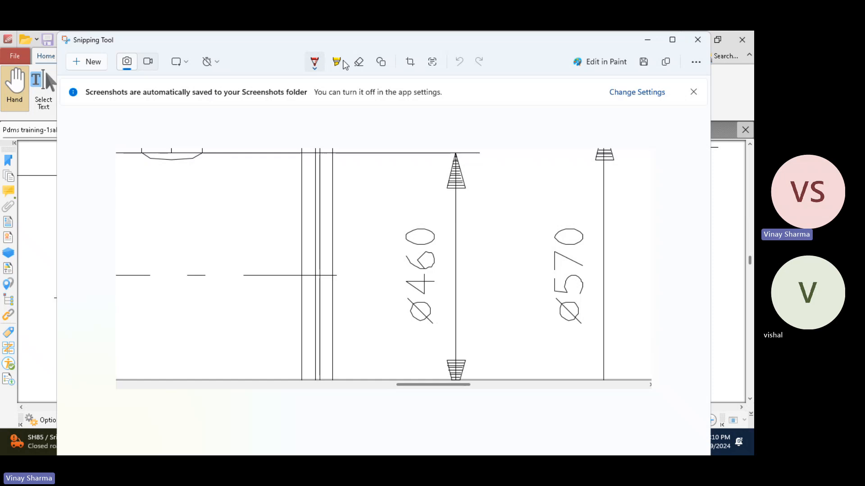
# Step: Draw a red freehand circle around the Ø460 dimension in the snip and mark its center with a dot
pyautogui.click(320, 70)
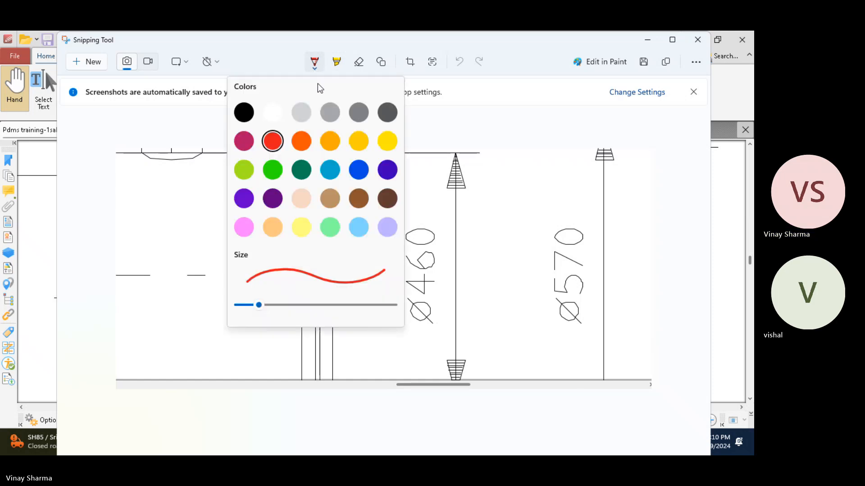
pyautogui.click(273, 143)
pyautogui.moveTo(496, 213)
pyautogui.mouseDown()
pyautogui.moveTo(484, 200)
pyautogui.moveTo(379, 266)
pyautogui.moveTo(528, 317)
pyautogui.moveTo(528, 245)
pyautogui.moveTo(496, 211)
pyautogui.mouseUp()
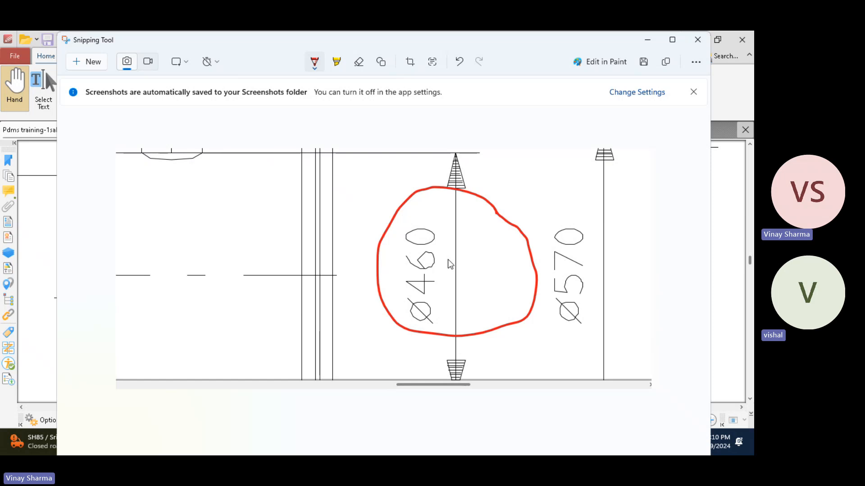
pyautogui.click(457, 277)
# Step: Sketch a tall red rectangle beside the flange, divide it lengthwise, and mark the middle of each long line
pyautogui.moveTo(212, 193); pyautogui.dragTo(209, 249)
pyautogui.moveTo(210, 273)
pyautogui.mouseDown()
pyautogui.moveTo(209, 311)
pyautogui.moveTo(257, 245)
pyautogui.moveTo(226, 190)
pyautogui.mouseUp()
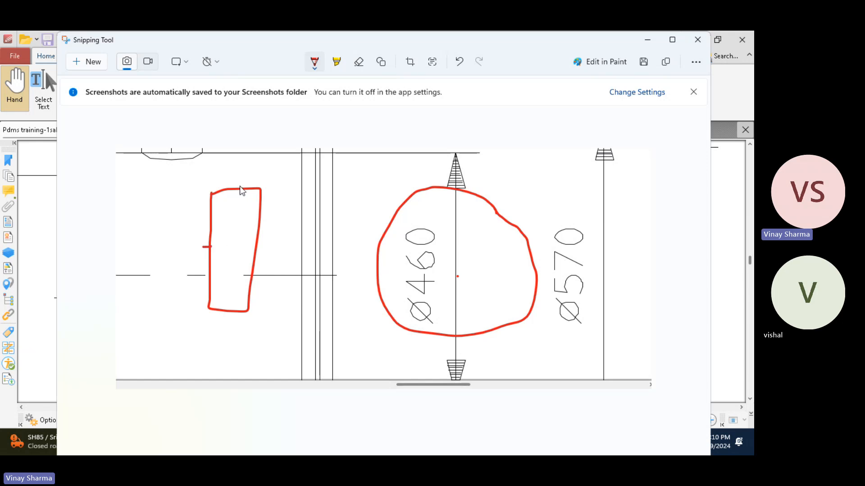
pyautogui.moveTo(237, 190); pyautogui.dragTo(225, 301)
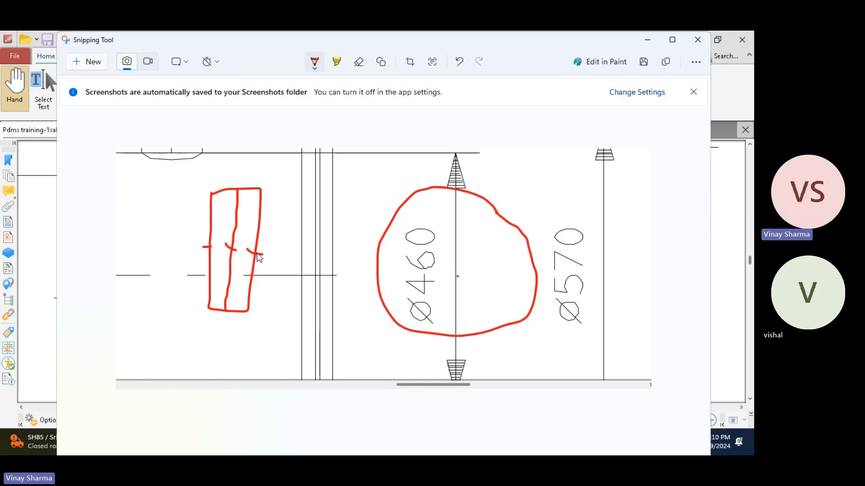
# Step: Sketch a small red circle inside a larger one over the flange lines, with dots in the center and ring
pyautogui.moveTo(336, 184); pyautogui.dragTo(329, 193)
pyautogui.moveTo(326, 245)
pyautogui.mouseDown()
pyautogui.moveTo(369, 208)
pyautogui.moveTo(317, 169)
pyautogui.moveTo(281, 197)
pyautogui.moveTo(395, 298)
pyautogui.moveTo(375, 165)
pyautogui.mouseUp()
pyautogui.moveTo(299, 208); pyautogui.dragTo(298, 220)
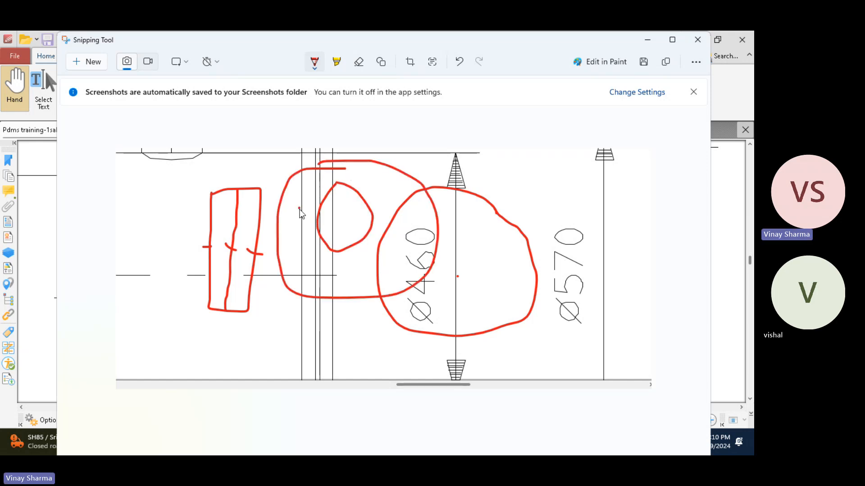
pyautogui.click(309, 212)
pyautogui.click(344, 218)
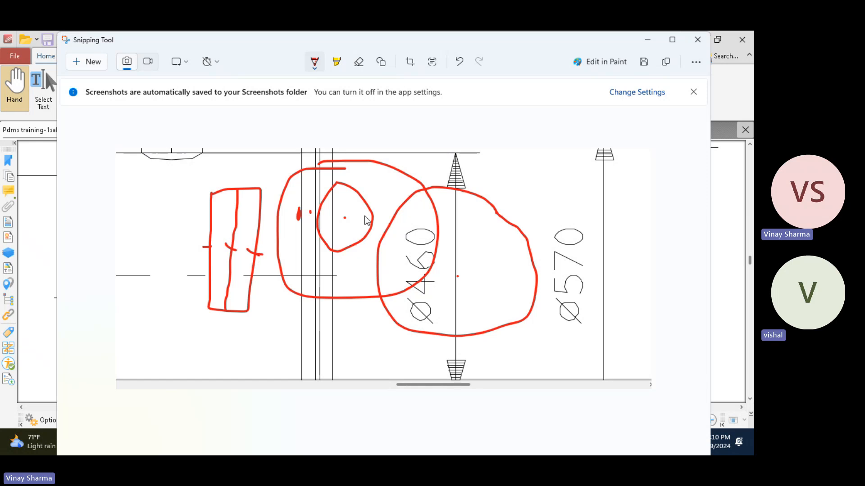
# Step: Minimize the snip, return to the PDF drawing, and examine where the vessel centerline crosses the end flange faces
pyautogui.click(652, 41)
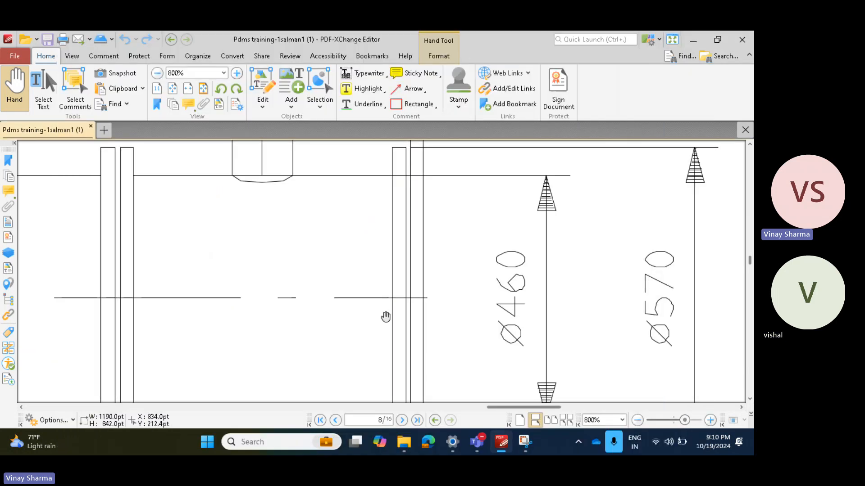
pyautogui.keyDown('ctrl'); pyautogui.scroll(3, 396, 310); pyautogui.keyUp('ctrl')
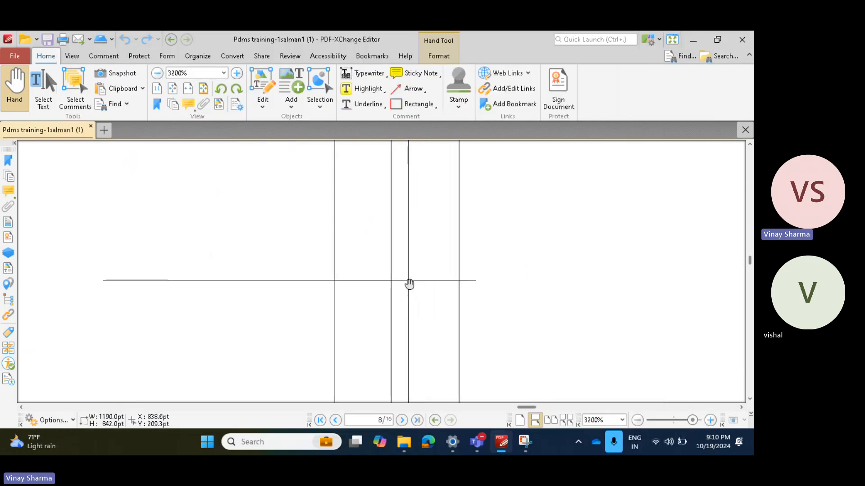
pyautogui.keyDown('ctrl'); pyautogui.scroll(-3, 409, 285); pyautogui.keyUp('ctrl')
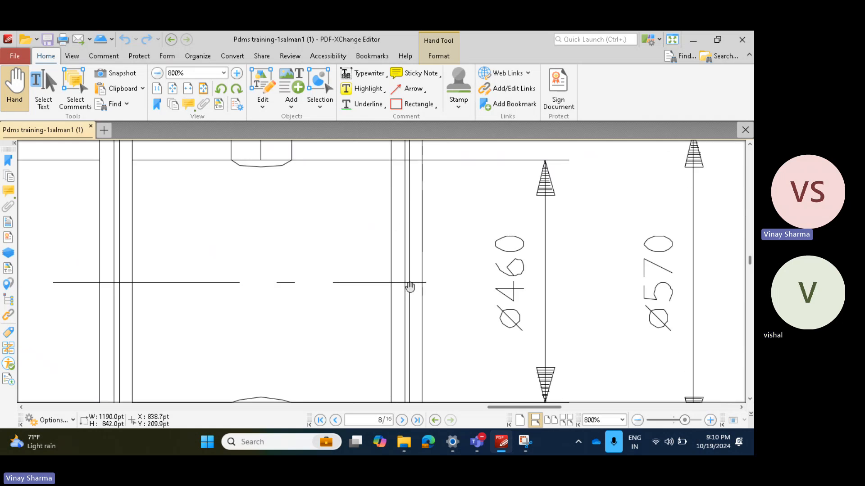
pyautogui.keyDown('ctrl'); pyautogui.scroll(1, 411, 287); pyautogui.keyUp('ctrl')
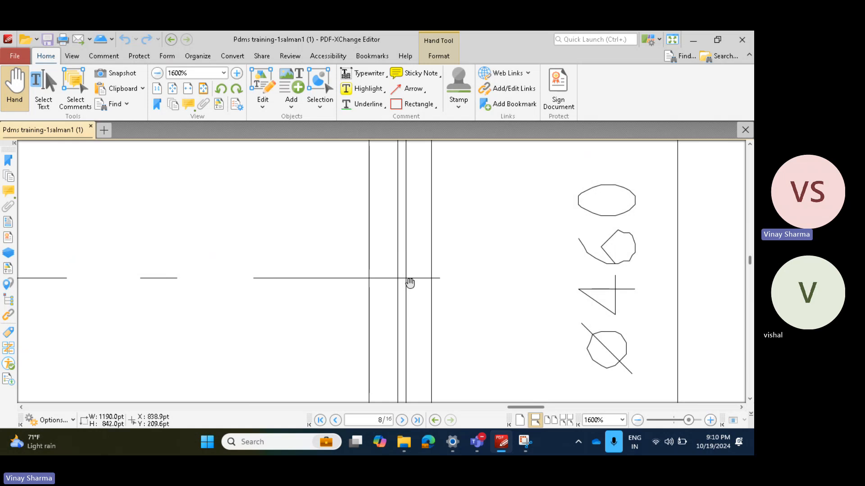
pyautogui.keyDown('ctrl'); pyautogui.scroll(-4, 411, 288); pyautogui.keyUp('ctrl')
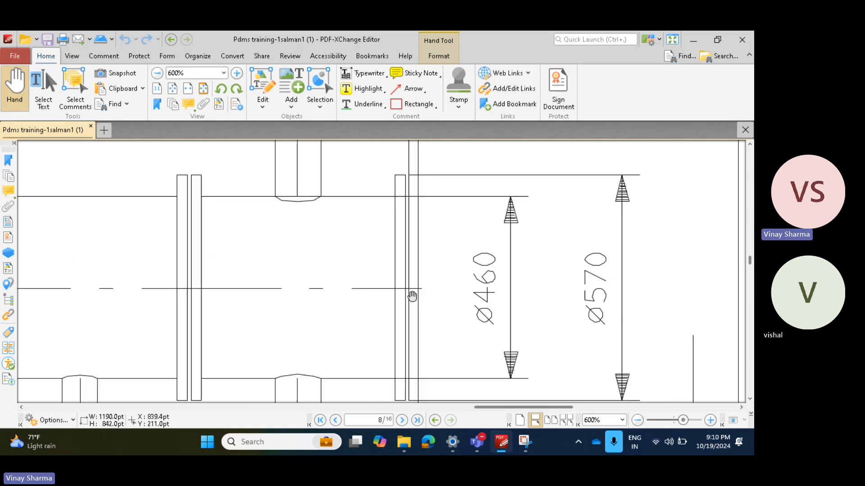
# Step: Go from the page 8 vessel drawing to the pipe layout on page 5 and examine the vessel in plan
pyautogui.keyDown('ctrl'); pyautogui.scroll(-2, 412, 296); pyautogui.keyUp('ctrl')
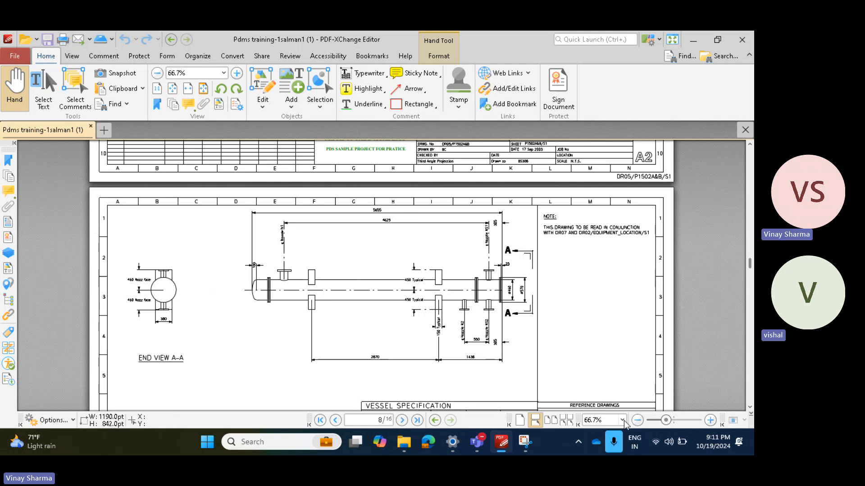
pyautogui.scroll(-1, 439, 270)
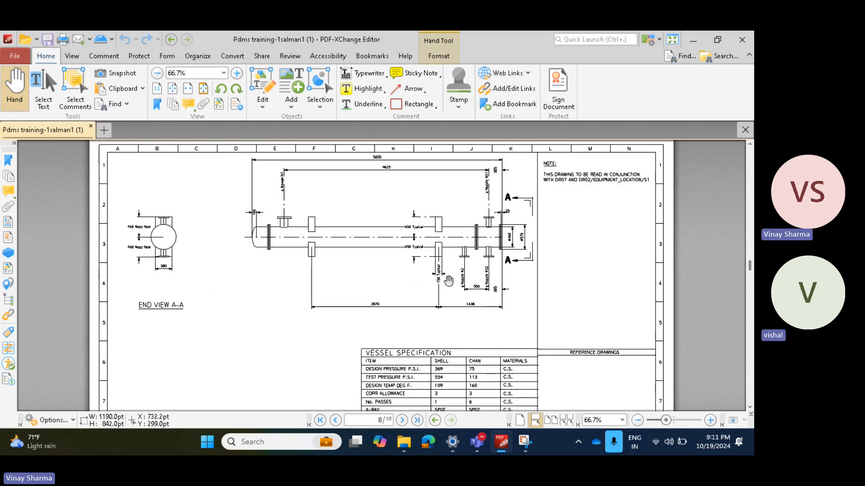
pyautogui.keyDown('ctrl'); pyautogui.scroll(-2, 449, 282); pyautogui.keyUp('ctrl')
pyautogui.scroll(5, 424, 231)
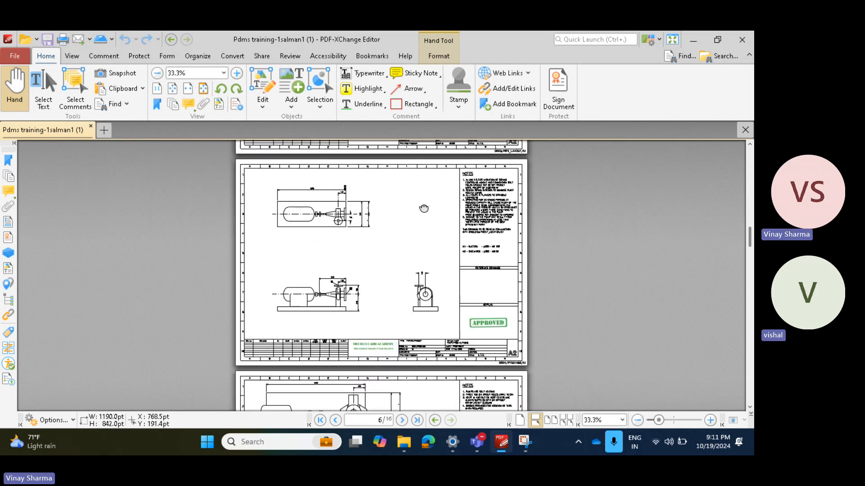
pyautogui.scroll(3, 424, 231)
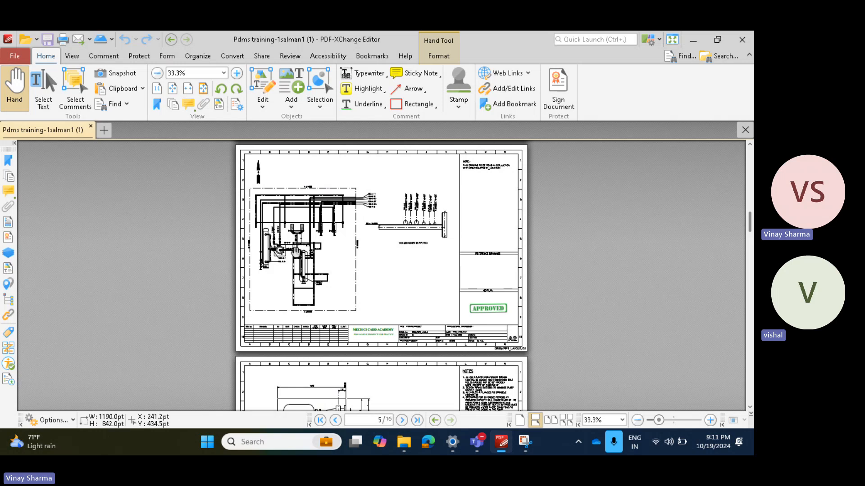
pyautogui.keyDown('ctrl'); pyautogui.scroll(3, 192, 286); pyautogui.keyUp('ctrl')
pyautogui.keyDown('ctrl'); pyautogui.scroll(5, 193, 287); pyautogui.keyUp('ctrl')
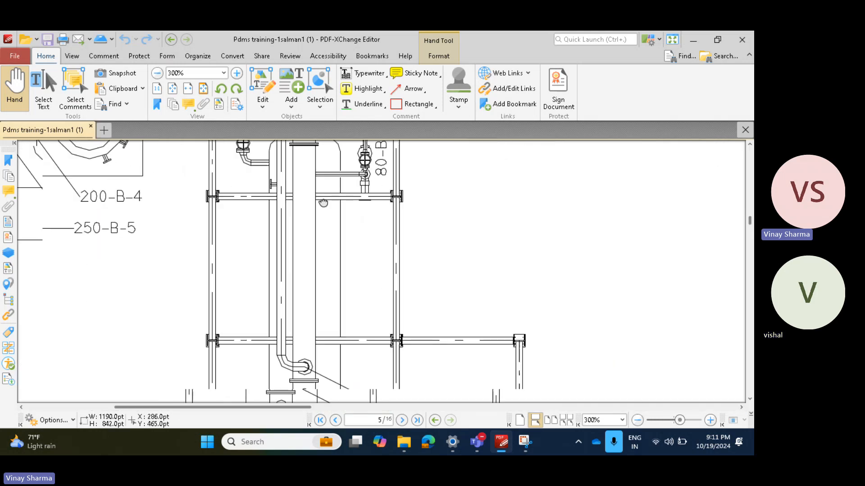
pyautogui.scroll(2, 394, 320)
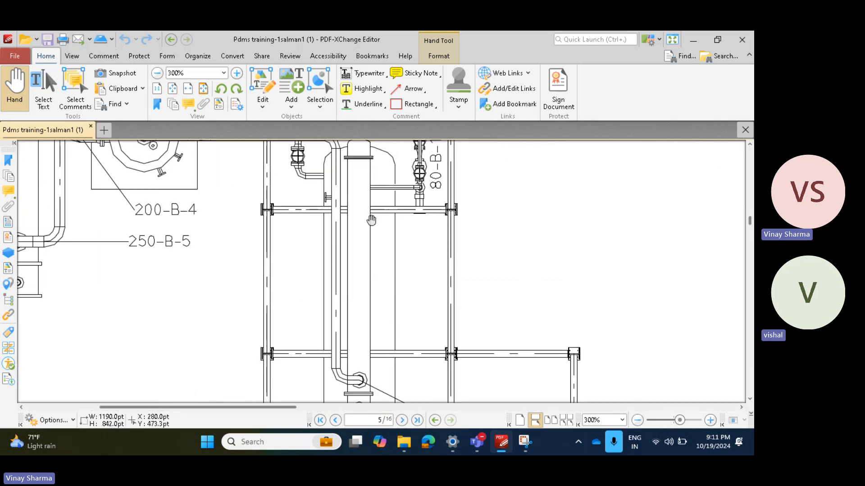
# Step: Examine the north arrow on the page 5 pipe layout to determine the plan's orientation
pyautogui.keyDown('ctrl'); pyautogui.scroll(-1, 336, 268); pyautogui.keyUp('ctrl')
pyautogui.keyDown('ctrl'); pyautogui.scroll(-2, 353, 297); pyautogui.keyUp('ctrl')
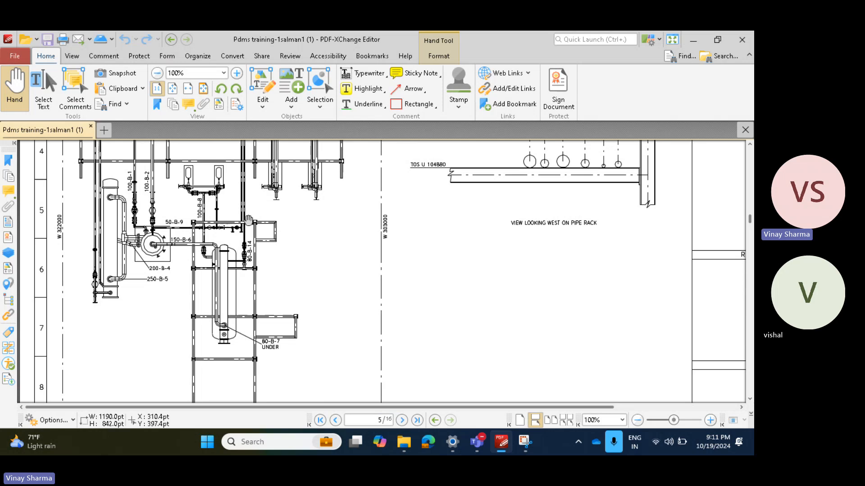
pyautogui.scroll(1, 296, 282)
pyautogui.scroll(2, 92, 180)
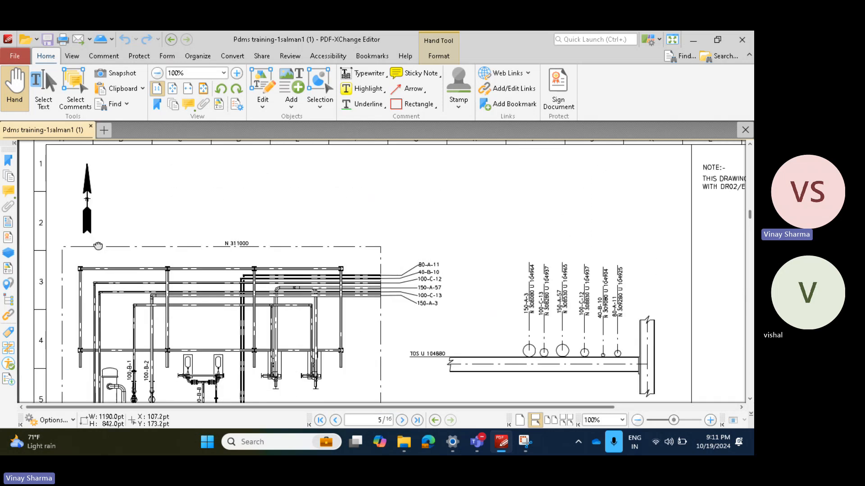
pyautogui.keyDown('ctrl'); pyautogui.scroll(1, 89, 201); pyautogui.keyUp('ctrl')
pyautogui.keyDown('ctrl'); pyautogui.scroll(2, 90, 201); pyautogui.keyUp('ctrl')
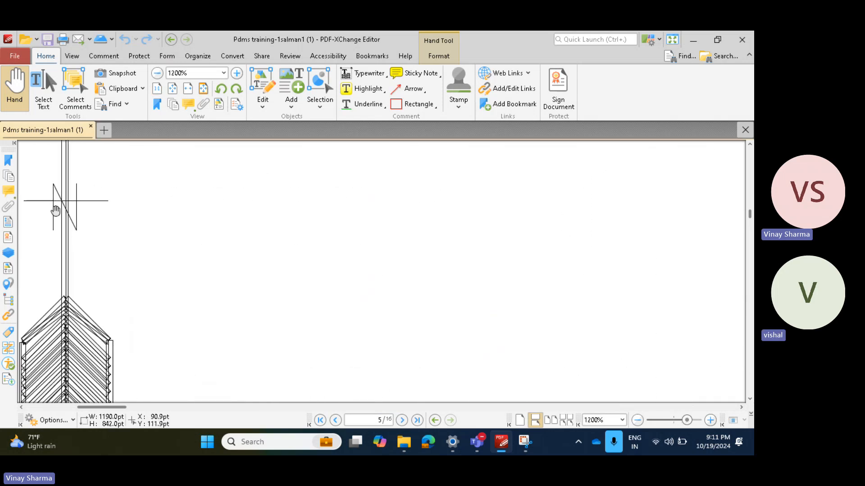
# Step: Return from the page 5 pipe layout to the page 8 vessel drawing and examine the end flange faces along the centerline
pyautogui.keyDown('ctrl'); pyautogui.scroll(-1, 59, 207); pyautogui.keyUp('ctrl')
pyautogui.keyDown('ctrl'); pyautogui.scroll(-5, 59, 207); pyautogui.keyUp('ctrl')
pyautogui.scroll(-10, 380, 212)
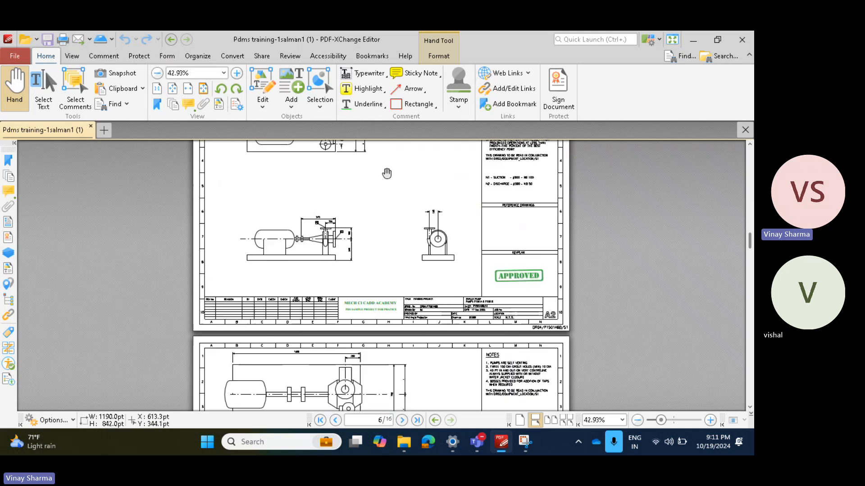
pyautogui.scroll(-3, 381, 168)
pyautogui.keyDown('ctrl'); pyautogui.scroll(8, 596, 284); pyautogui.keyUp('ctrl')
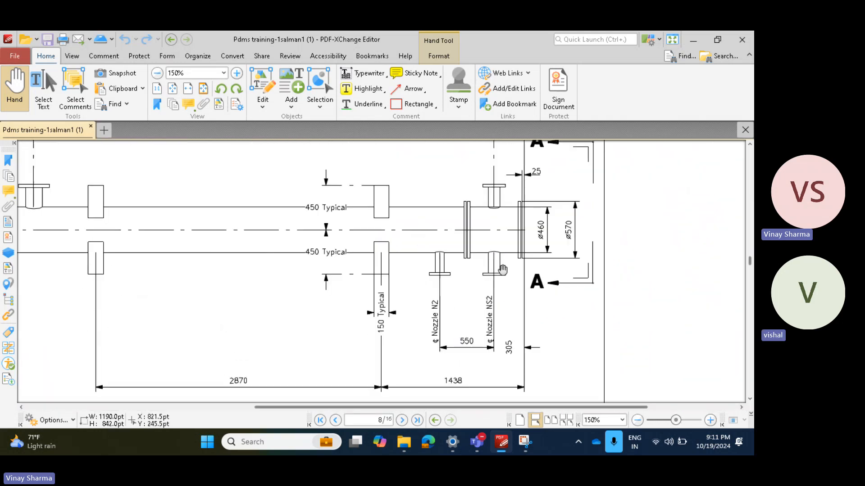
pyautogui.scroll(3, 524, 257)
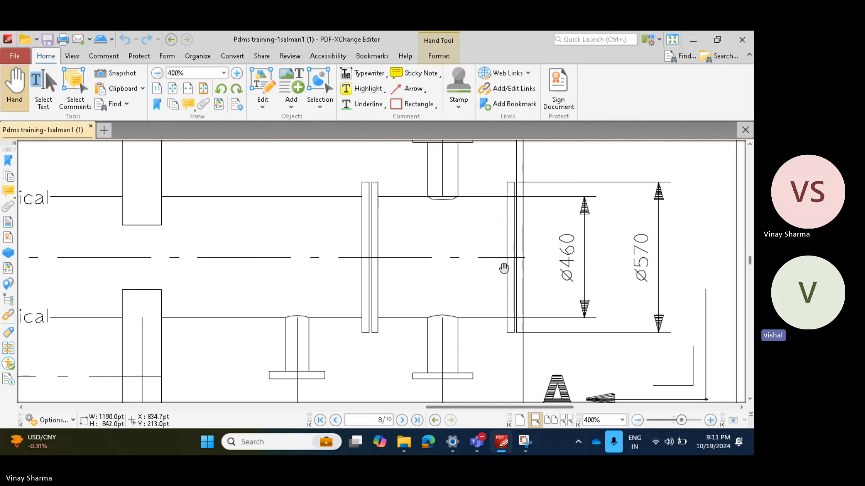
pyautogui.keyDown('ctrl'); pyautogui.scroll(2, 489, 261); pyautogui.keyUp('ctrl')
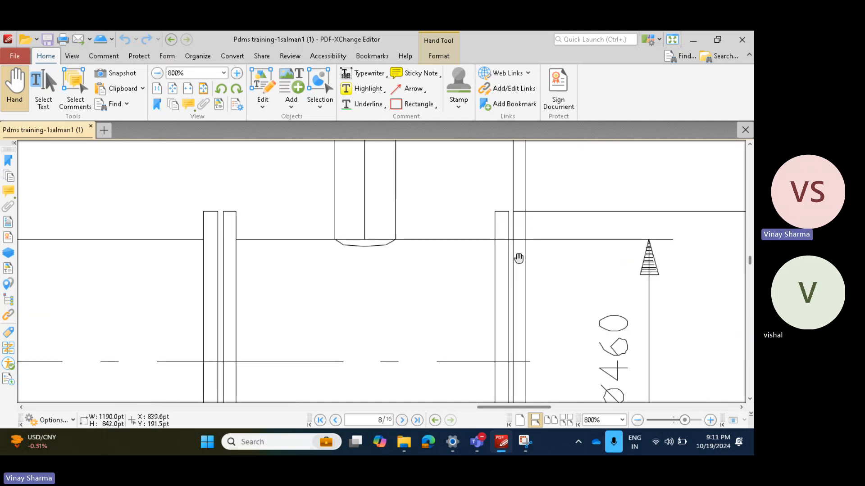
pyautogui.moveTo(524, 311)
pyautogui.mouseDown()
pyautogui.moveTo(357, 202)
pyautogui.moveTo(243, 147)
pyautogui.mouseUp()
pyautogui.moveTo(151, 187); pyautogui.dragTo(427, 289)
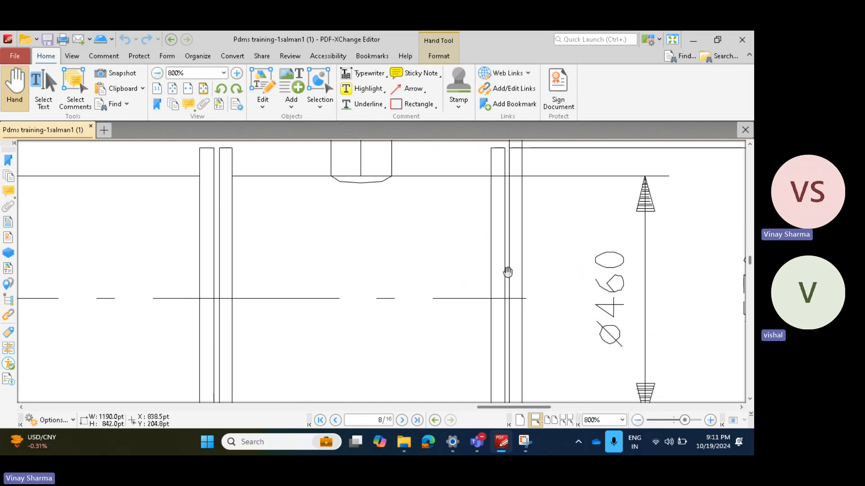
pyautogui.scroll(1, 487, 281)
pyautogui.scroll(1, 486, 281)
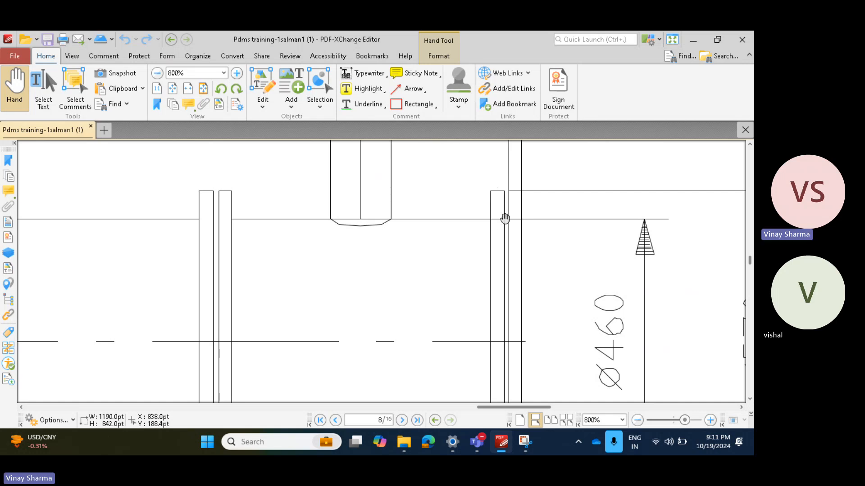
# Step: Examine the end flange's thickness dimension, its extension lines, and the shell and flange diameter dimensions
pyautogui.keyDown('ctrl'); pyautogui.scroll(-2, 488, 228); pyautogui.keyUp('ctrl')
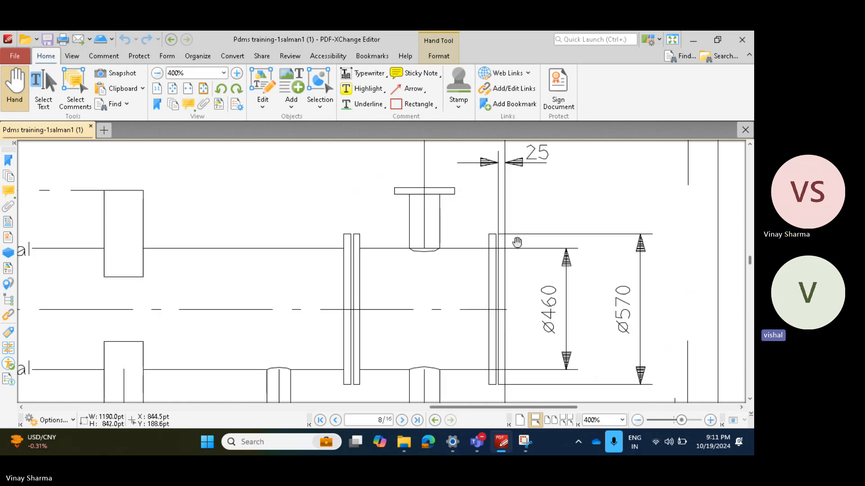
pyautogui.keyDown('ctrl'); pyautogui.scroll(1, 517, 242); pyautogui.keyUp('ctrl')
pyautogui.keyDown('ctrl'); pyautogui.scroll(1, 508, 295); pyautogui.keyUp('ctrl')
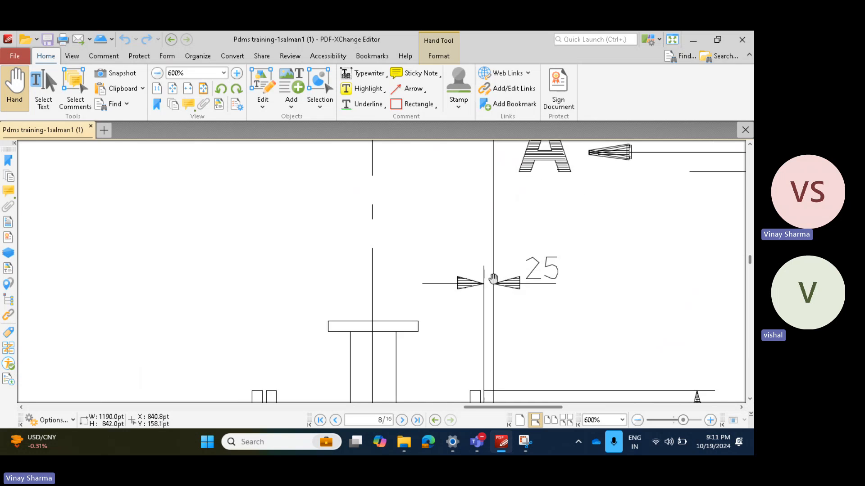
pyautogui.keyDown('ctrl'); pyautogui.scroll(-2, 496, 298); pyautogui.keyUp('ctrl')
pyautogui.keyDown('ctrl'); pyautogui.scroll(1, 490, 357); pyautogui.keyUp('ctrl')
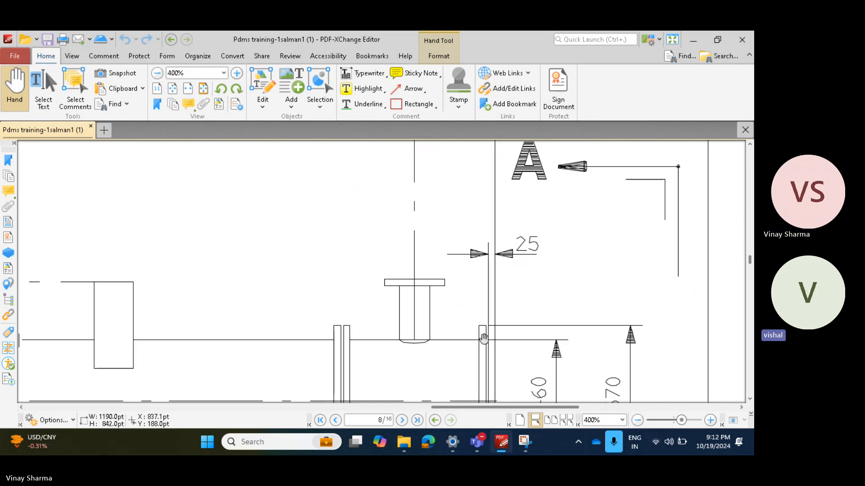
pyautogui.keyDown('ctrl'); pyautogui.scroll(2, 483, 338); pyautogui.keyUp('ctrl')
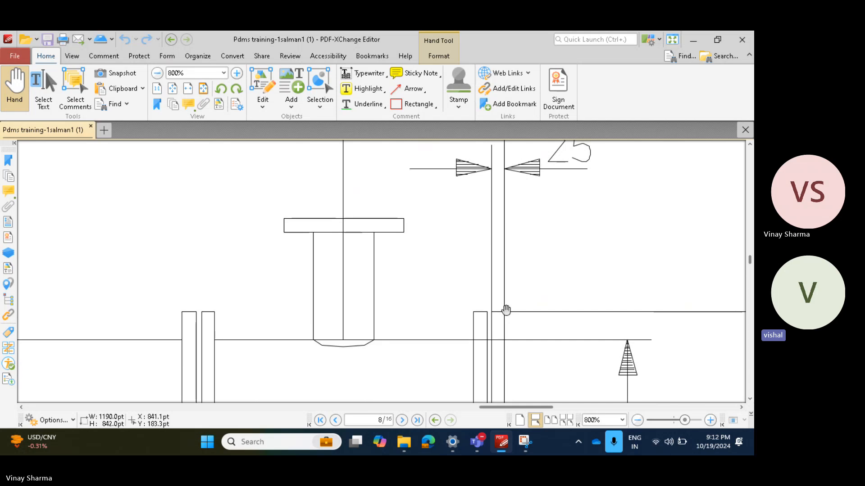
pyautogui.keyDown('ctrl'); pyautogui.scroll(-2, 509, 255); pyautogui.keyUp('ctrl')
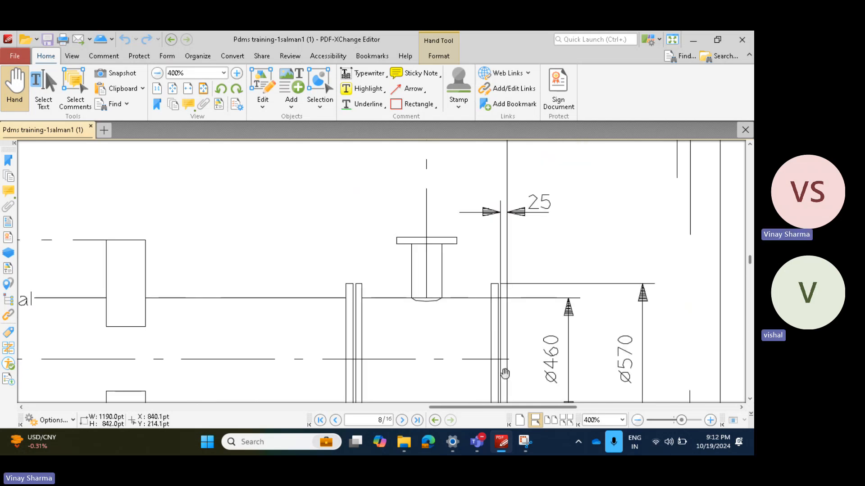
pyautogui.scroll(1, 505, 364)
pyautogui.moveTo(507, 361); pyautogui.dragTo(419, 244)
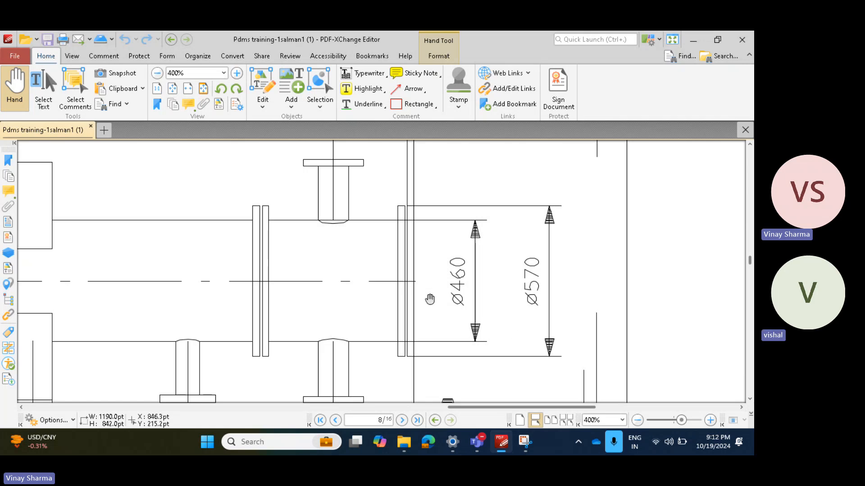
pyautogui.moveTo(578, 308)
pyautogui.mouseDown()
pyautogui.moveTo(620, 277)
pyautogui.moveTo(607, 279)
pyautogui.mouseUp()
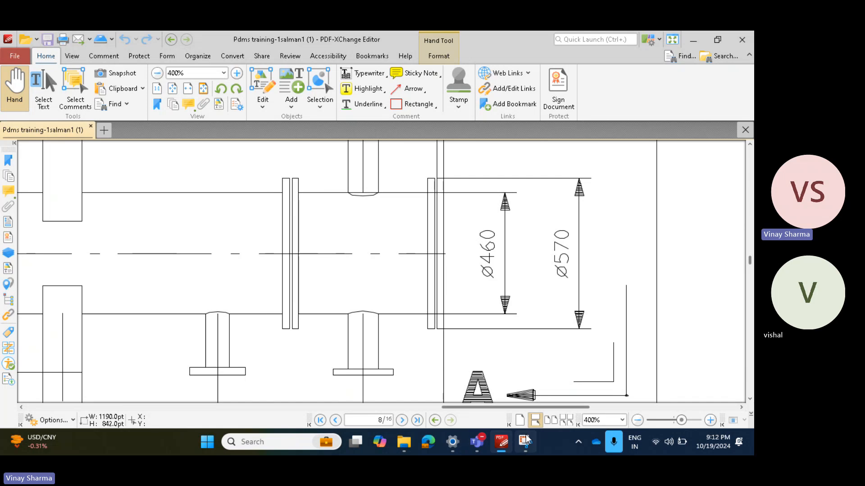
# Step: Bring up the flange snip in Snipping Tool and erase the large red sketches
pyautogui.click(526, 440)
pyautogui.click(359, 63)
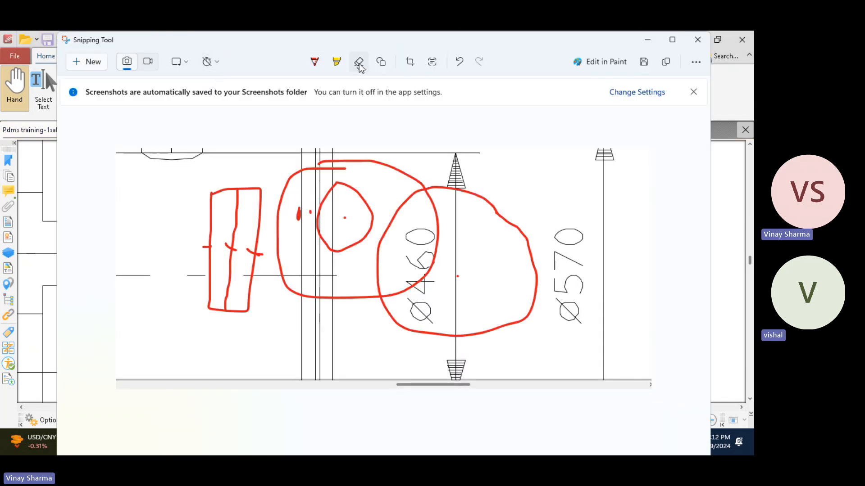
pyautogui.moveTo(360, 189)
pyautogui.mouseDown()
pyautogui.moveTo(529, 257)
pyautogui.moveTo(303, 237)
pyautogui.moveTo(271, 213)
pyautogui.moveTo(208, 250)
pyautogui.mouseUp()
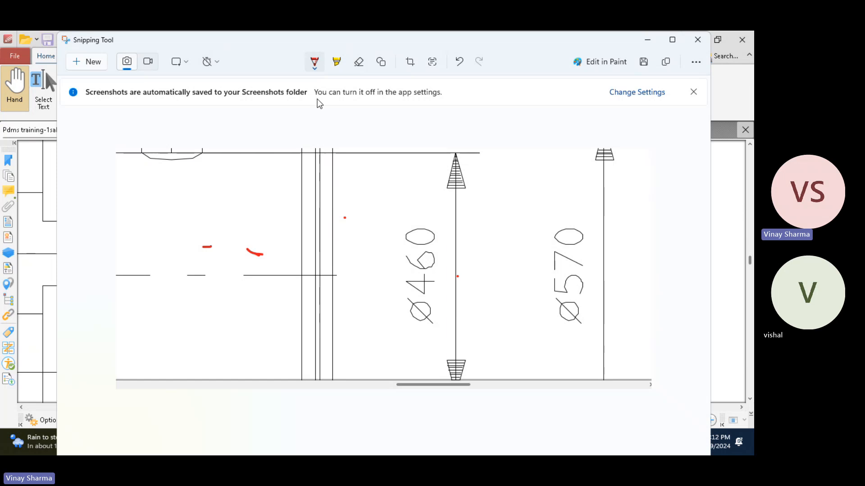
# Step: Sketch a red three-axis coordinate system near the diameter dimensions, labelling its axes X, Y and Z
pyautogui.click(315, 66)
pyautogui.click(314, 66)
pyautogui.click(272, 140)
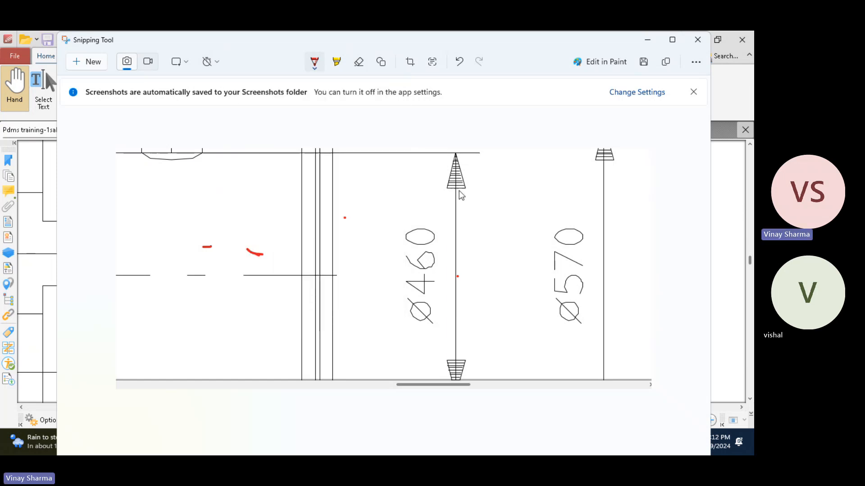
pyautogui.moveTo(538, 158)
pyautogui.mouseDown()
pyautogui.moveTo(538, 218)
pyautogui.moveTo(416, 286)
pyautogui.mouseUp()
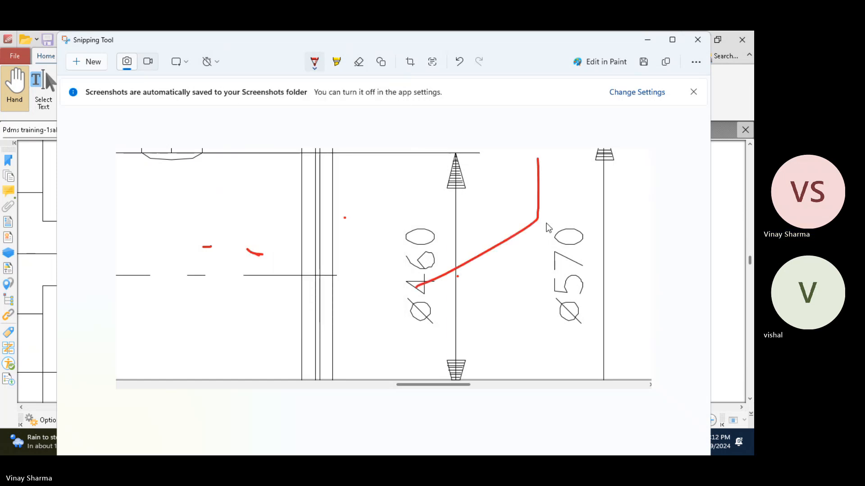
pyautogui.moveTo(538, 218)
pyautogui.mouseDown()
pyautogui.moveTo(630, 252)
pyautogui.moveTo(640, 230)
pyautogui.mouseUp()
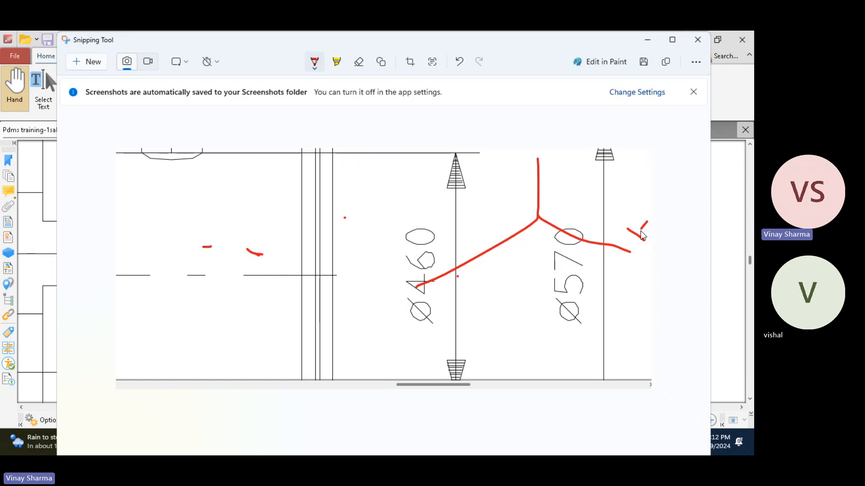
pyautogui.moveTo(414, 261); pyautogui.dragTo(426, 277)
# Step: Draw a circle around the axes' origin, a second circle offset along the Y axis, and an arrow showing the offset direction
pyautogui.moveTo(546, 188); pyautogui.dragTo(523, 189)
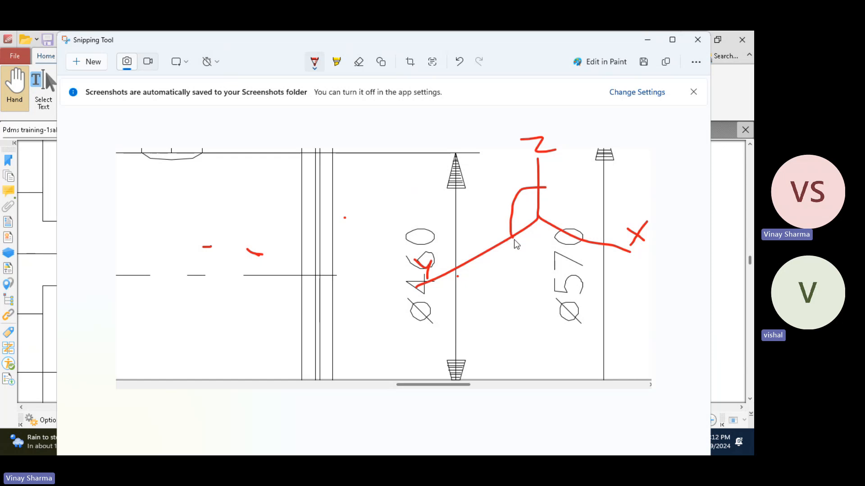
pyautogui.moveTo(564, 241); pyautogui.dragTo(526, 182)
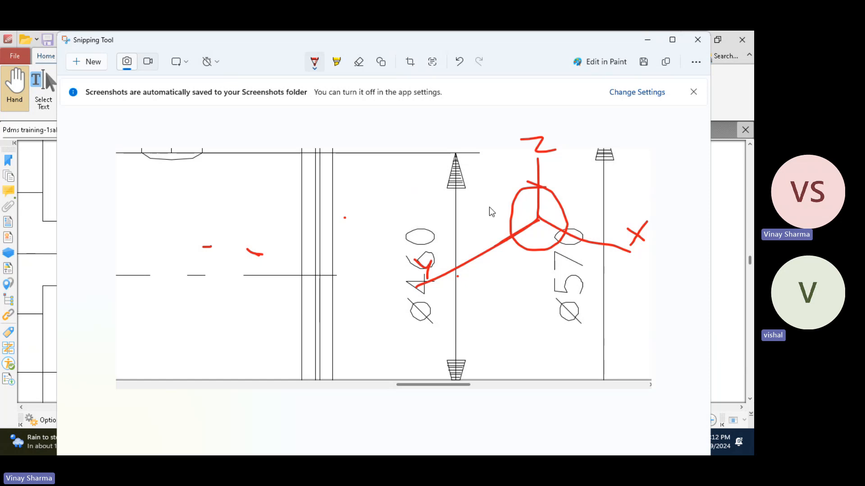
pyautogui.moveTo(489, 207)
pyautogui.mouseDown()
pyautogui.moveTo(473, 255)
pyautogui.moveTo(486, 204)
pyautogui.mouseUp()
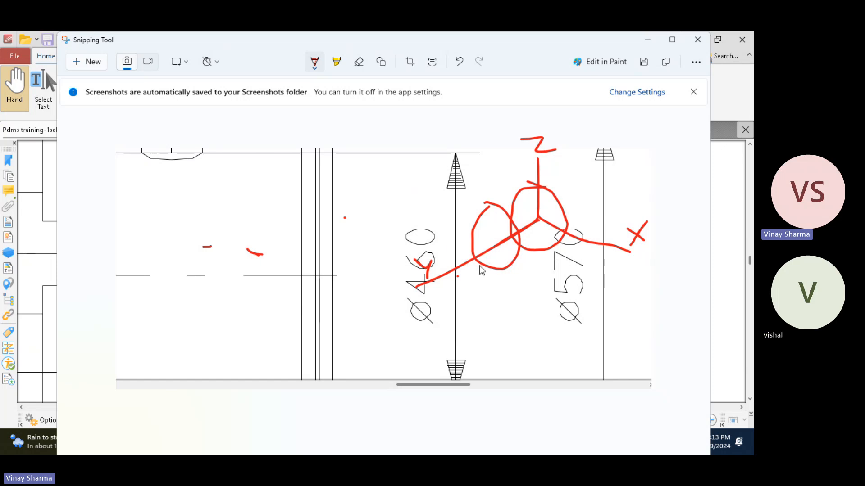
pyautogui.moveTo(516, 182)
pyautogui.mouseDown()
pyautogui.moveTo(440, 236)
pyautogui.moveTo(437, 227)
pyautogui.moveTo(475, 247)
pyautogui.mouseUp()
# Step: Draw a leader from the second circle and write its coordinates X = 0, Y = 28 and Z = 0
pyautogui.moveTo(486, 194); pyautogui.dragTo(486, 139)
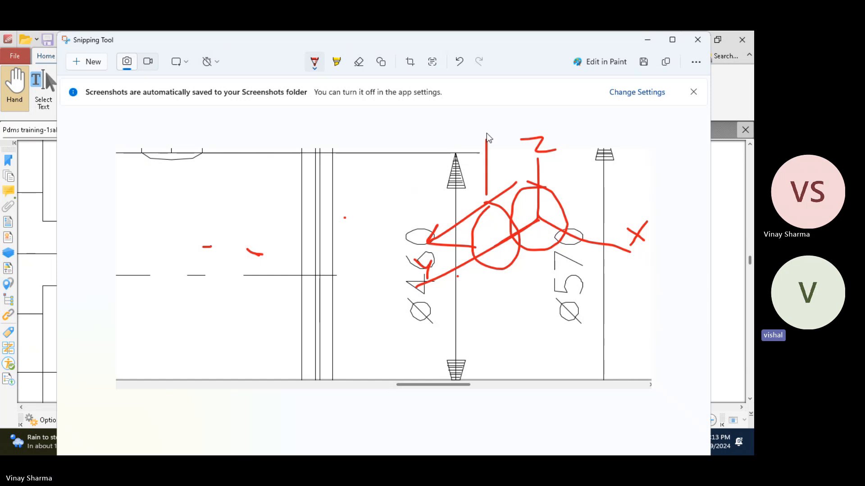
pyautogui.moveTo(489, 109); pyautogui.dragTo(456, 143)
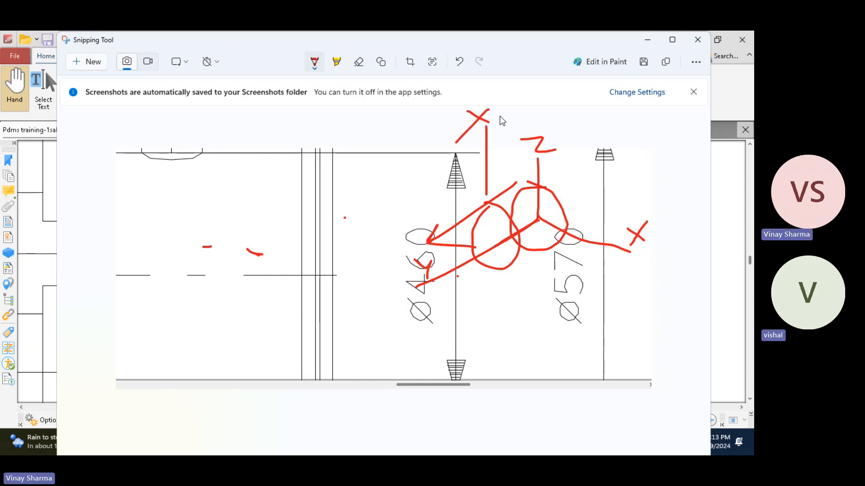
pyautogui.moveTo(514, 110)
pyautogui.mouseDown()
pyautogui.moveTo(553, 140)
pyautogui.moveTo(613, 131)
pyautogui.mouseUp()
pyautogui.click(574, 126)
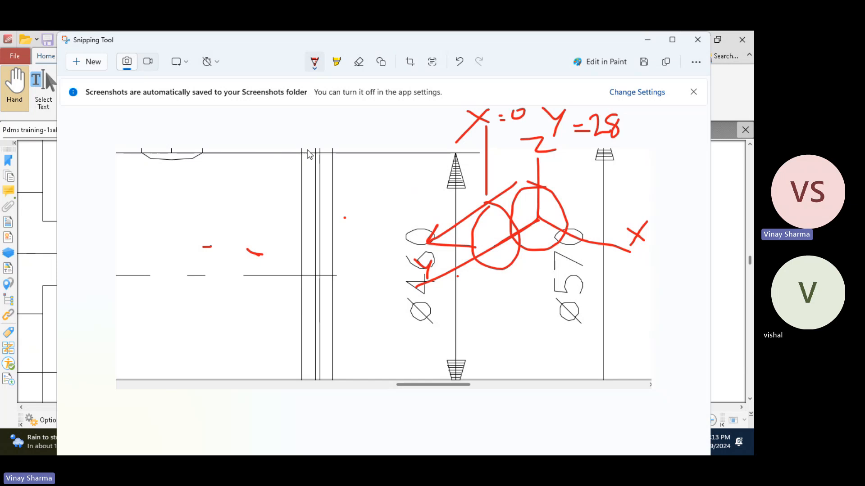
pyautogui.moveTo(307, 148)
pyautogui.mouseDown()
pyautogui.moveTo(371, 175)
pyautogui.moveTo(418, 169)
pyautogui.moveTo(393, 155)
pyautogui.mouseUp()
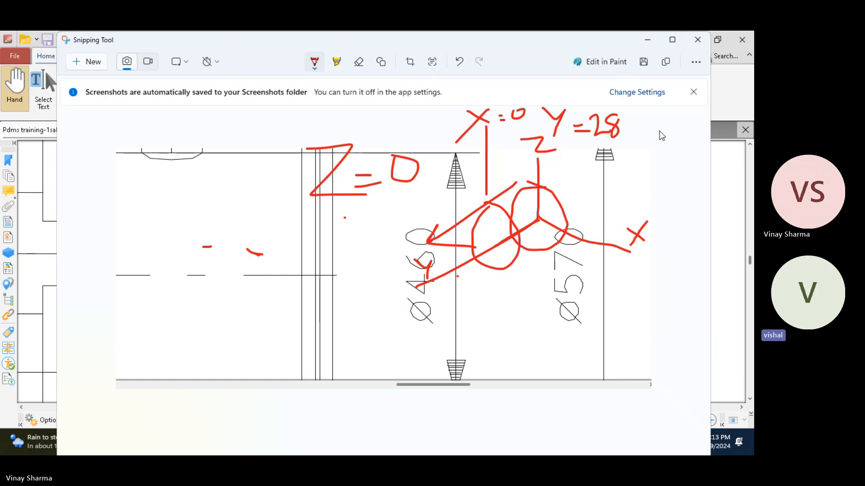
# Step: Minimize the snip, return to the PDF drawing, and examine the vessel's overall length, domed end and end flange dimensions
pyautogui.click(648, 40)
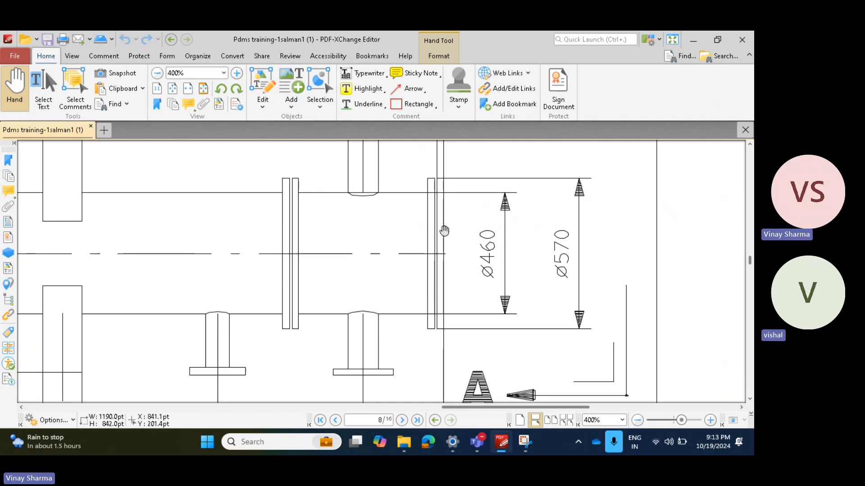
pyautogui.keyDown('ctrl'); pyautogui.scroll(-5, 268, 266); pyautogui.keyUp('ctrl')
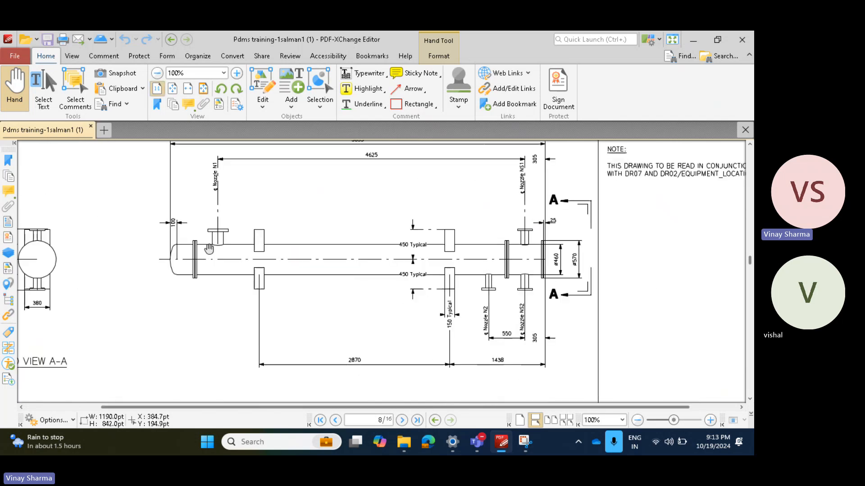
pyautogui.scroll(2, 356, 234)
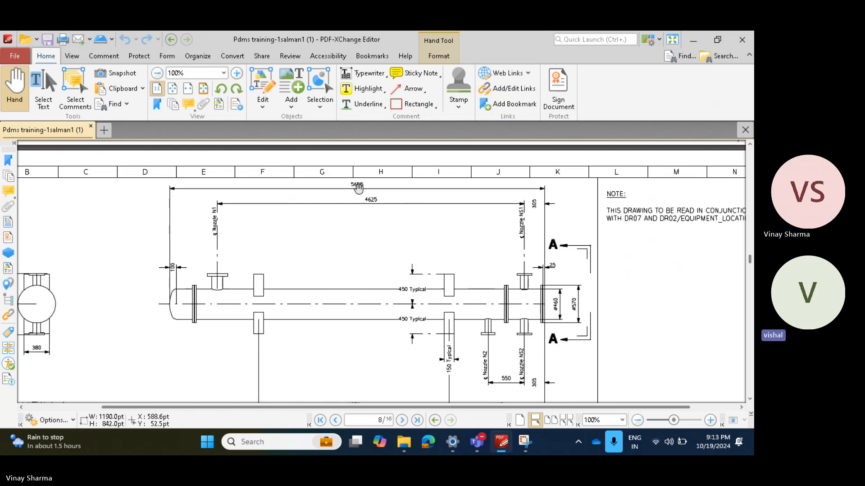
pyautogui.keyDown('ctrl'); pyautogui.scroll(5, 534, 311); pyautogui.keyUp('ctrl')
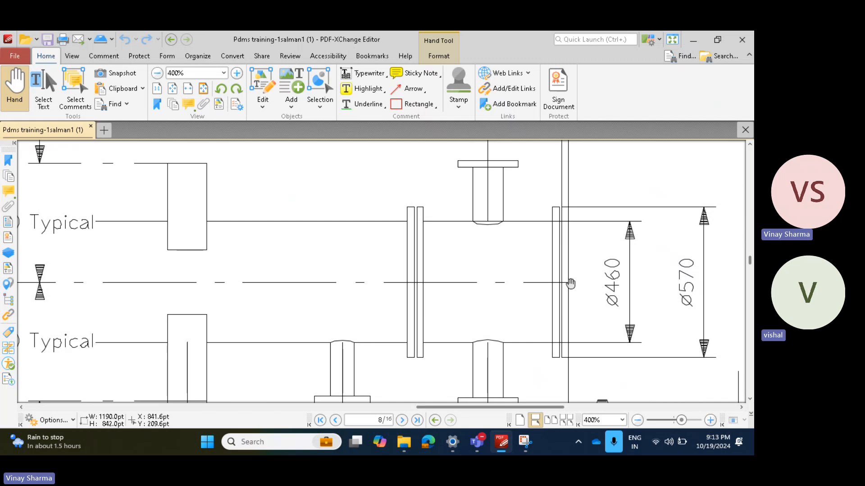
pyautogui.keyDown('ctrl'); pyautogui.scroll(-5, 570, 283); pyautogui.keyUp('ctrl')
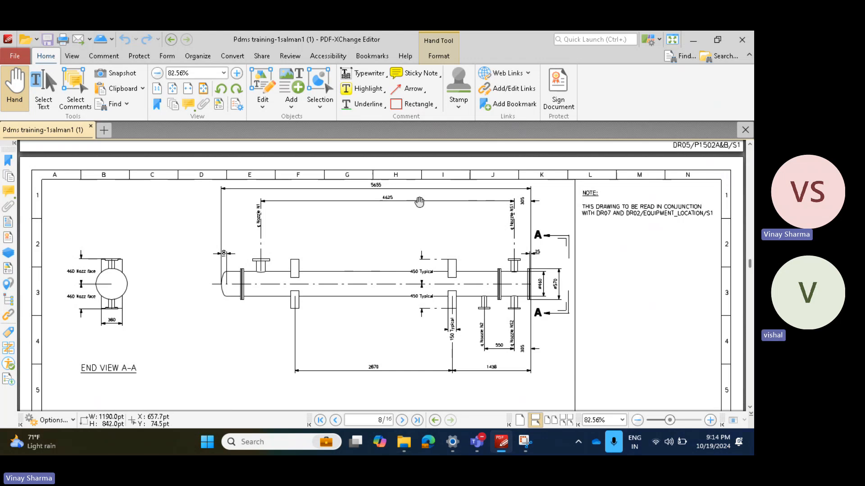
pyautogui.keyDown('ctrl'); pyautogui.scroll(5, 370, 181); pyautogui.keyUp('ctrl')
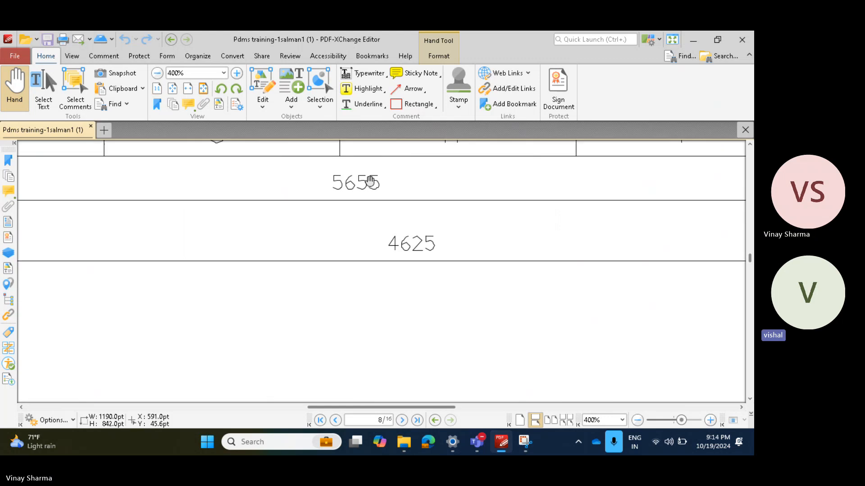
pyautogui.keyDown('ctrl'); pyautogui.scroll(-3, 342, 195); pyautogui.keyUp('ctrl')
pyautogui.keyDown('ctrl'); pyautogui.scroll(2, 156, 303); pyautogui.keyUp('ctrl')
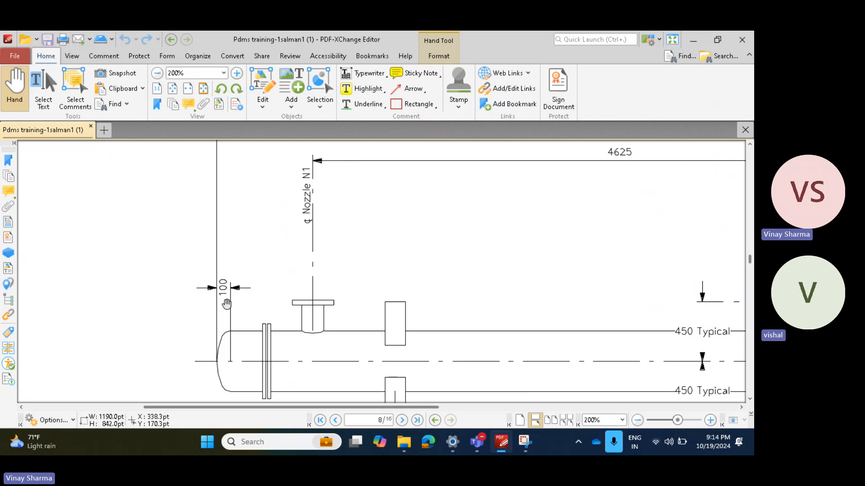
pyautogui.keyDown('ctrl'); pyautogui.scroll(-2, 314, 269); pyautogui.keyUp('ctrl')
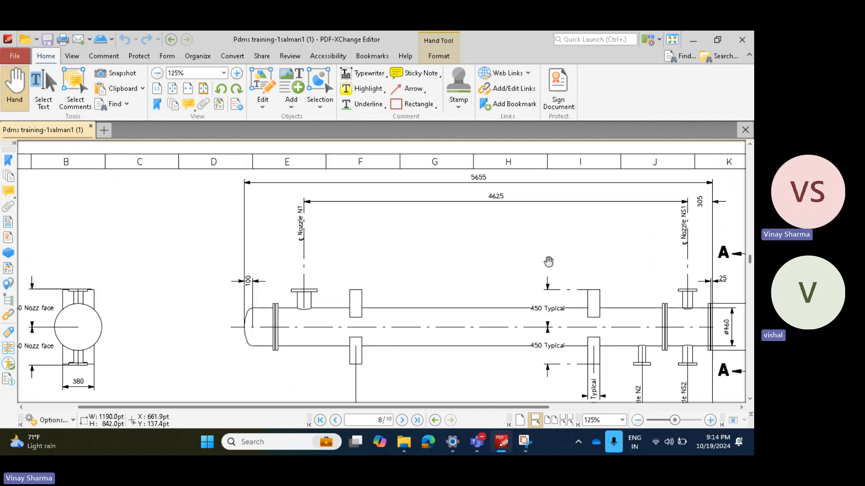
pyautogui.moveTo(548, 262)
pyautogui.mouseDown()
pyautogui.moveTo(465, 271)
pyautogui.moveTo(431, 284)
pyautogui.mouseUp()
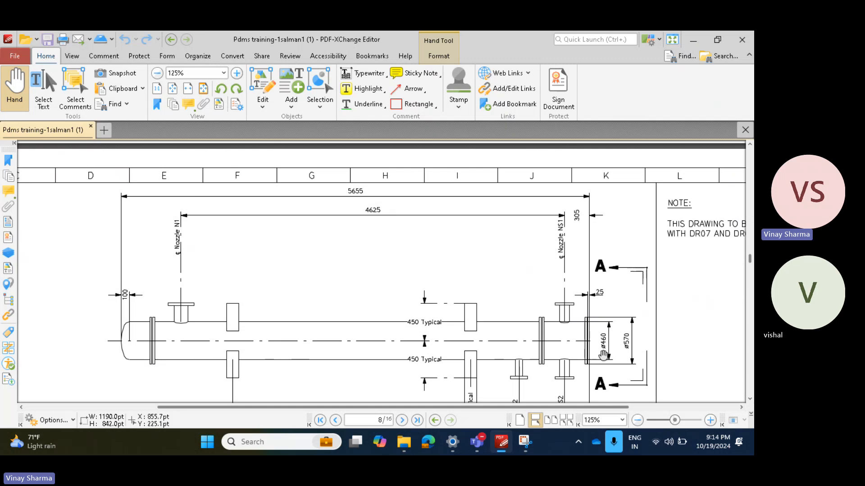
pyautogui.keyDown('ctrl'); pyautogui.scroll(5, 602, 356); pyautogui.keyUp('ctrl')
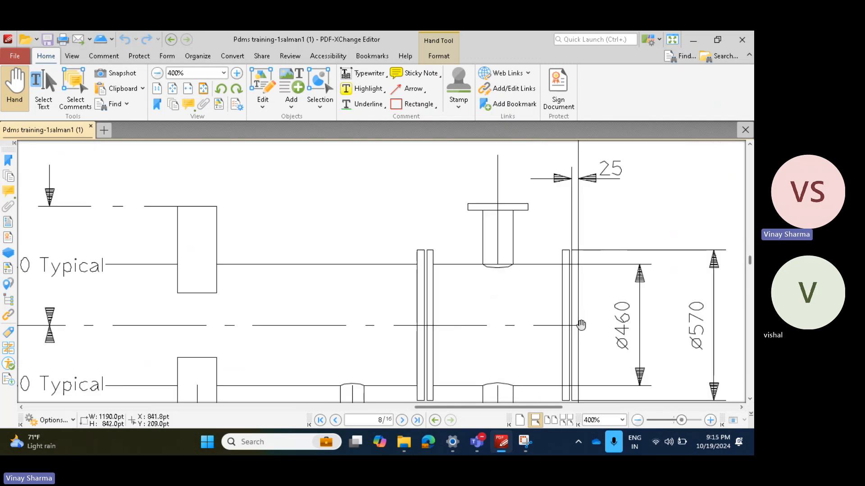
# Step: Compare the domed end's depth dimension and centreline with the opposite end flange on the vessel drawing
pyautogui.keyDown('ctrl'); pyautogui.scroll(-5, 581, 325); pyautogui.keyUp('ctrl')
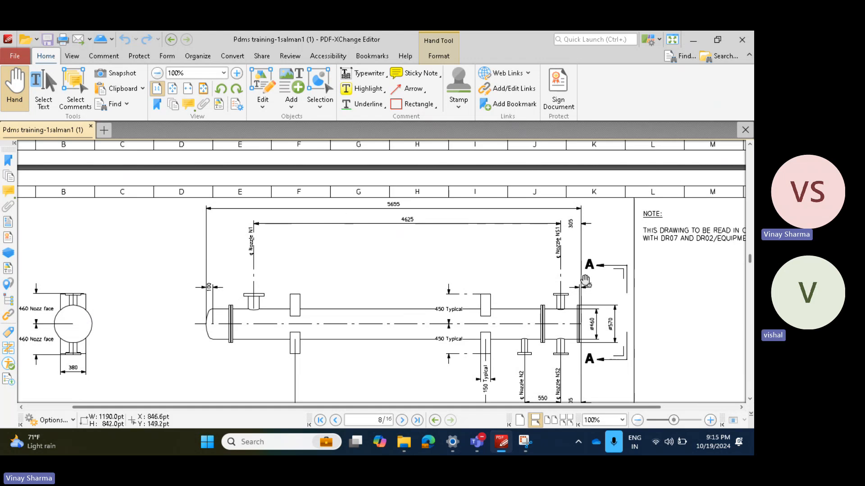
pyautogui.keyDown('ctrl'); pyautogui.scroll(1, 213, 315); pyautogui.keyUp('ctrl')
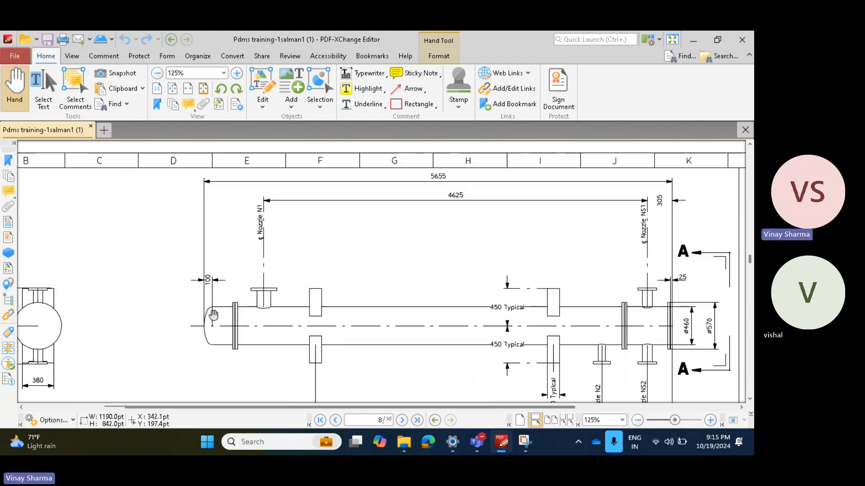
pyautogui.keyDown('ctrl'); pyautogui.scroll(4, 214, 315); pyautogui.keyUp('ctrl')
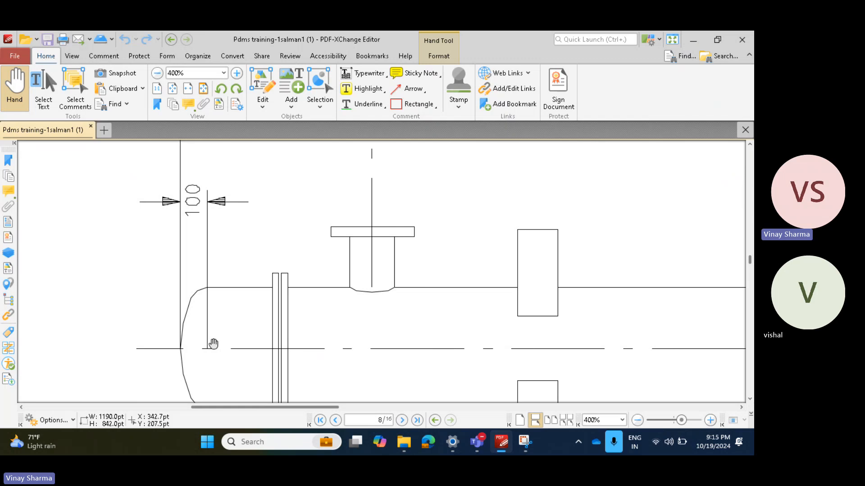
pyautogui.keyDown('ctrl'); pyautogui.scroll(-4, 214, 344); pyautogui.keyUp('ctrl')
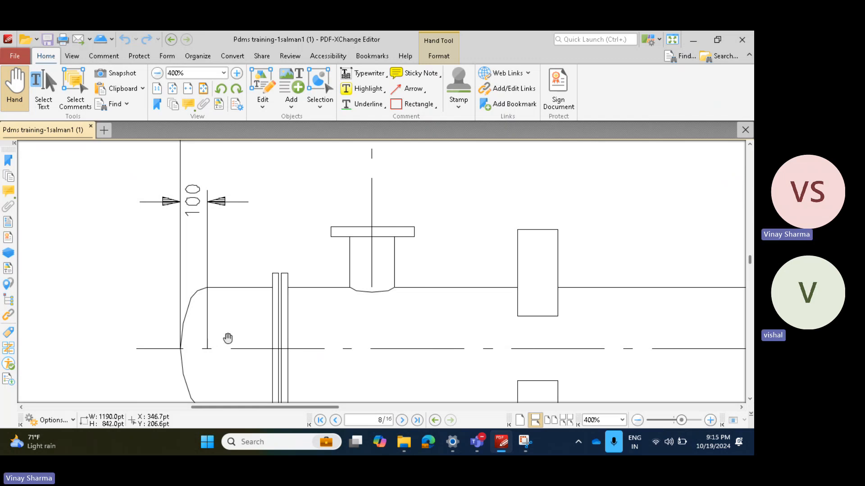
pyautogui.keyDown('ctrl'); pyautogui.scroll(-2, 263, 288); pyautogui.keyUp('ctrl')
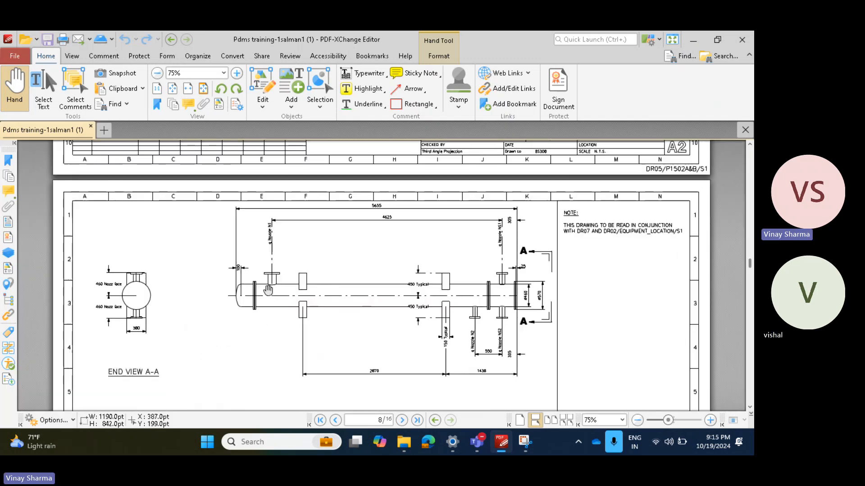
pyautogui.keyDown('ctrl'); pyautogui.scroll(2, 496, 299); pyautogui.keyUp('ctrl')
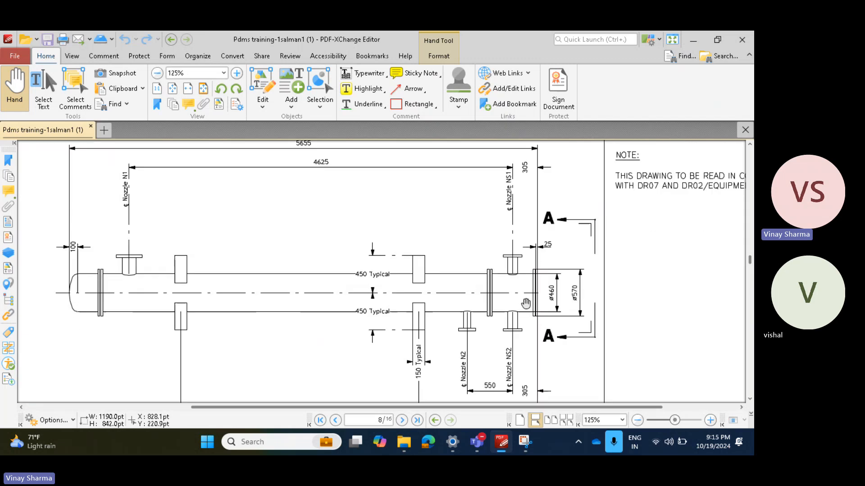
pyautogui.keyDown('ctrl'); pyautogui.scroll(-2, 543, 302); pyautogui.keyUp('ctrl')
pyautogui.keyDown('ctrl'); pyautogui.scroll(4, 207, 305); pyautogui.keyUp('ctrl')
pyautogui.keyDown('ctrl'); pyautogui.scroll(2, 252, 296); pyautogui.keyUp('ctrl')
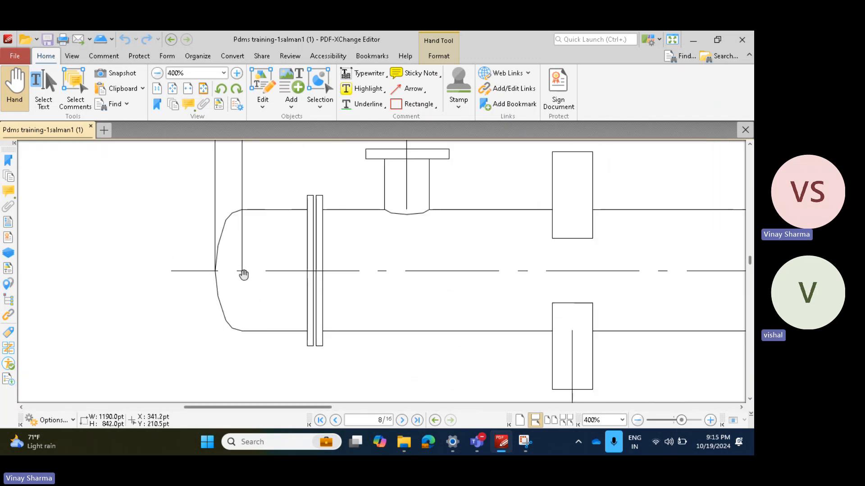
pyautogui.keyDown('ctrl'); pyautogui.scroll(-2, 243, 273); pyautogui.keyUp('ctrl')
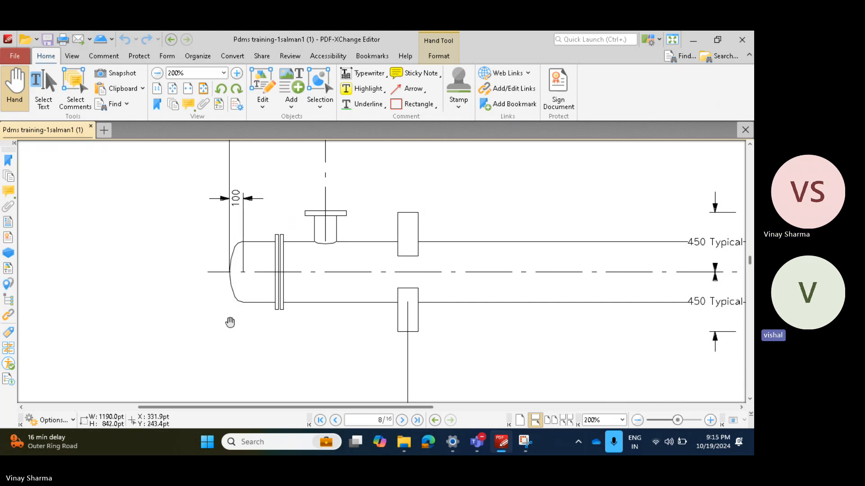
# Step: Examine the end flange's thickness and diameter dimensions in relation to the whole vessel
pyautogui.keyDown('ctrl'); pyautogui.scroll(-2, 284, 296); pyautogui.keyUp('ctrl')
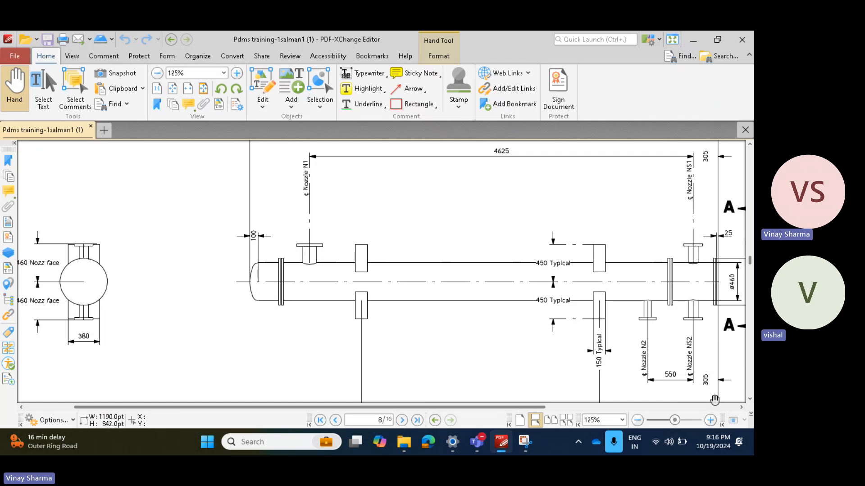
pyautogui.keyDown('ctrl'); pyautogui.scroll(-2, 546, 295); pyautogui.keyUp('ctrl')
pyautogui.keyDown('ctrl'); pyautogui.scroll(3, 547, 293); pyautogui.keyUp('ctrl')
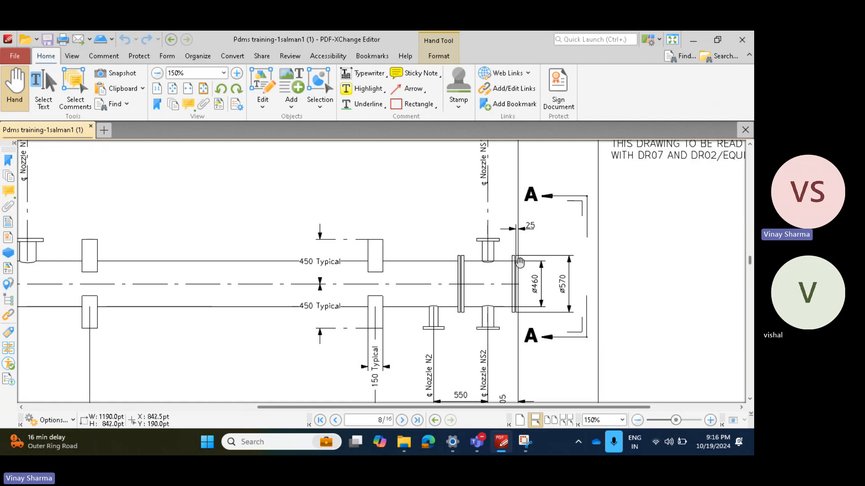
pyautogui.keyDown('ctrl'); pyautogui.scroll(-2, 518, 277); pyautogui.keyUp('ctrl')
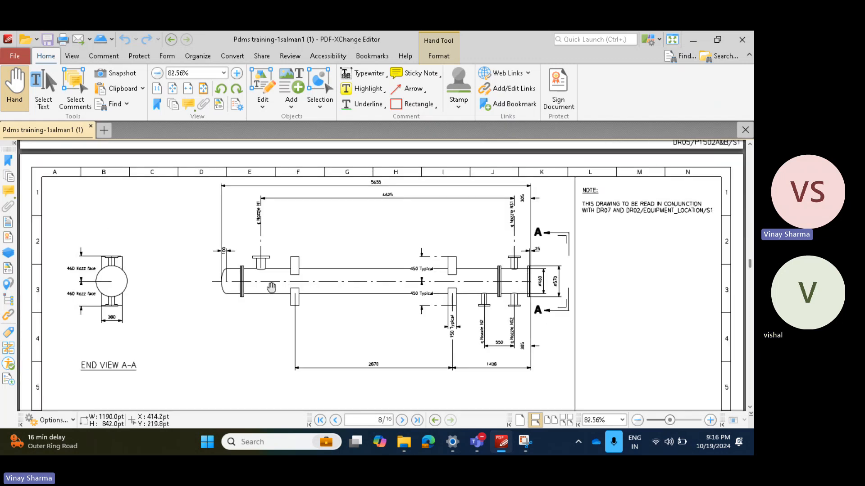
pyautogui.keyDown('ctrl'); pyautogui.scroll(5, 539, 284); pyautogui.keyUp('ctrl')
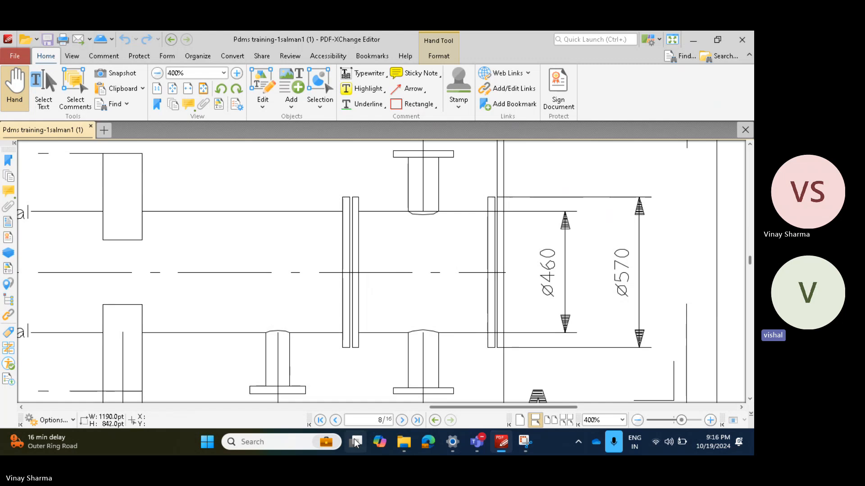
# Step: Search Windows for "s3d" and launch Smart 3D
pyautogui.click(302, 445)
pyautogui.write('s3d')
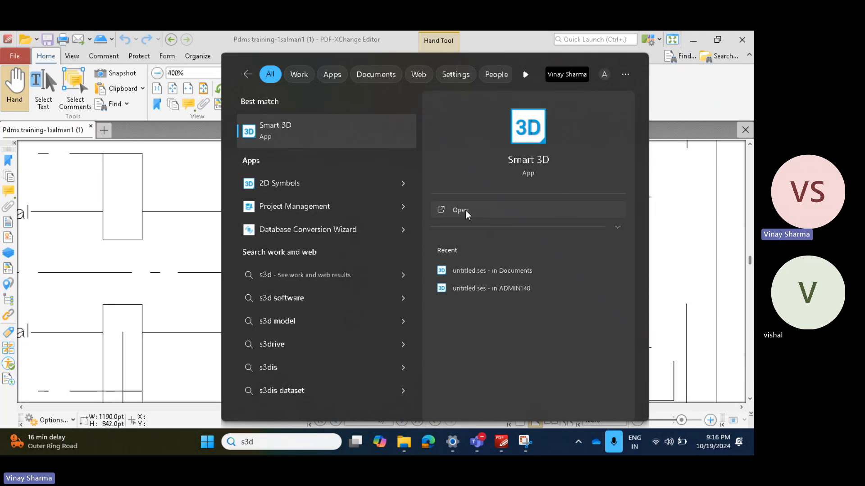
pyautogui.click(644, 93)
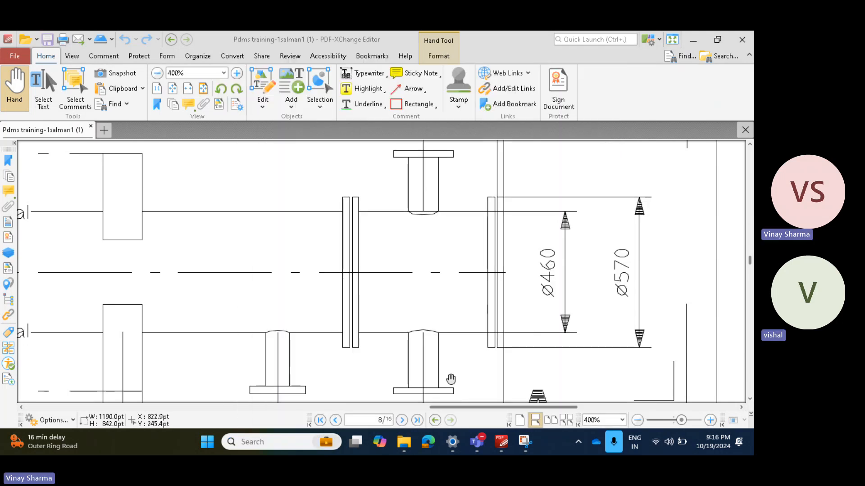
# Step: Return to the PDF drawing and examine nozzle NS1 and its distance from the vessel's end flange face
pyautogui.keyDown('ctrl'); pyautogui.scroll(-3, 500, 278); pyautogui.keyUp('ctrl')
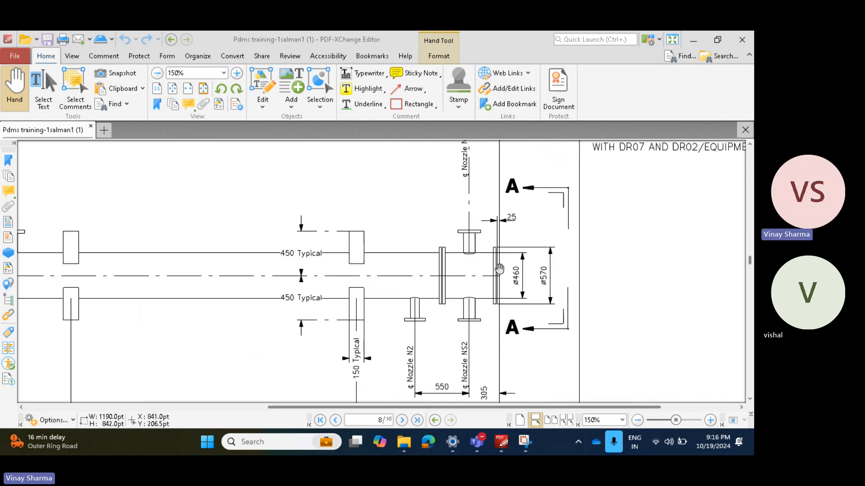
pyautogui.keyDown('ctrl'); pyautogui.scroll(3, 503, 239); pyautogui.keyUp('ctrl')
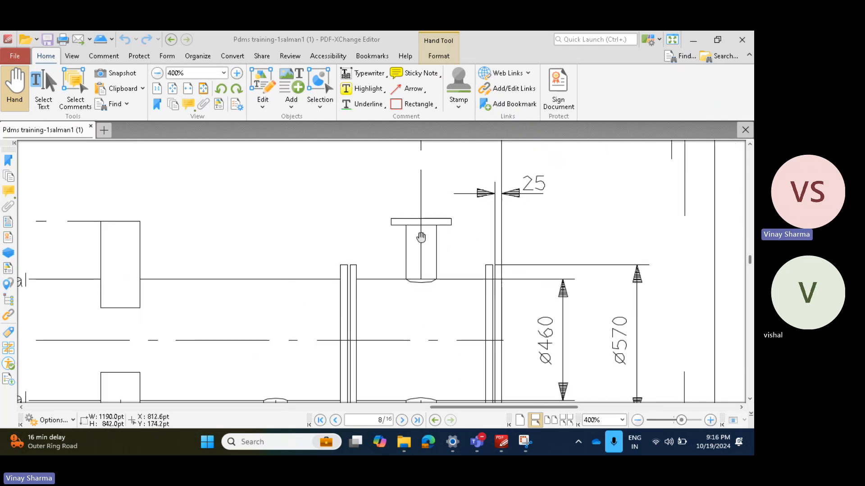
pyautogui.keyDown('ctrl'); pyautogui.scroll(-3, 435, 279); pyautogui.keyUp('ctrl')
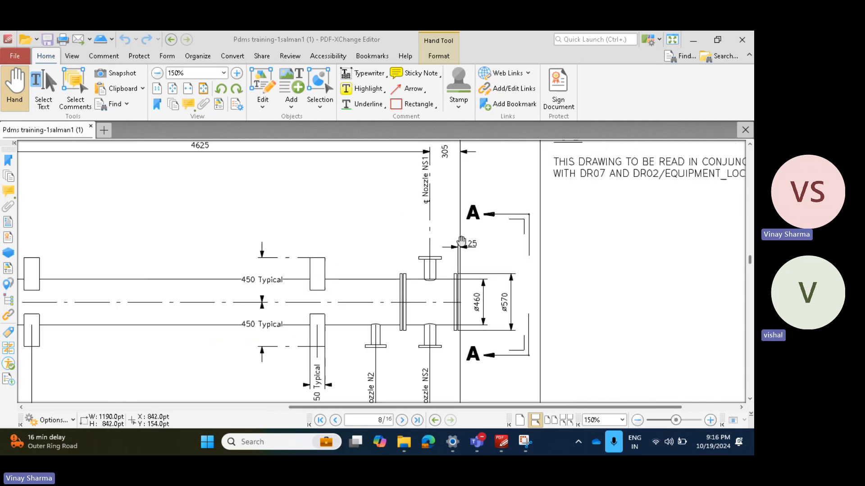
pyautogui.keyDown('ctrl'); pyautogui.scroll(4, 462, 299); pyautogui.keyUp('ctrl')
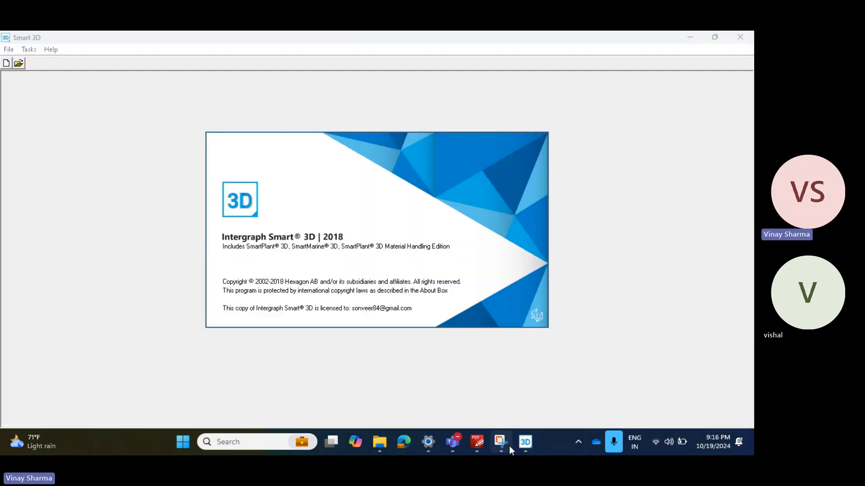
pyautogui.click(477, 442)
pyautogui.keyDown('ctrl'); pyautogui.scroll(-3, 472, 270); pyautogui.keyUp('ctrl')
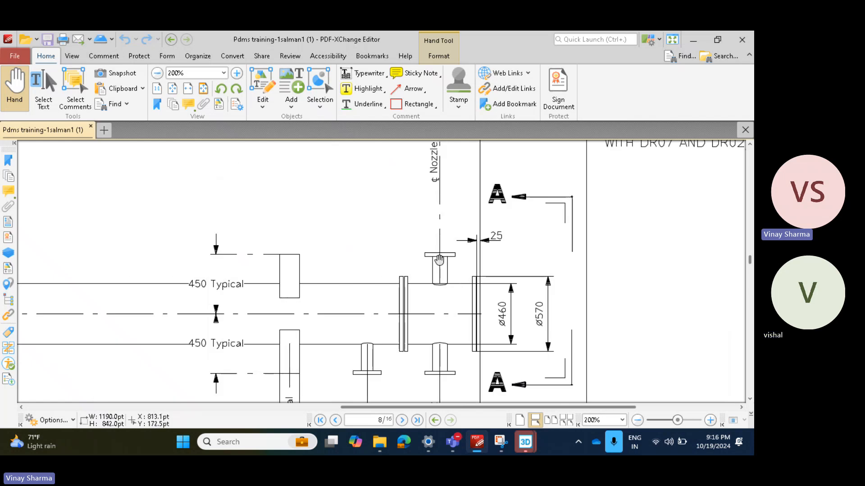
pyautogui.scroll(3, 443, 261)
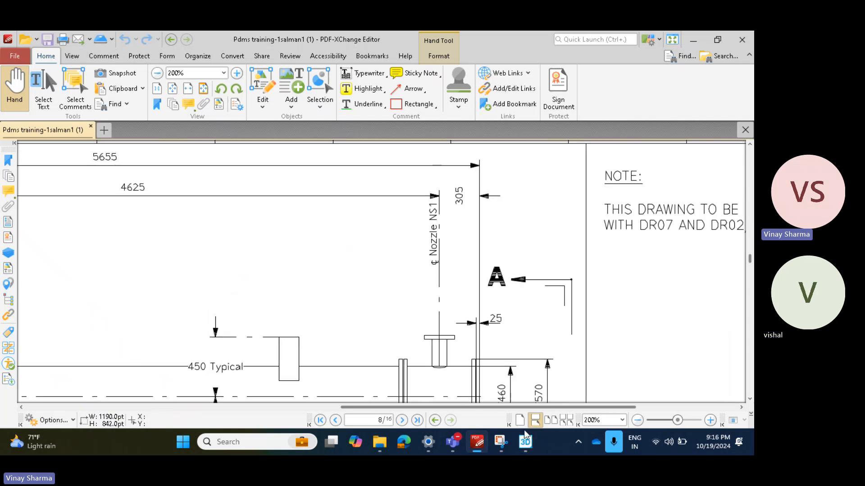
# Step: Cancel the new-session dialog in the duplicate Smart 3D window and close that window
pyautogui.moveTo(525, 444)
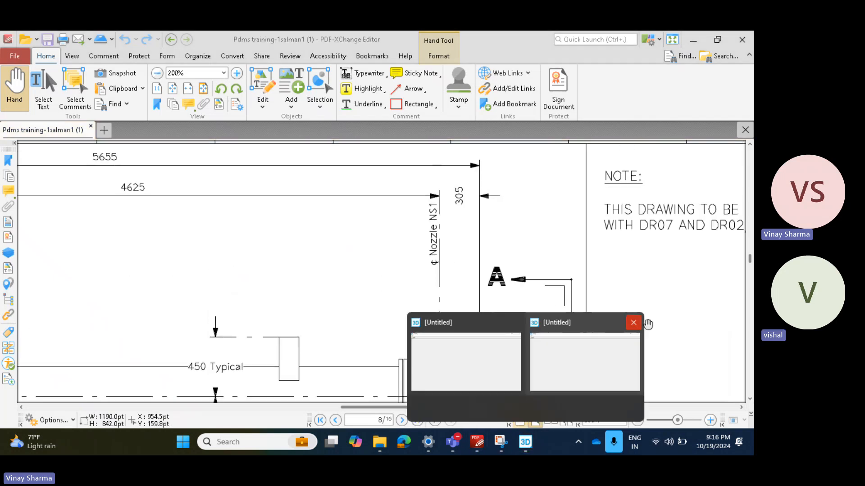
pyautogui.click(608, 331)
pyautogui.click(501, 312)
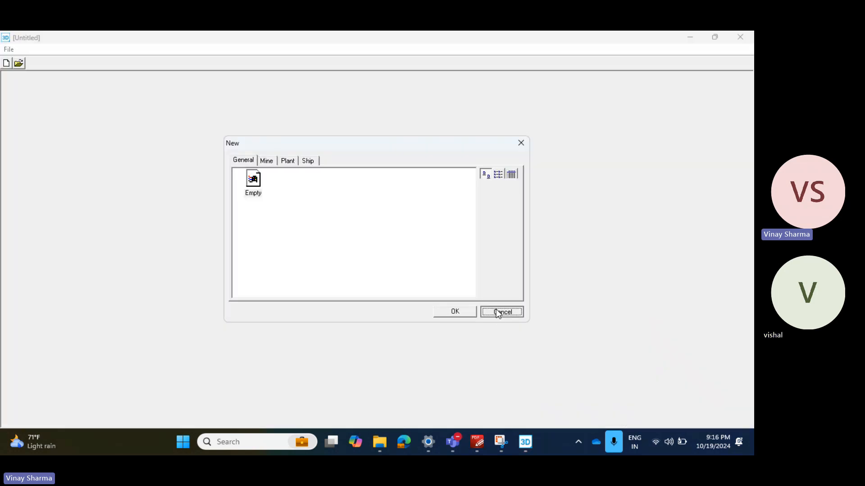
pyautogui.moveTo(527, 450)
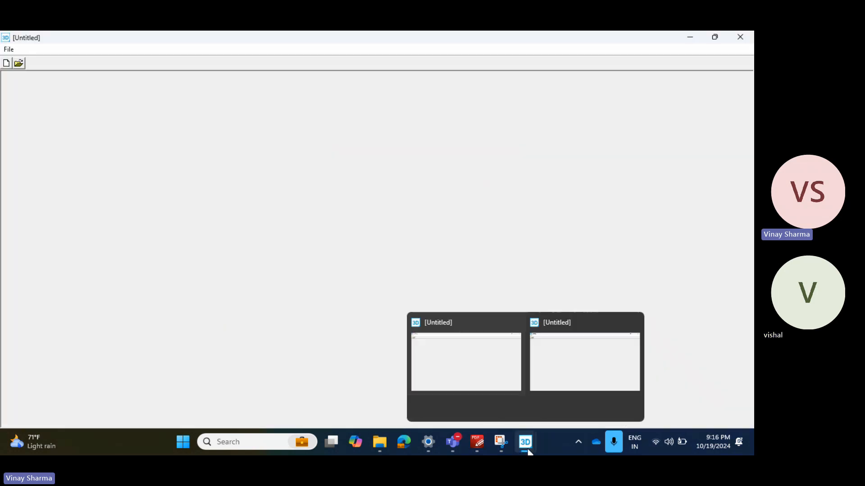
pyautogui.click(633, 323)
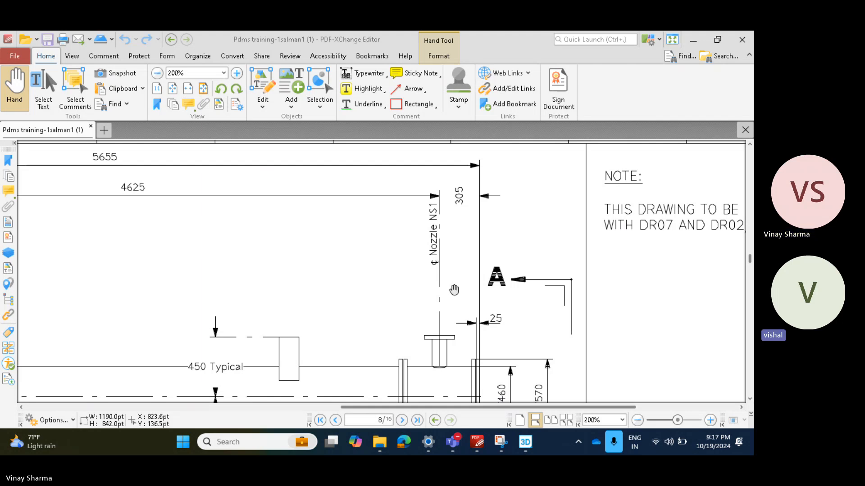
# Step: Examine nozzles NS1, NS2 and N2, their spacing, and the paired flanges near them on the vessel drawing
pyautogui.keyDown('ctrl'); pyautogui.scroll(-3, 454, 289); pyautogui.keyUp('ctrl')
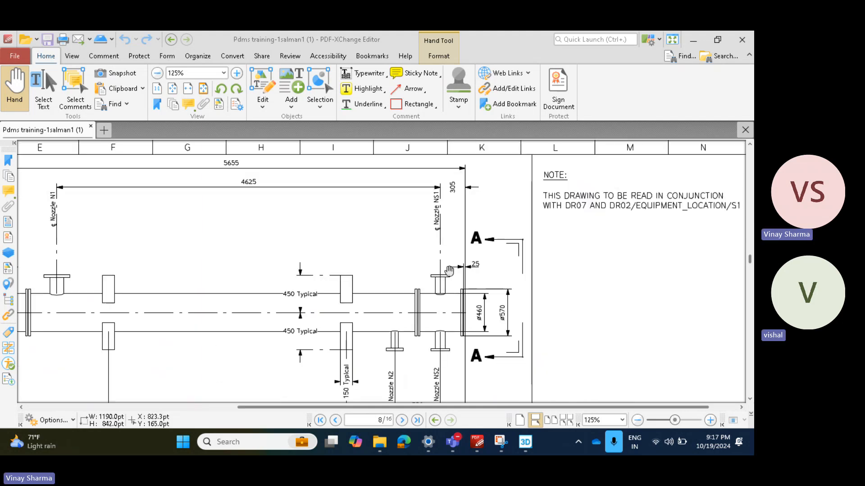
pyautogui.keyDown('ctrl'); pyautogui.scroll(1, 449, 271); pyautogui.keyUp('ctrl')
pyautogui.keyDown('ctrl'); pyautogui.scroll(1, 449, 354); pyautogui.keyUp('ctrl')
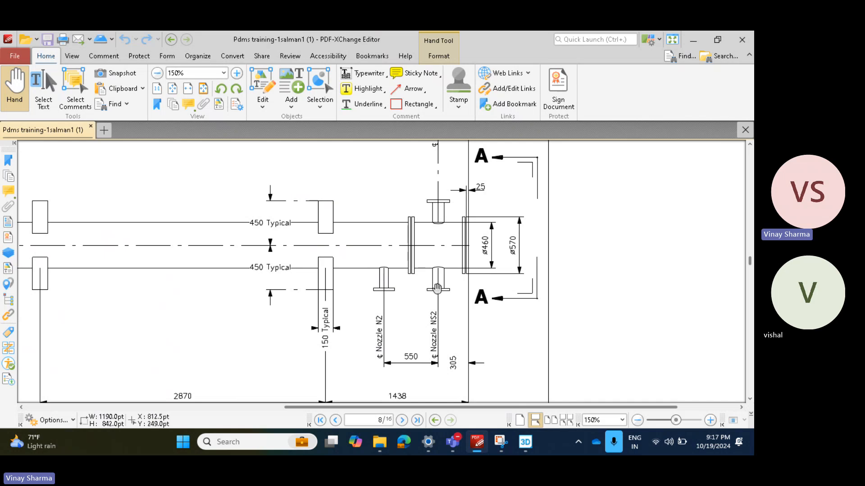
pyautogui.keyDown('ctrl'); pyautogui.scroll(3, 415, 374); pyautogui.keyUp('ctrl')
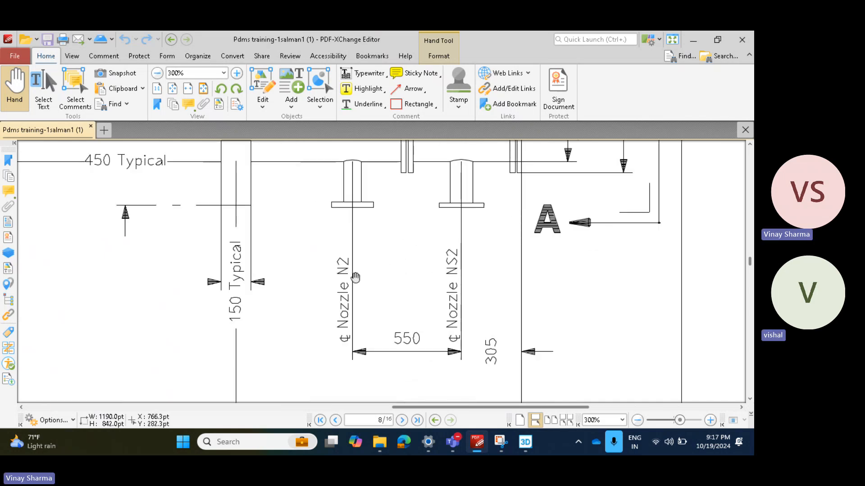
pyautogui.keyDown('ctrl'); pyautogui.scroll(-1, 352, 283); pyautogui.keyUp('ctrl')
pyautogui.scroll(3, 349, 297)
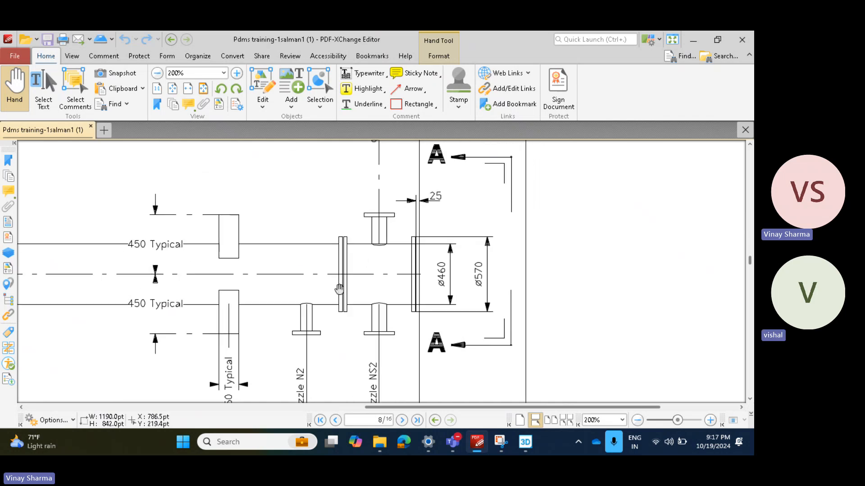
pyautogui.keyDown('ctrl'); pyautogui.scroll(-2, 342, 279); pyautogui.keyUp('ctrl')
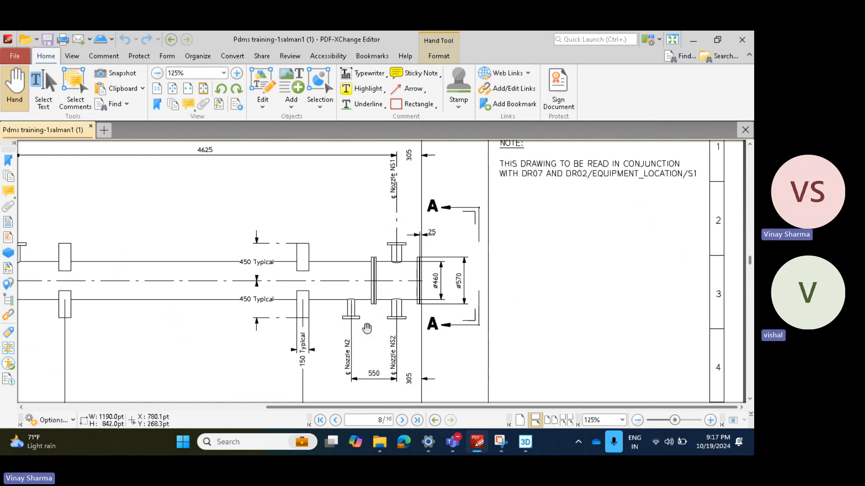
pyautogui.keyDown('ctrl'); pyautogui.scroll(4, 371, 305); pyautogui.keyUp('ctrl')
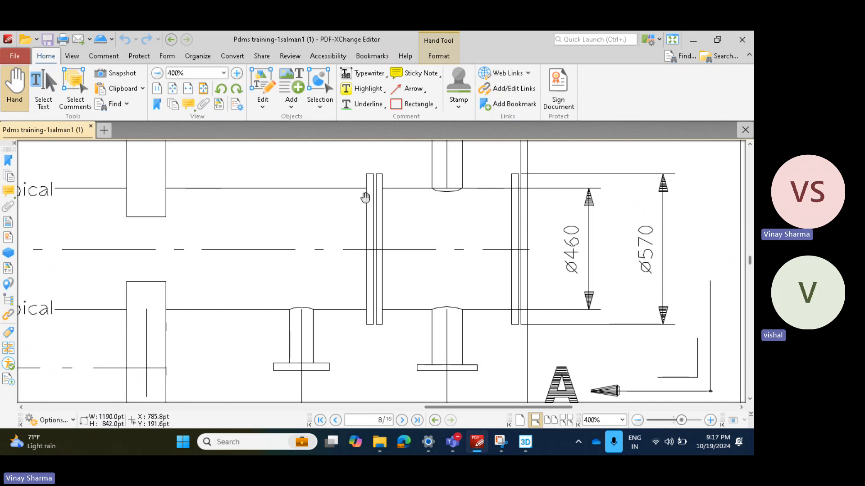
# Step: Switch to Smart 3D and create a new Plant session using the English Units template
pyautogui.click(525, 442)
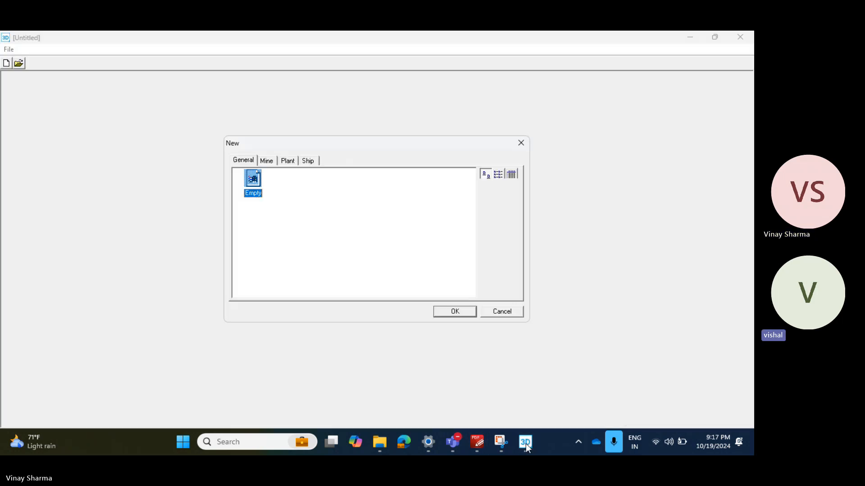
pyautogui.click(288, 162)
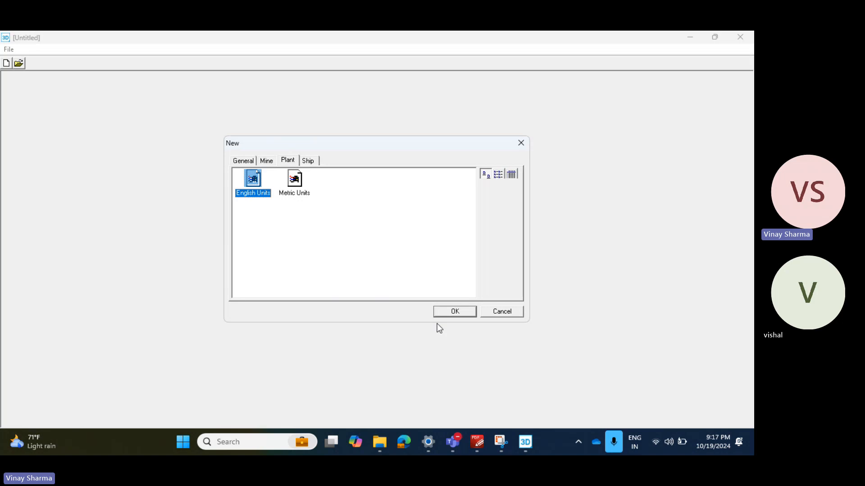
pyautogui.click(468, 312)
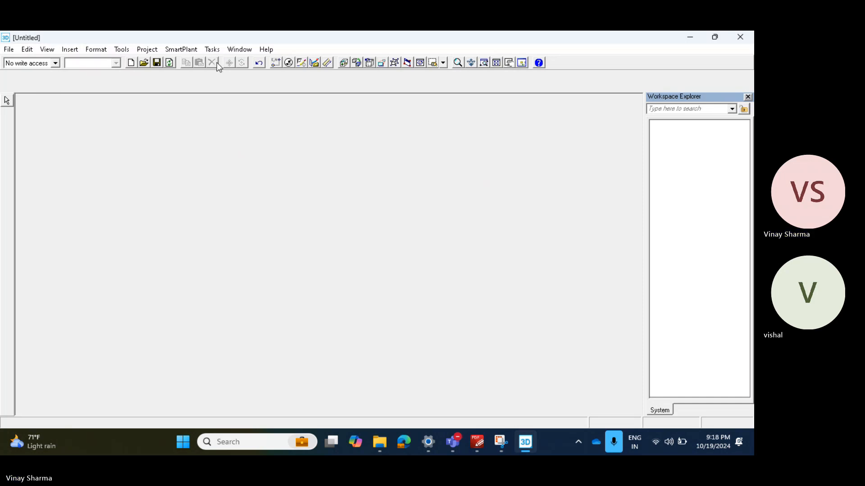
pyautogui.click(286, 444)
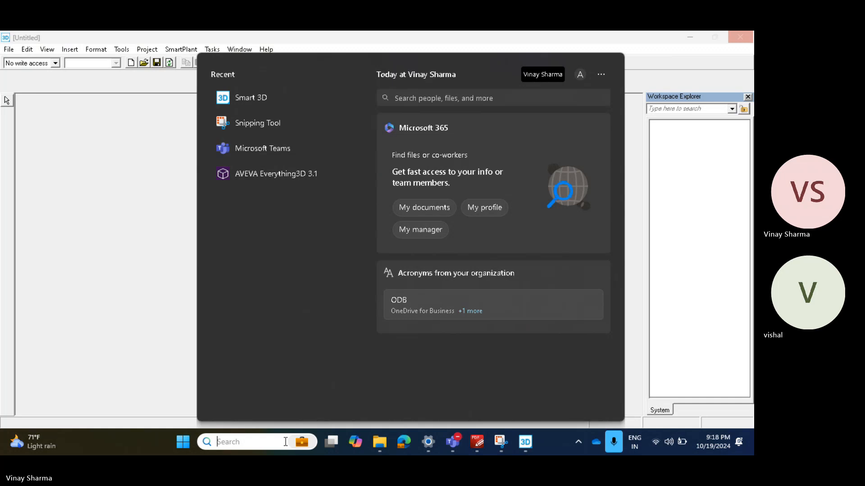
pyautogui.click(62, 201)
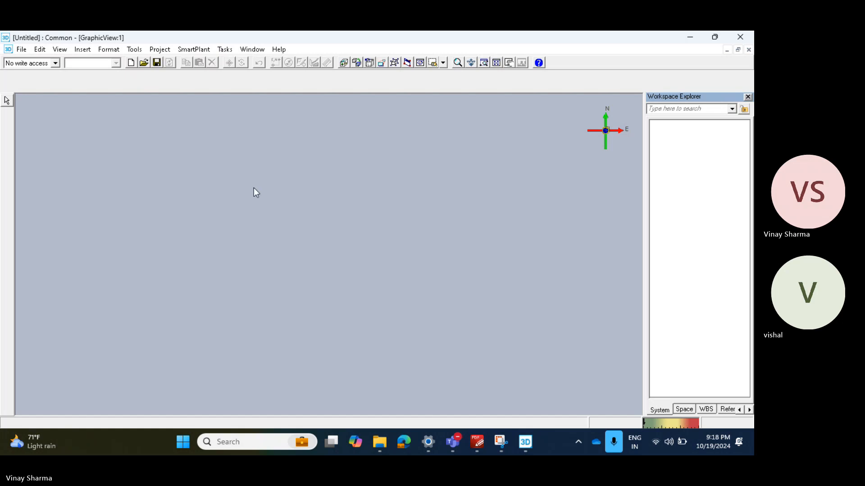
# Step: Show the Common Views window and define the workspace with the SP3DTrain model and the DEMO filter from My Filters
pyautogui.click(394, 63)
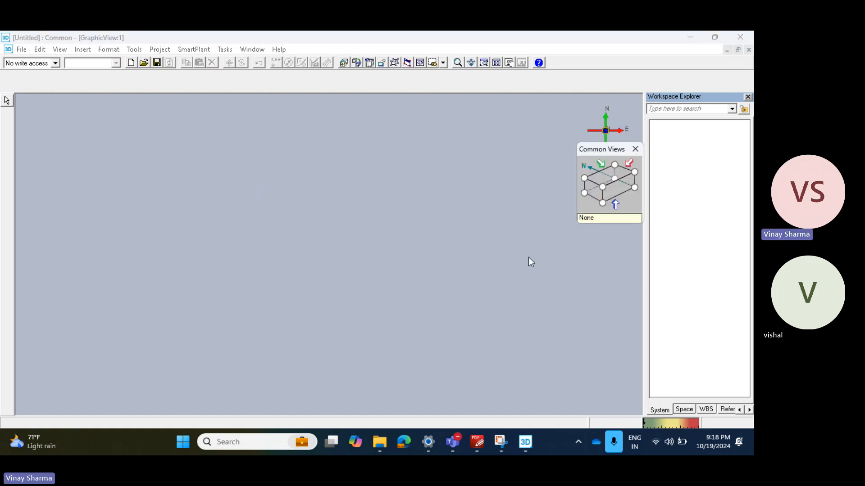
pyautogui.click(22, 50)
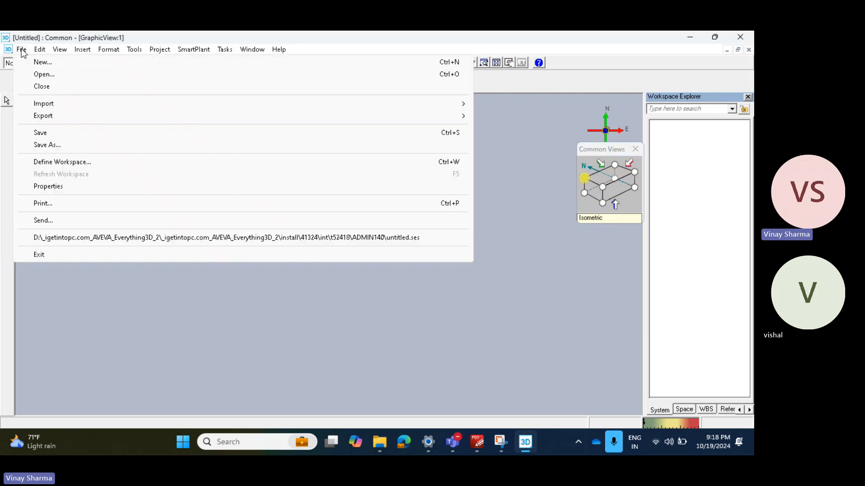
pyautogui.click(75, 163)
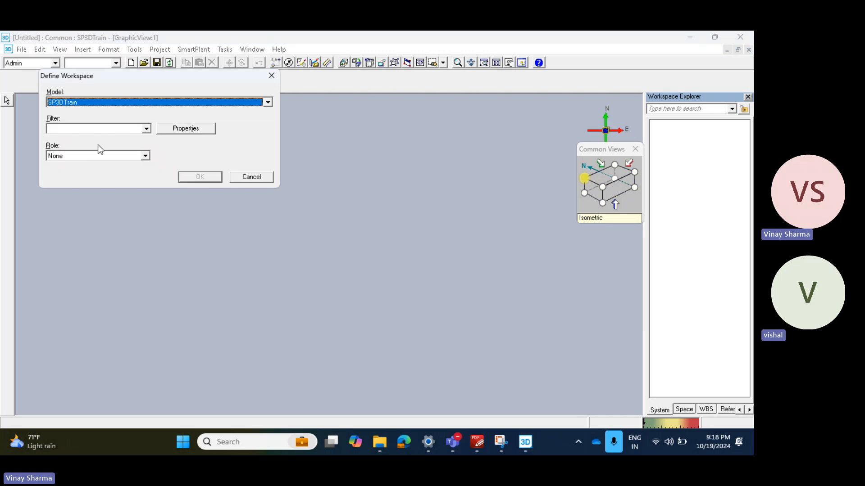
pyautogui.click(108, 128)
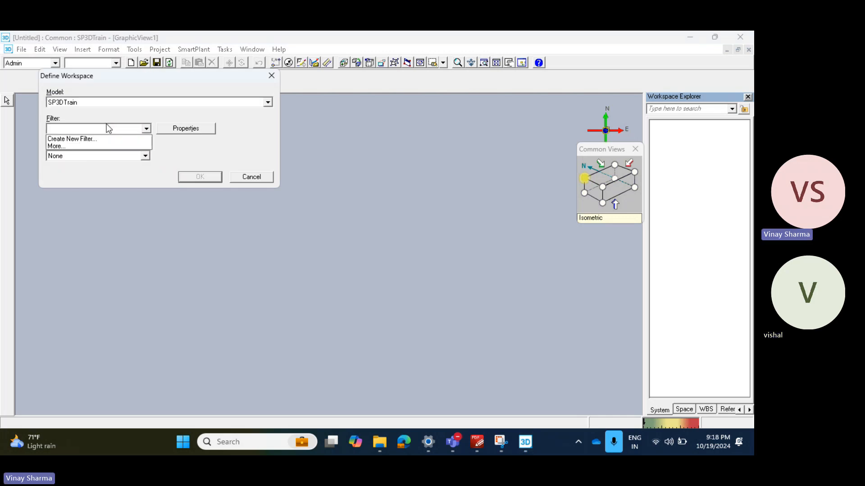
pyautogui.click(87, 146)
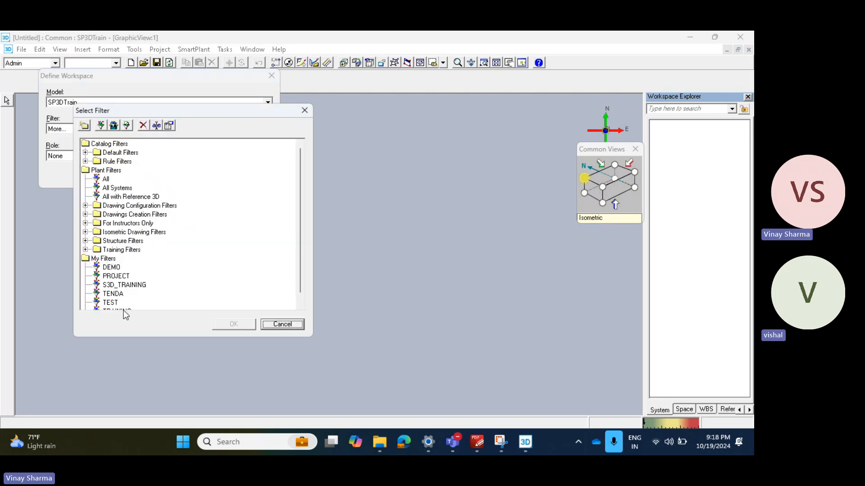
pyautogui.click(112, 268)
pyautogui.click(236, 325)
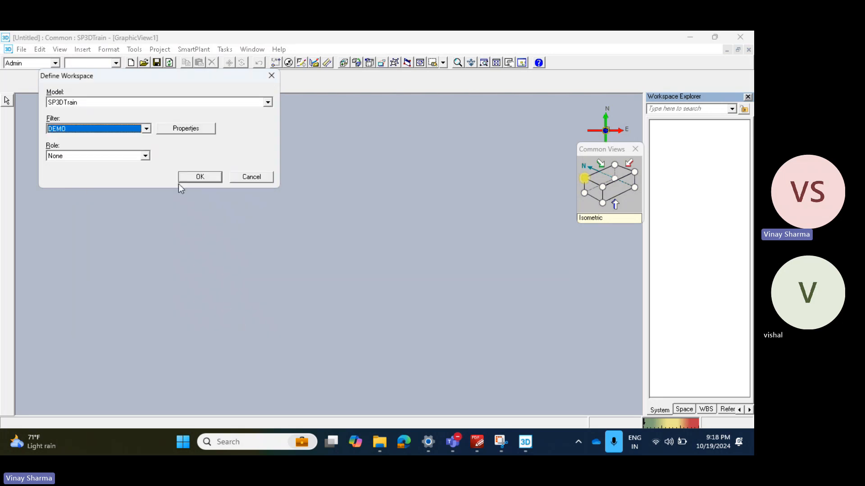
pyautogui.click(199, 177)
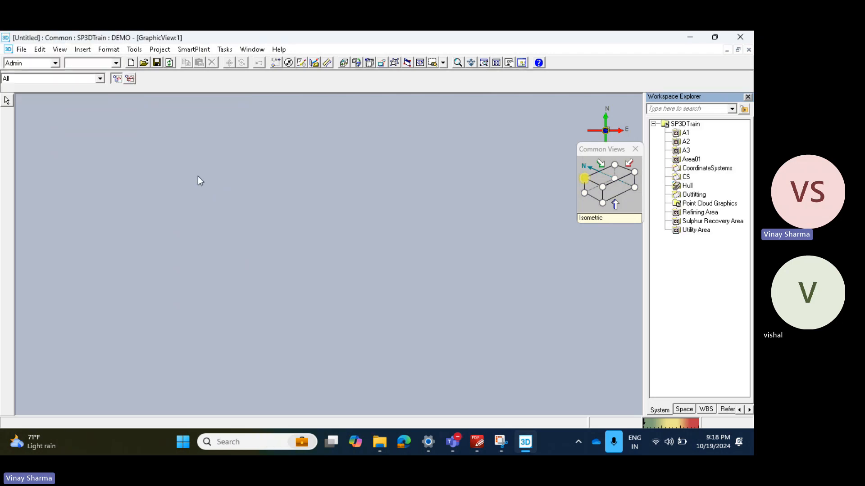
# Step: Create a new equipment system named EQP under the SP3DTrain root
pyautogui.click(686, 124)
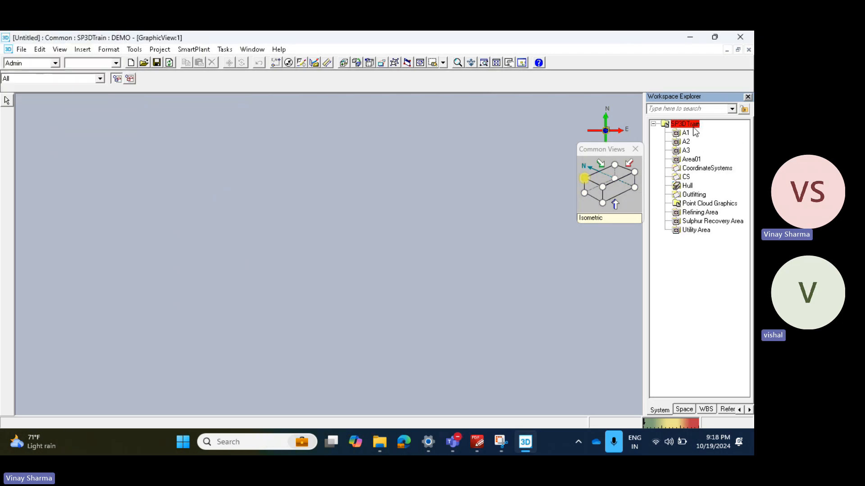
pyautogui.rightClick(688, 125)
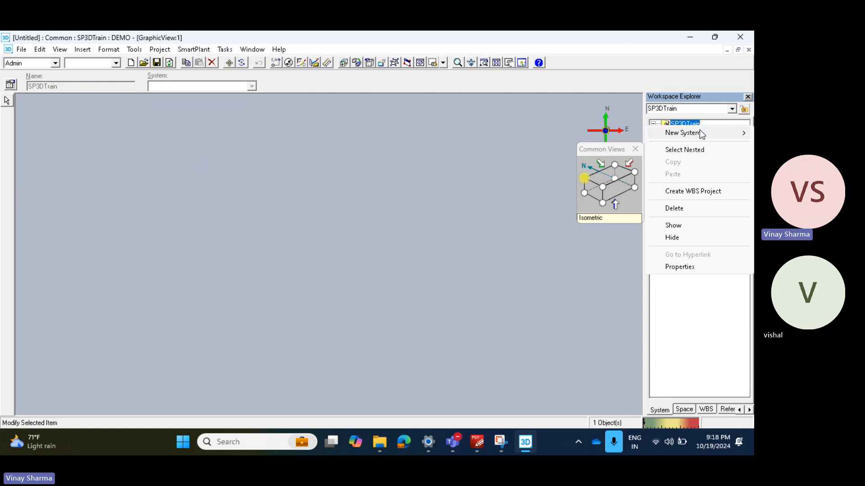
pyautogui.moveTo(689, 133)
pyautogui.click(520, 180)
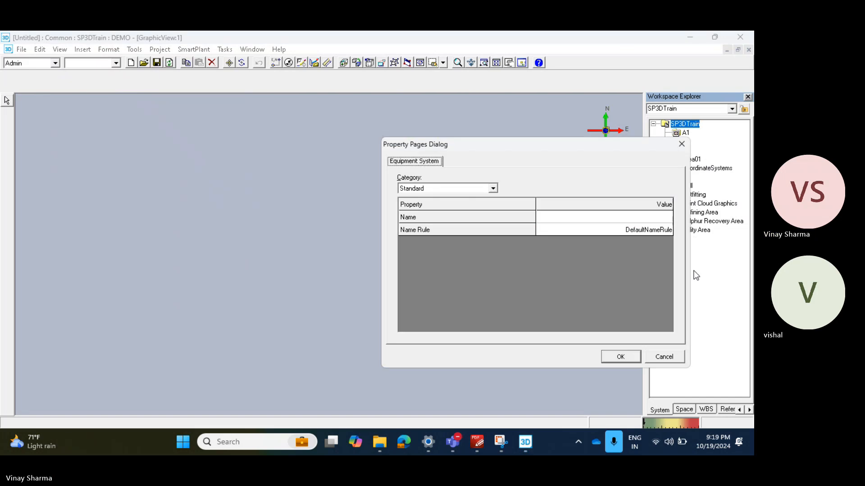
pyautogui.click(635, 218)
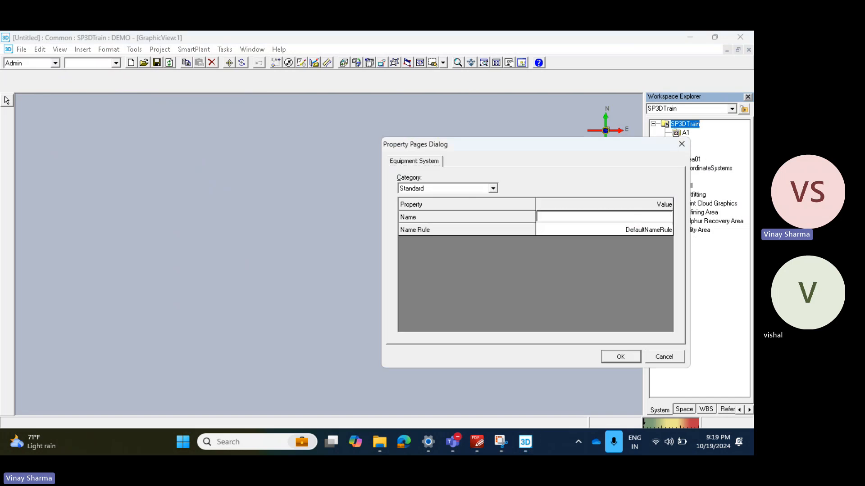
pyautogui.write('eq')
pyautogui.press('BackSpace')
pyautogui.press('BackSpace')
pyautogui.write('EQP')
pyautogui.click(621, 357)
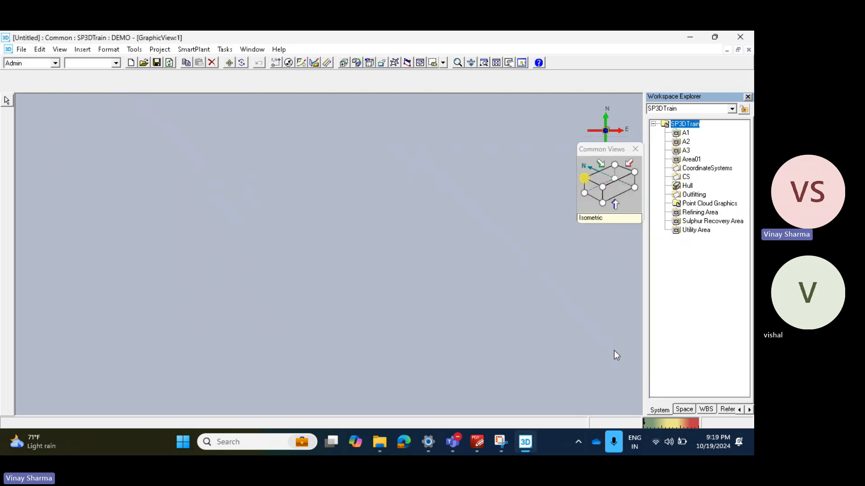
# Step: Switch to the Equipment and Furnishings task and set the distance unit readout to mm
pyautogui.click(223, 50)
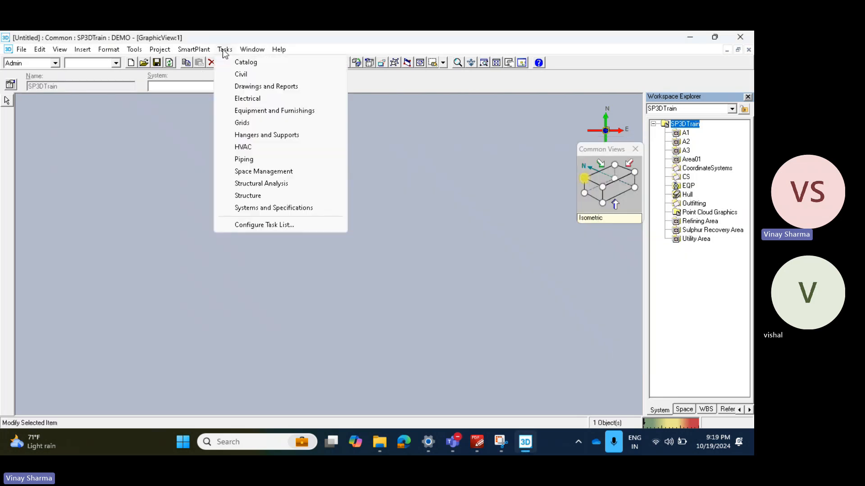
pyautogui.click(267, 113)
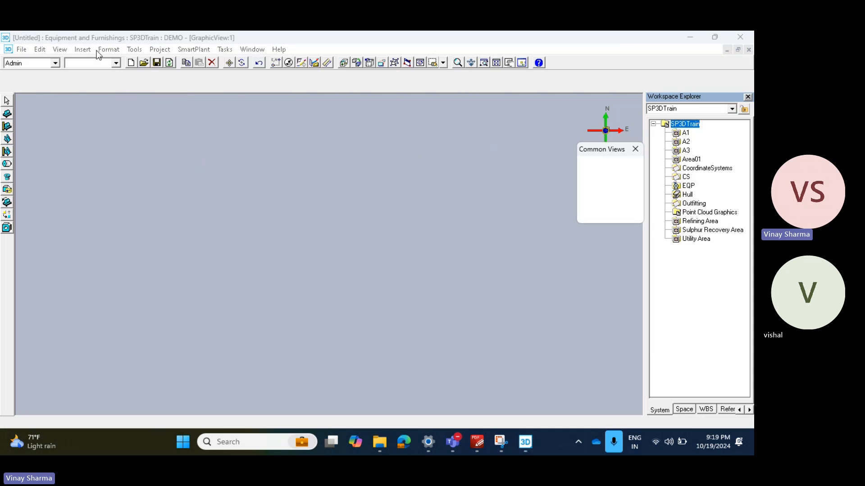
pyautogui.click(133, 49)
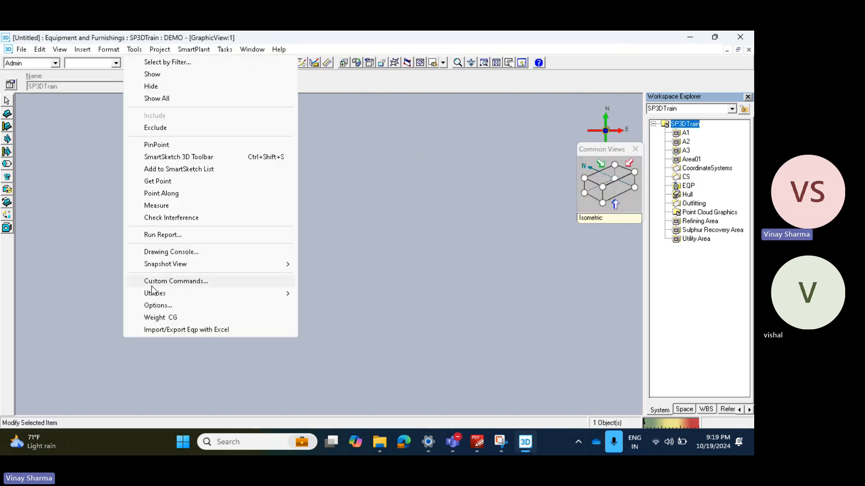
pyautogui.click(167, 308)
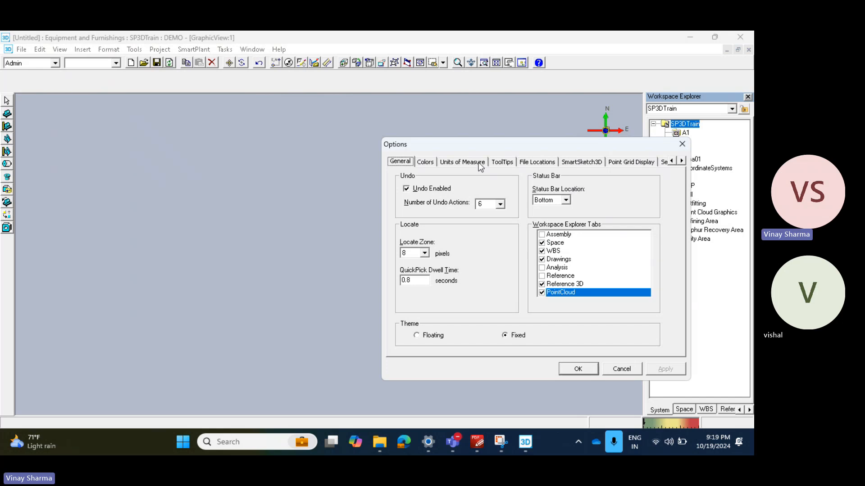
pyautogui.click(478, 164)
pyautogui.click(489, 202)
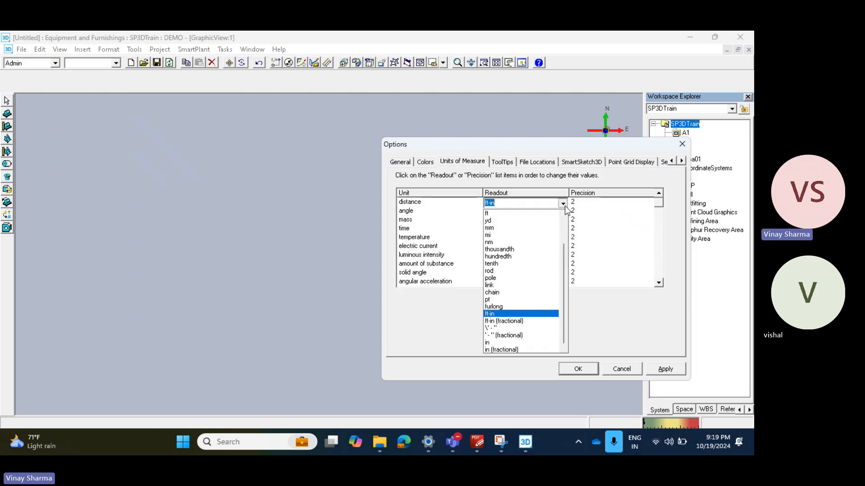
pyautogui.click(563, 204)
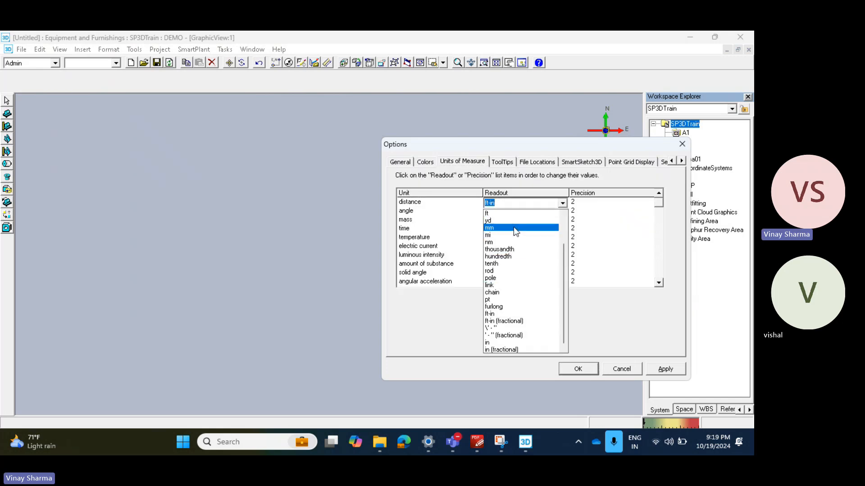
pyautogui.click(516, 228)
# Step: Set the mass readout to kg and the temperature readout to C, and apply the units of measure
pyautogui.click(518, 221)
pyautogui.click(562, 220)
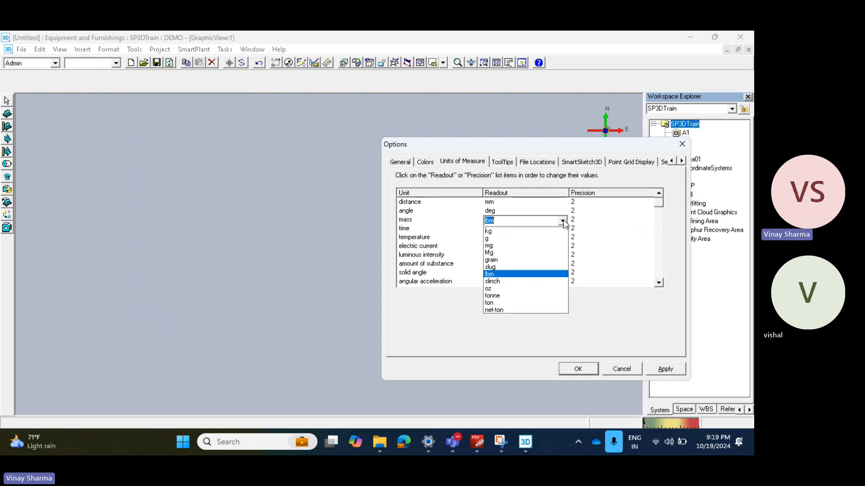
pyautogui.click(504, 231)
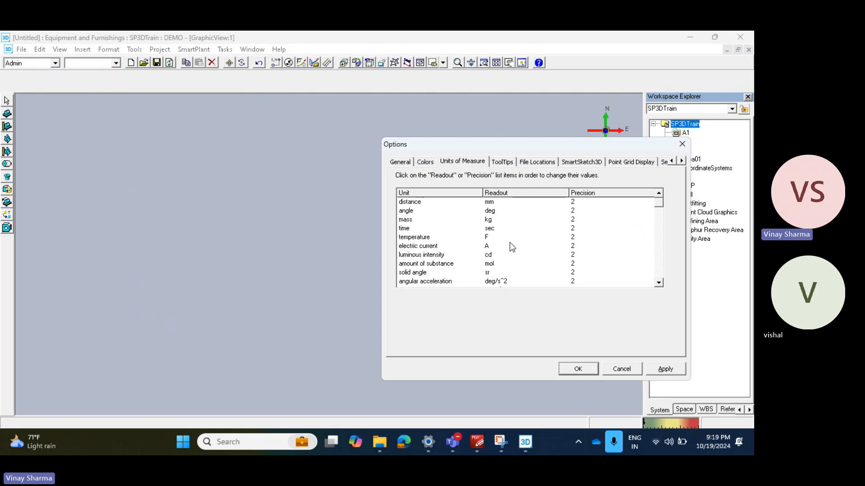
pyautogui.click(514, 237)
pyautogui.click(563, 238)
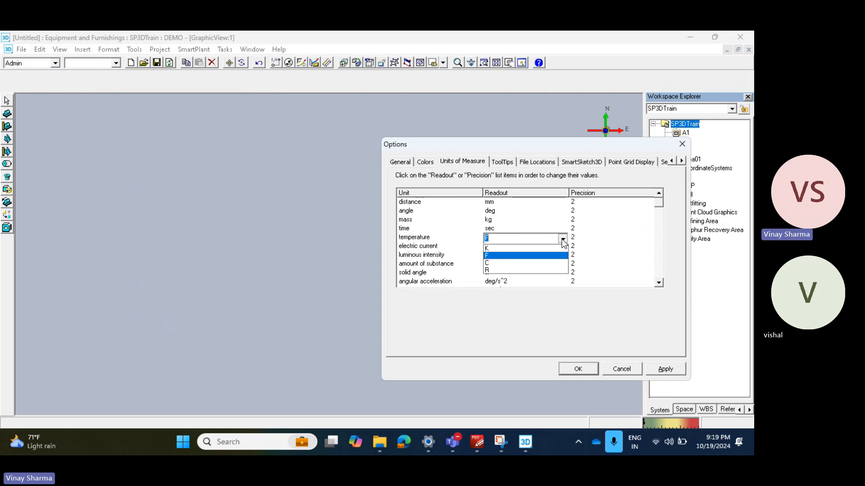
pyautogui.click(491, 264)
pyautogui.click(589, 368)
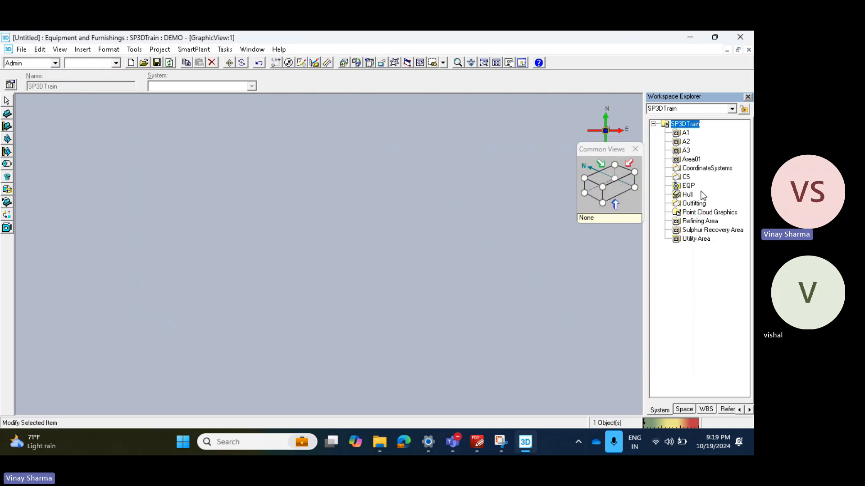
# Step: Start placing designed equipment in the EQP system, using the Mechanical rotating type Horizontal Rotating Equipment (E405)
pyautogui.click(689, 186)
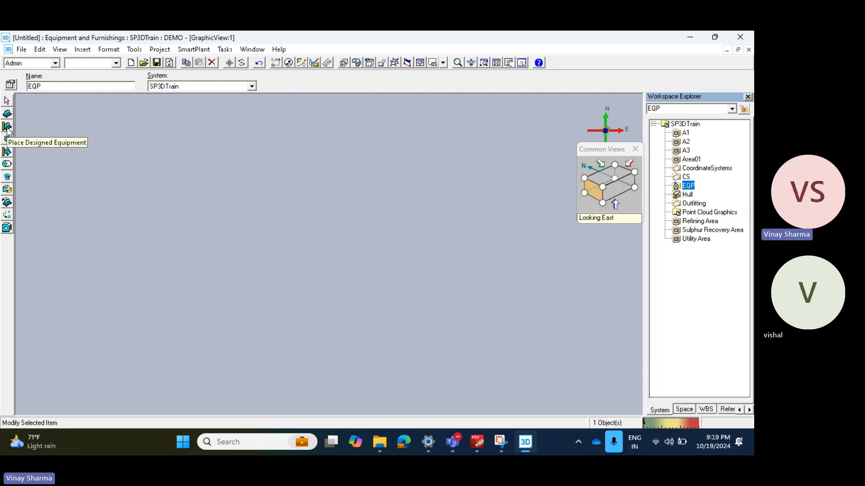
pyautogui.click(6, 127)
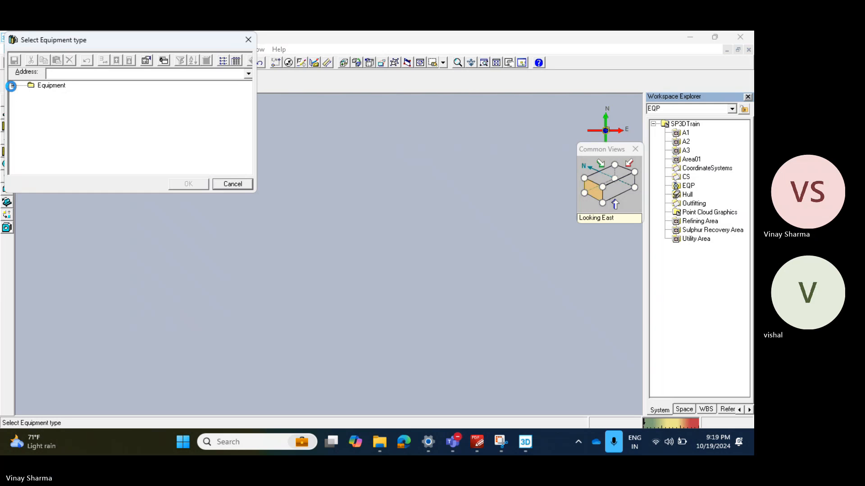
pyautogui.click(13, 86)
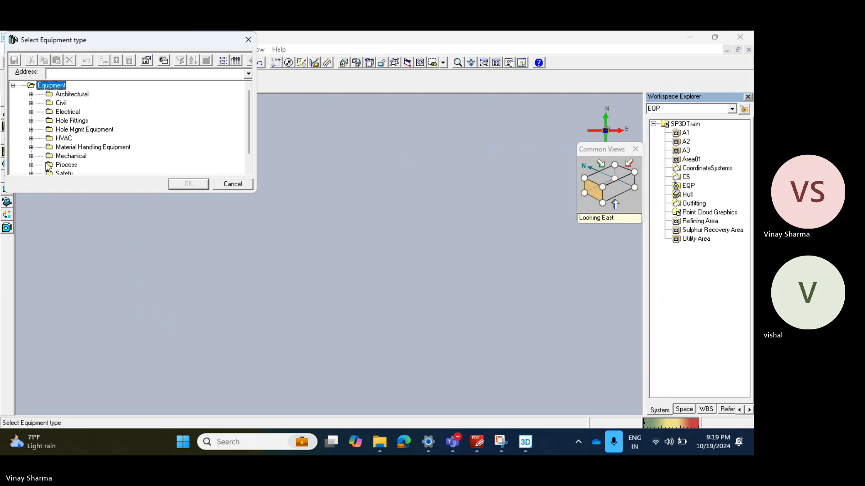
pyautogui.click(31, 156)
pyautogui.scroll(-2, 99, 156)
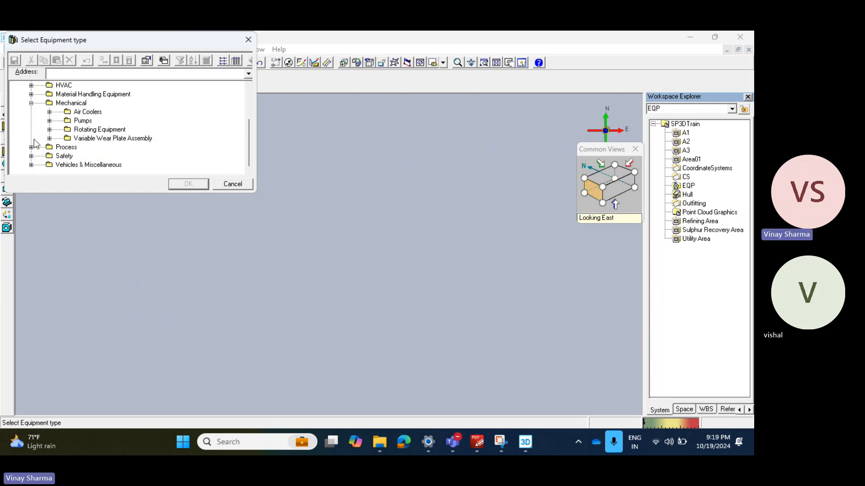
pyautogui.click(49, 130)
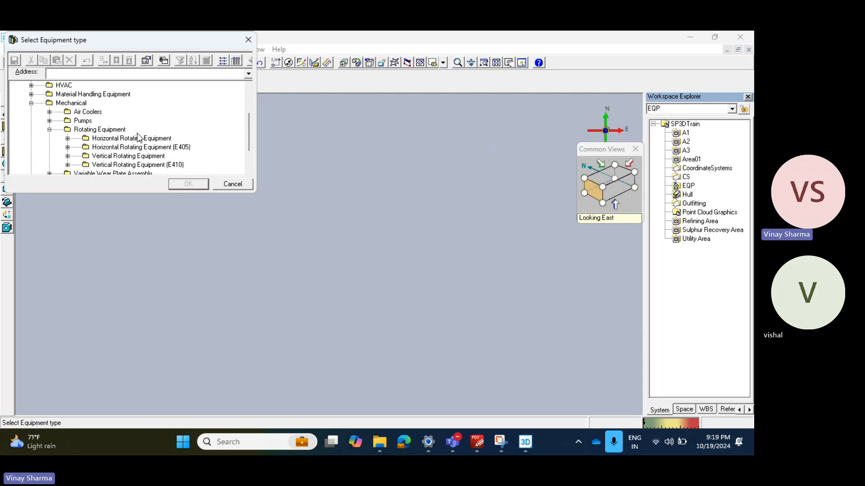
pyautogui.scroll(-2, 49, 142)
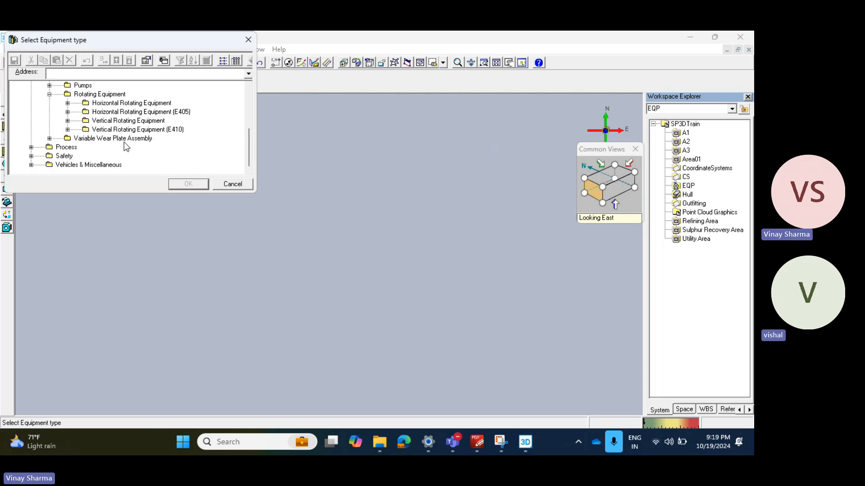
pyautogui.click(177, 112)
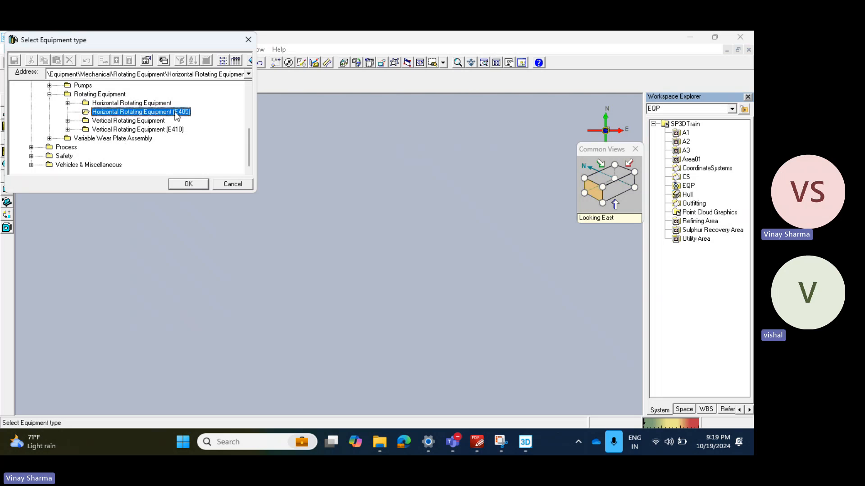
pyautogui.click(197, 184)
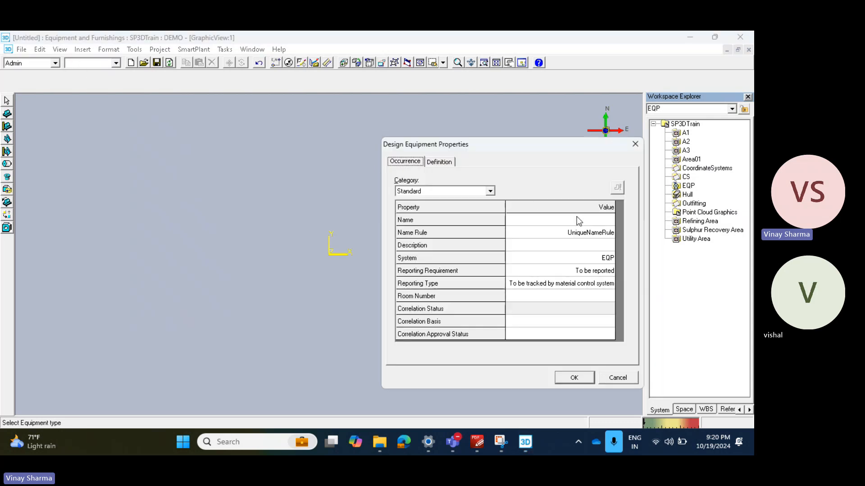
# Step: Name the new designed equipment VHVHVHJ and accept its properties
pyautogui.click(579, 220)
pyautogui.write('VHVHVHJ')
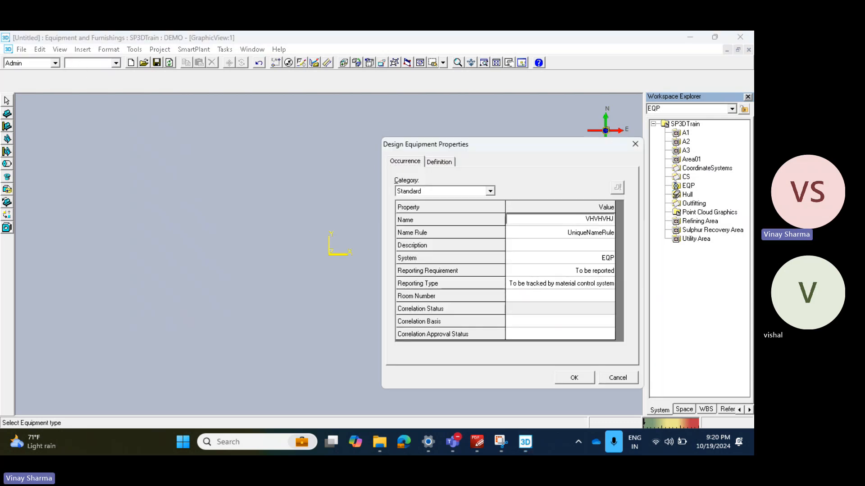
pyautogui.click(590, 377)
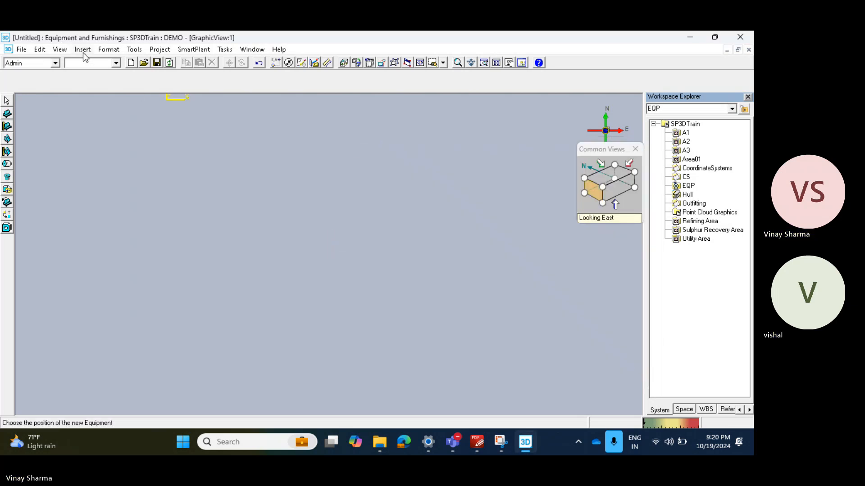
# Step: Place the equipment with PinPoint at the global origin, with East, North and Elevation all 0 mm
pyautogui.click(134, 50)
pyautogui.click(159, 147)
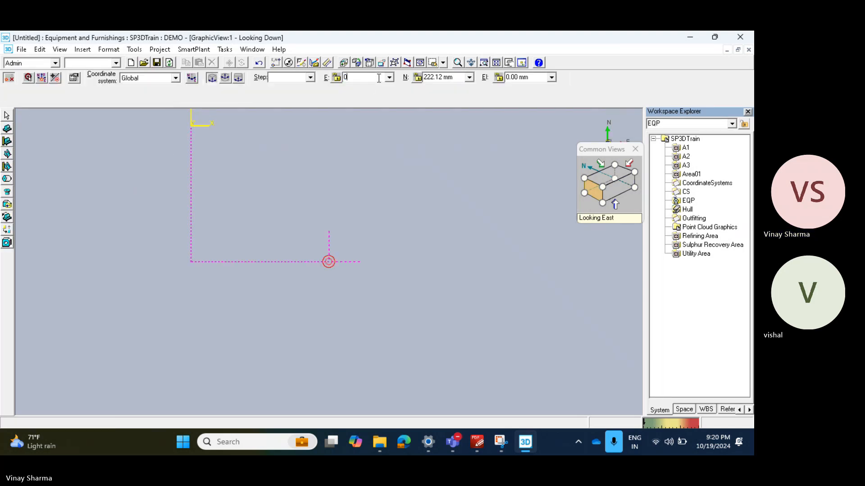
pyautogui.press('Tab')
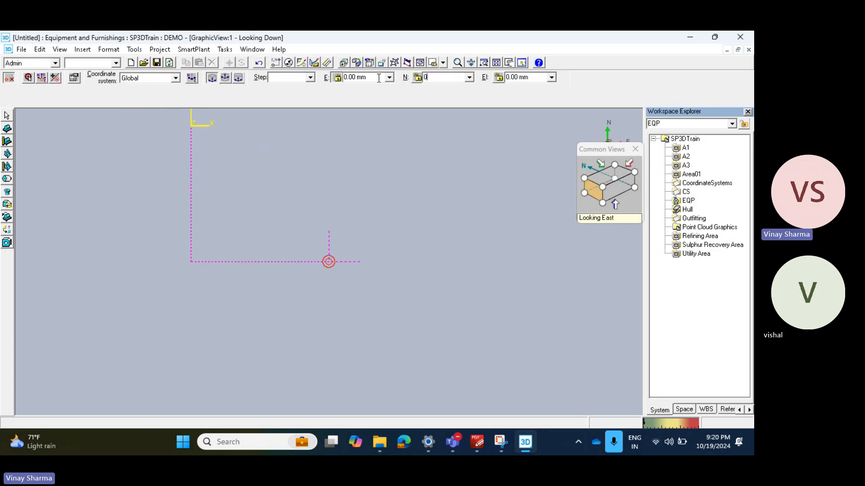
pyautogui.press('Tab')
pyautogui.write('0')
pyautogui.press('Return')
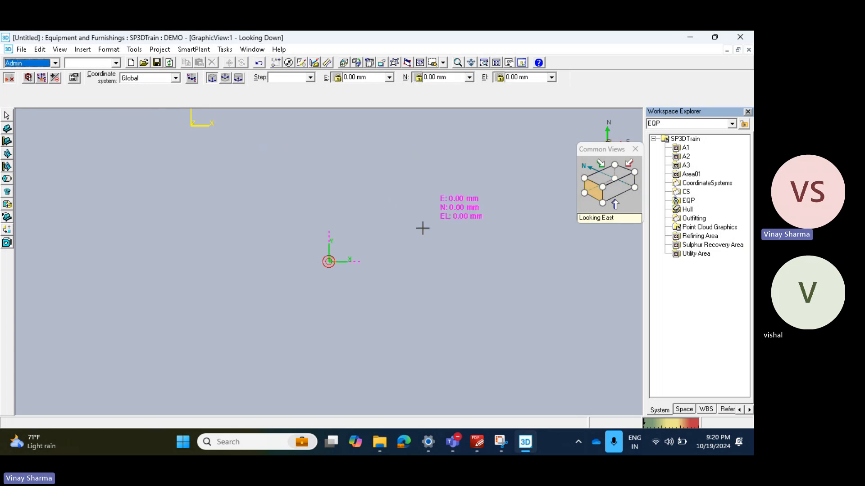
# Step: Add a cylinder shape to the VHVHVHJ equipment with A set to 25 mm and B set to 570 mm
pyautogui.click(602, 188)
pyautogui.scroll(4, 328, 256)
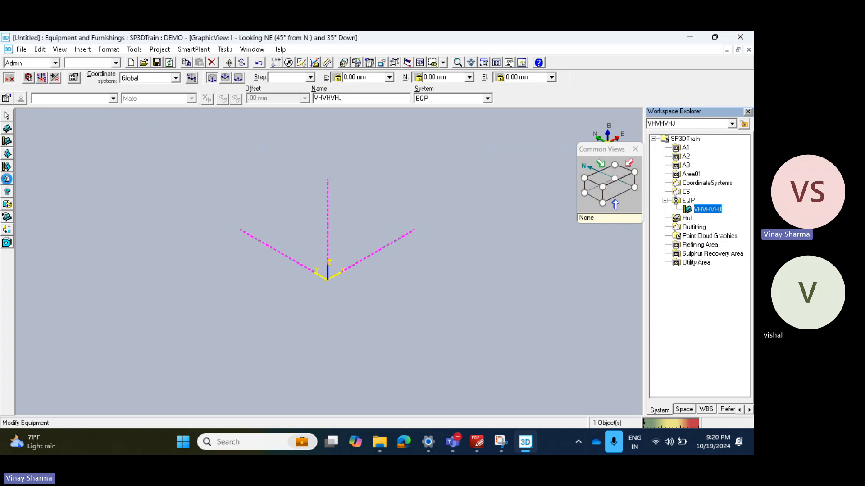
pyautogui.click(6, 179)
pyautogui.click(18, 194)
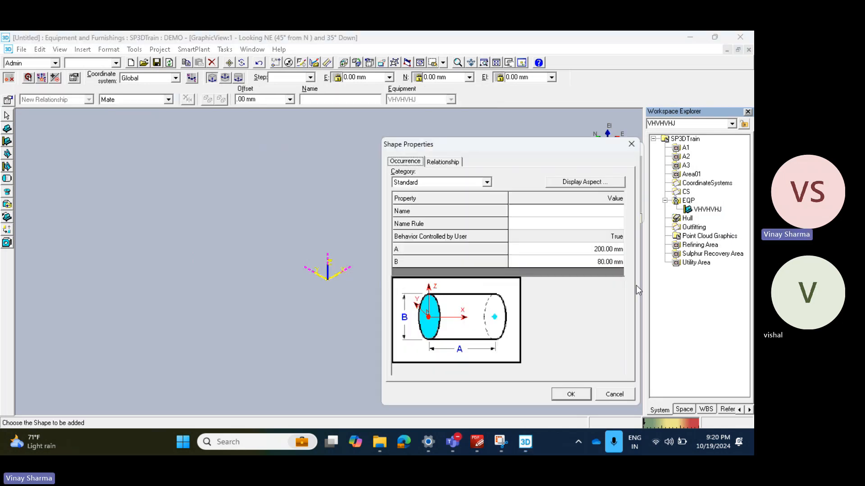
pyautogui.click(608, 251)
pyautogui.write('25')
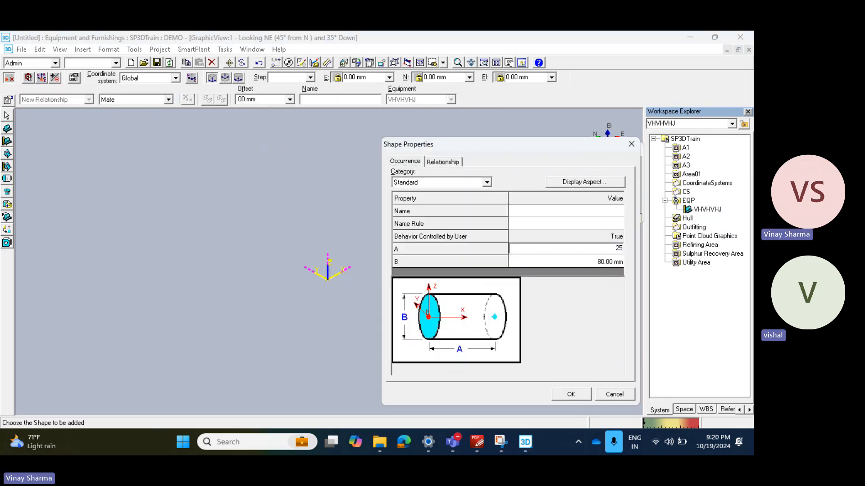
pyautogui.press('Tab')
pyautogui.write('570')
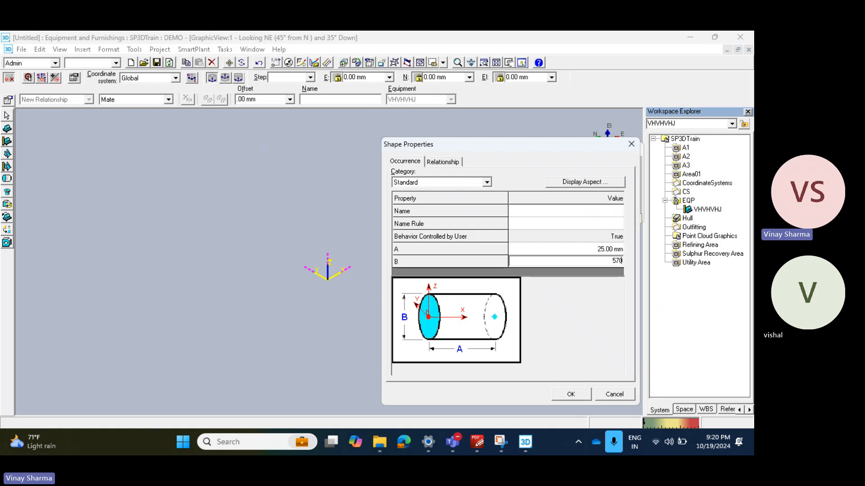
pyautogui.click(571, 394)
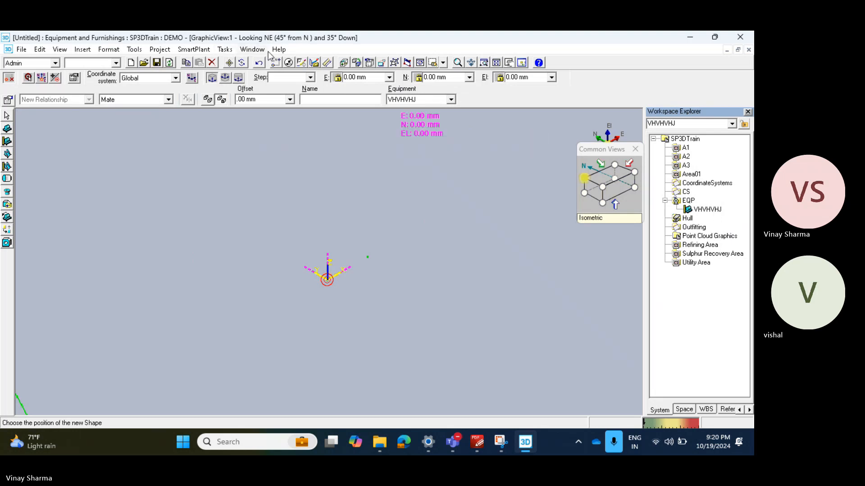
# Step: Place the cylinder at East, North and Elevation 0 mm and rotate it so its axis points north
pyautogui.click(362, 258)
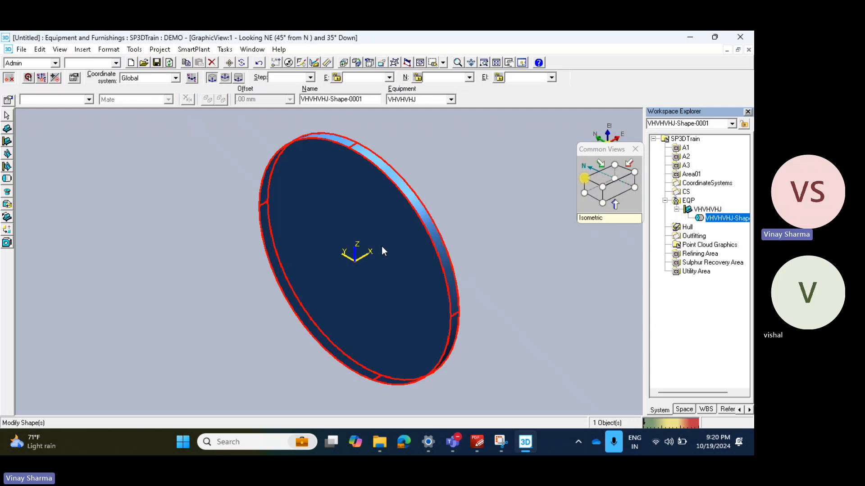
pyautogui.press('Right')
pyautogui.press('Right')
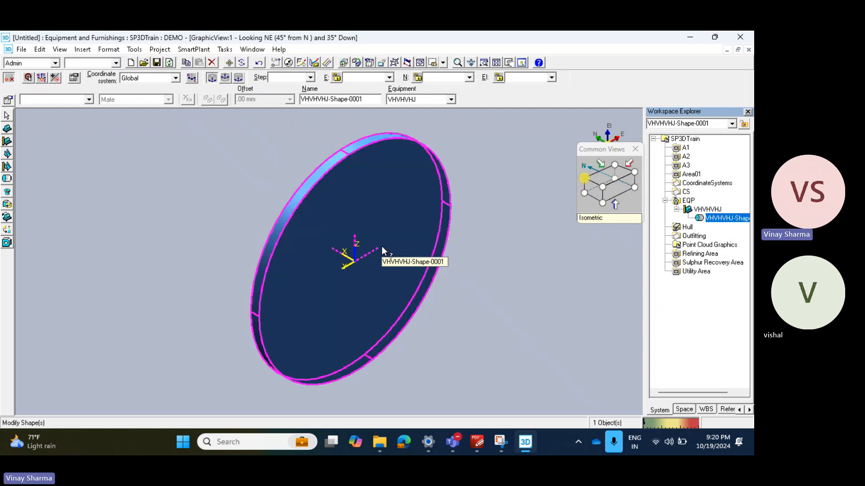
pyautogui.click(514, 276)
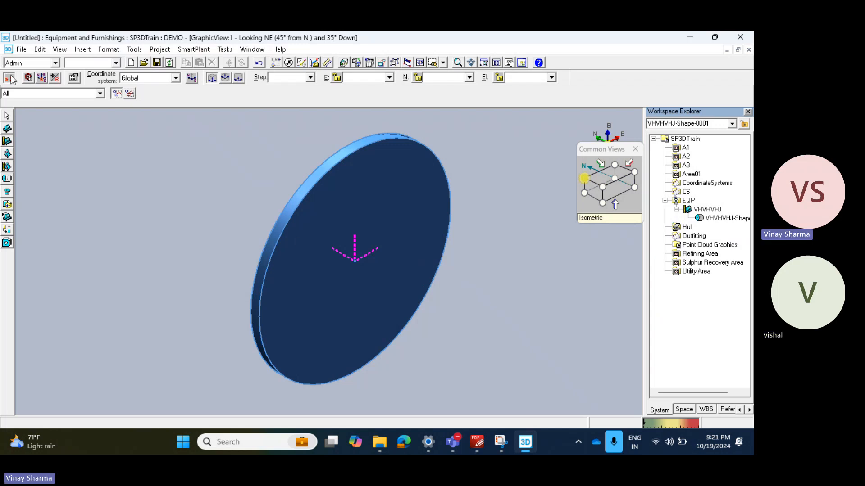
# Step: Reposition the PinPoint target at the equipment's origin point, with East, North and Elevation all 0 mm
pyautogui.click(28, 79)
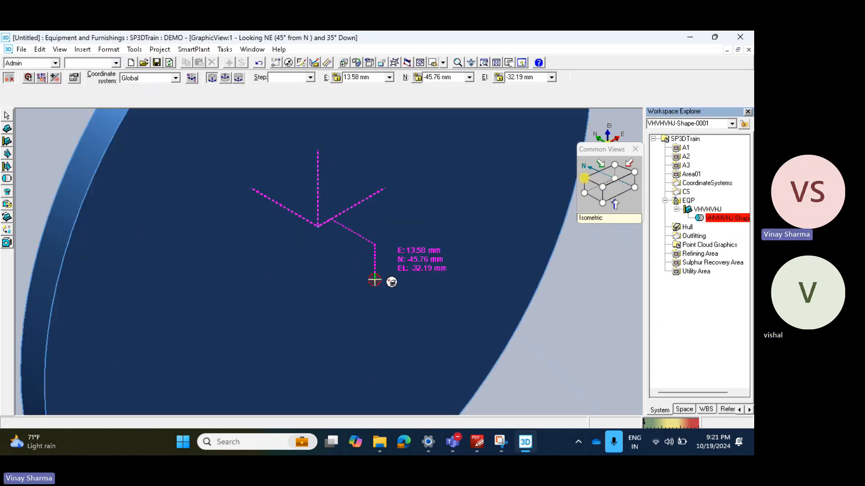
pyautogui.scroll(3, 374, 252)
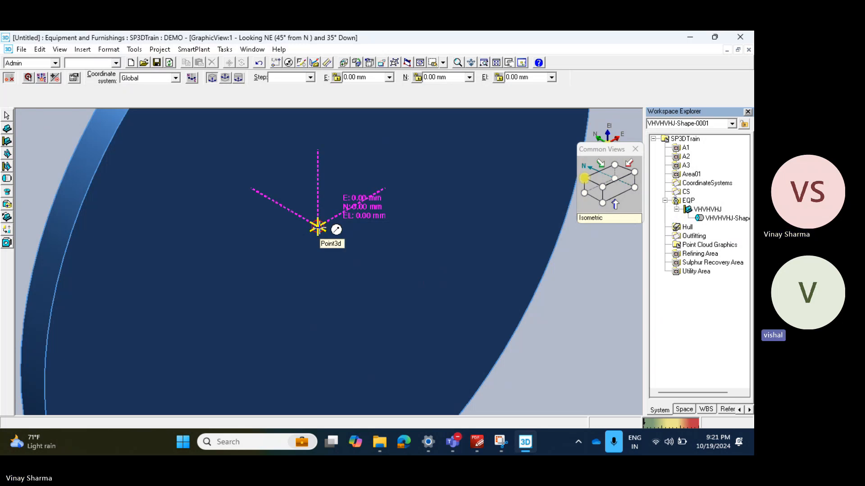
pyautogui.click(317, 227)
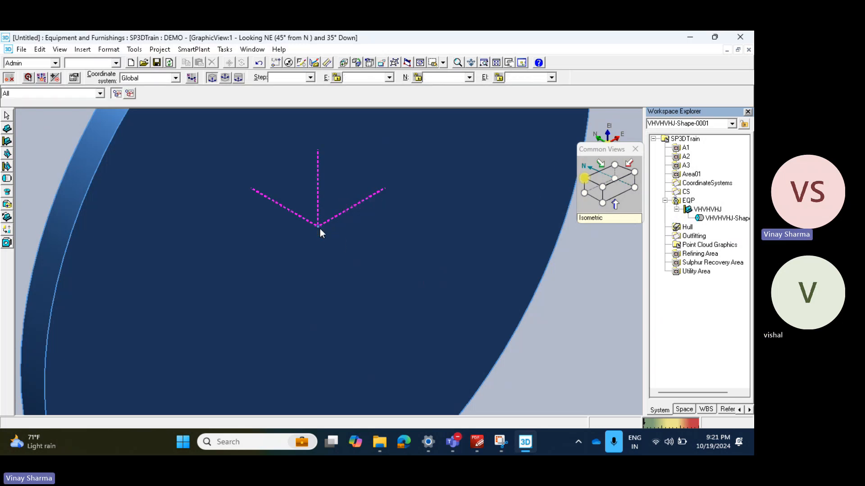
# Step: Start adding a second cylinder to the same equipment, keeping A at 25 mm and B at 570 mm
pyautogui.click(7, 179)
pyautogui.scroll(-5, 295, 255)
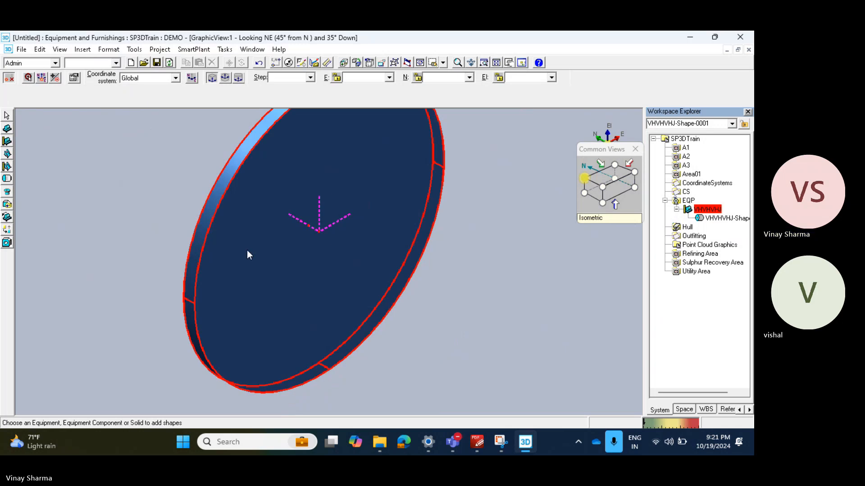
pyautogui.click(251, 257)
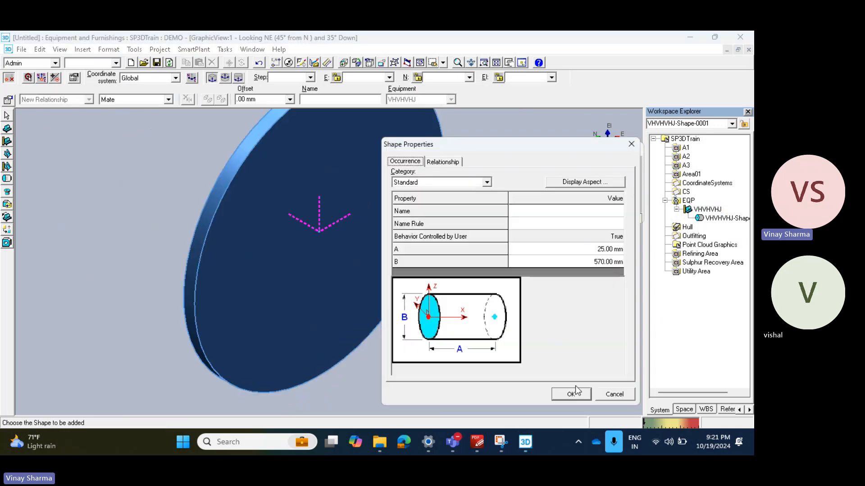
pyautogui.click(571, 394)
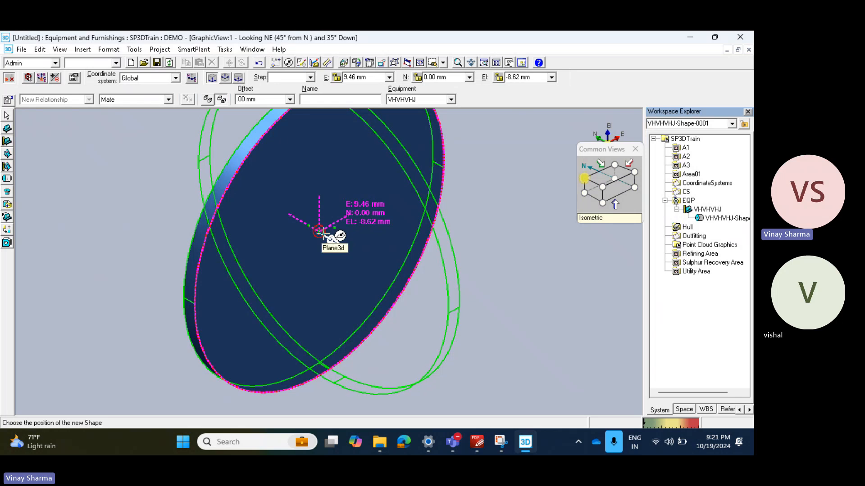
# Step: Place the second cylinder at East 0, North 28 and Elevation 0 mm, and rotate it so its axis points south
pyautogui.scroll(-3, 344, 249)
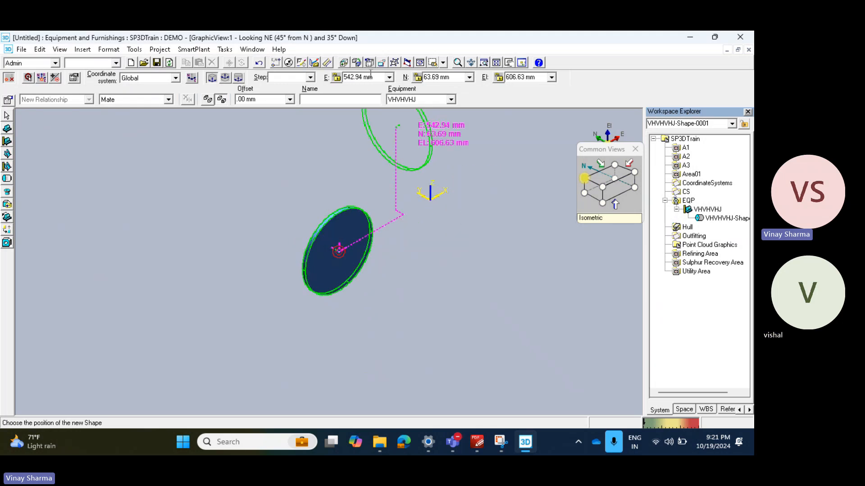
pyautogui.click(382, 78)
pyautogui.press('Tab')
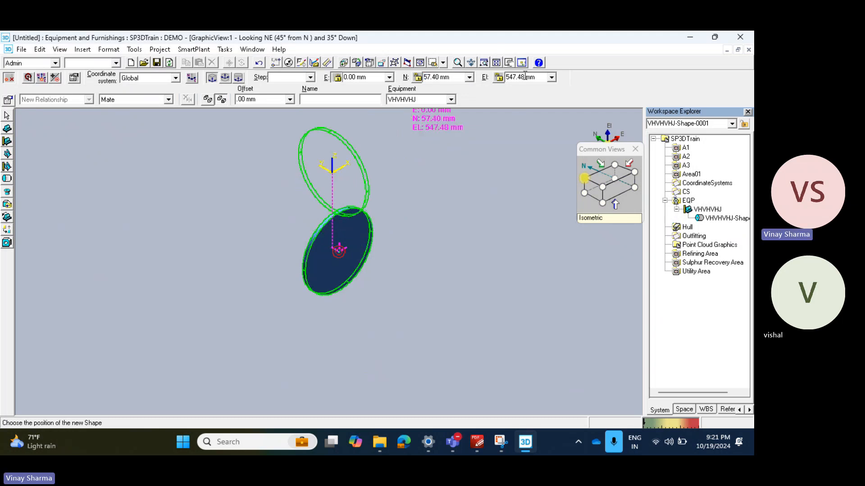
pyautogui.press('Return')
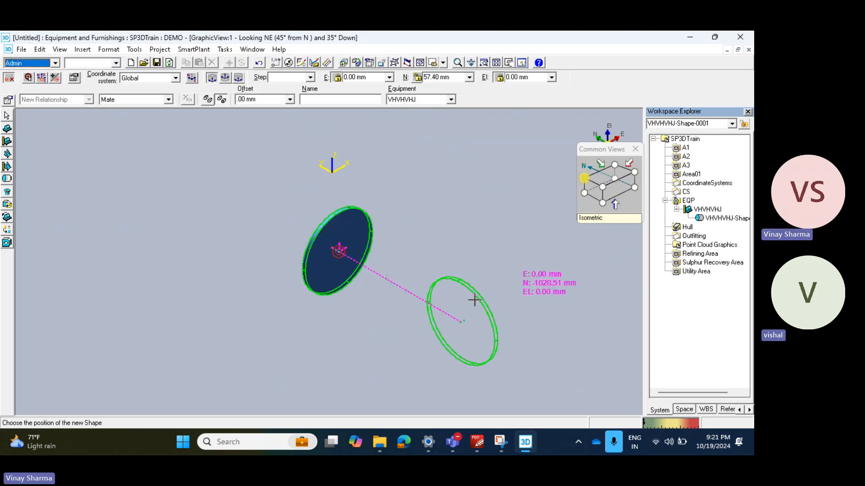
pyautogui.scroll(2, 277, 232)
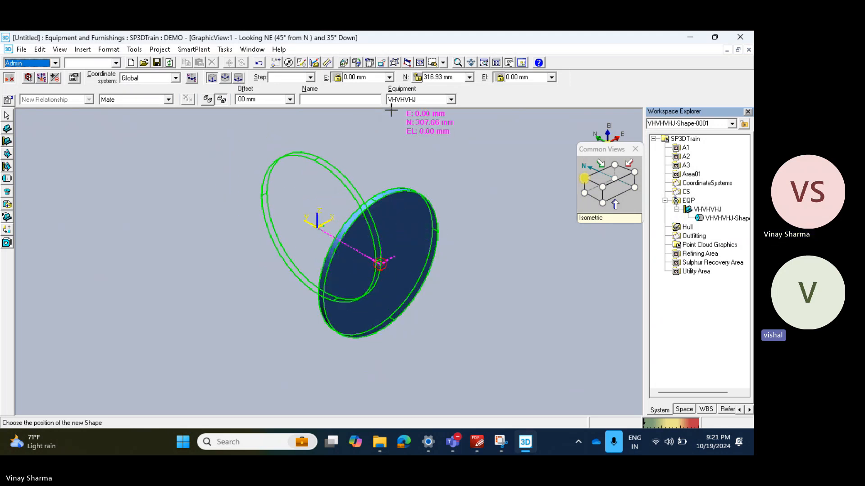
pyautogui.click(456, 78)
pyautogui.write('28')
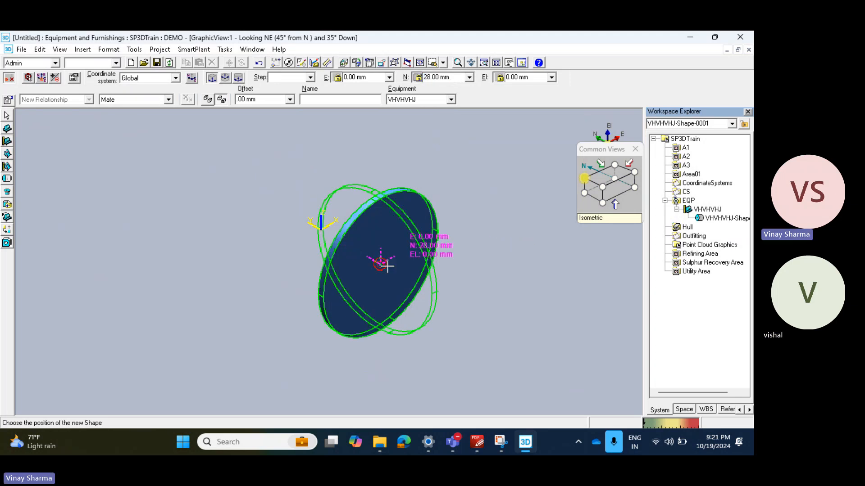
pyautogui.click(512, 265)
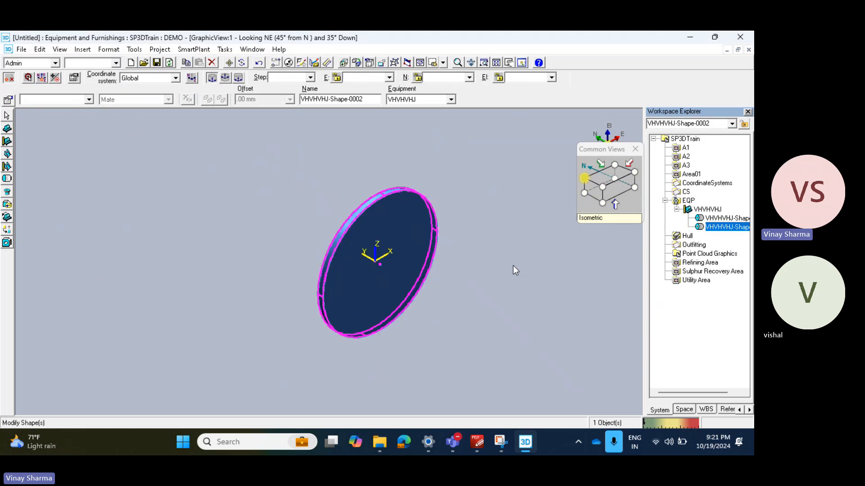
pyautogui.scroll(5, 356, 259)
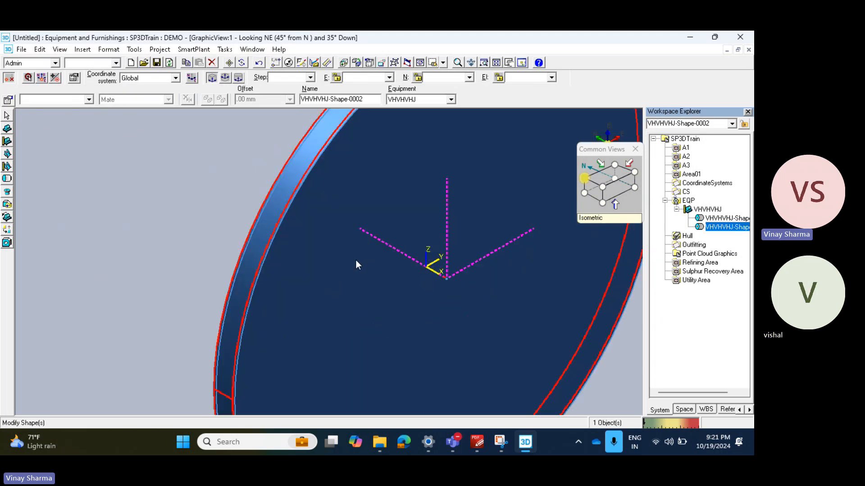
pyautogui.moveTo(301, 257); pyautogui.dragTo(285, 314, button='middle')
pyautogui.scroll(-5, 293, 277)
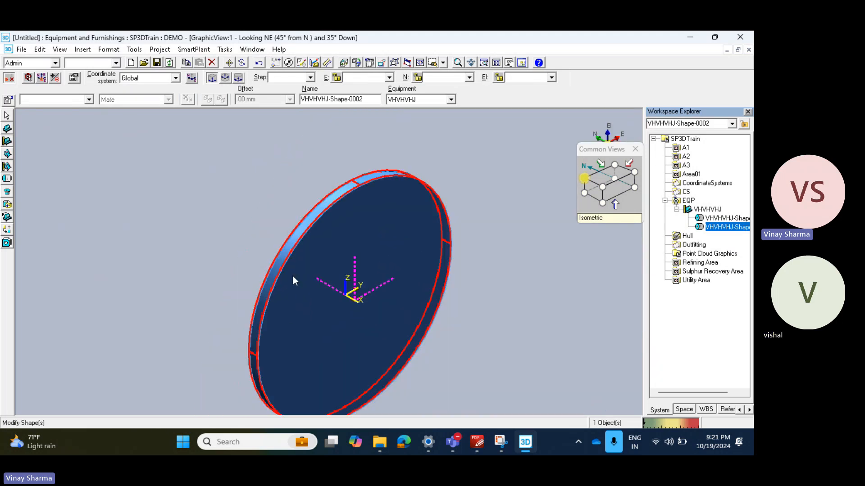
# Step: Inspect the two discs looking east and set the second cylinder's North position to 53 mm
pyautogui.click(613, 198)
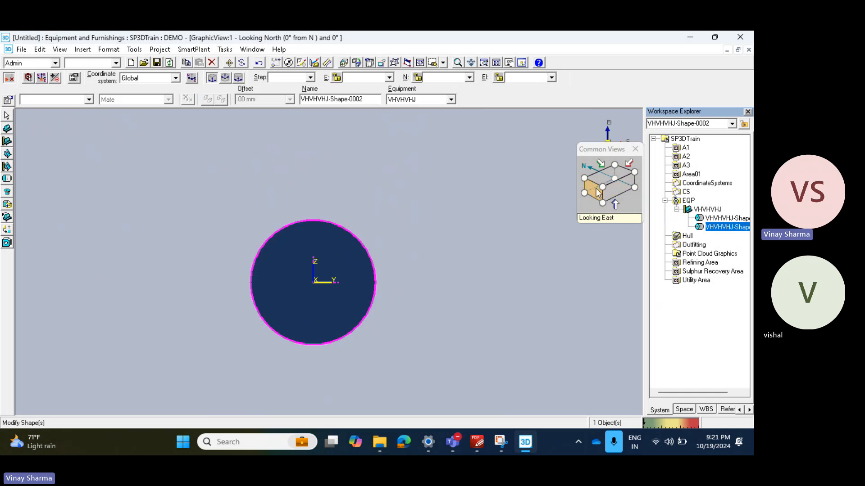
pyautogui.click(597, 193)
pyautogui.scroll(3, 323, 239)
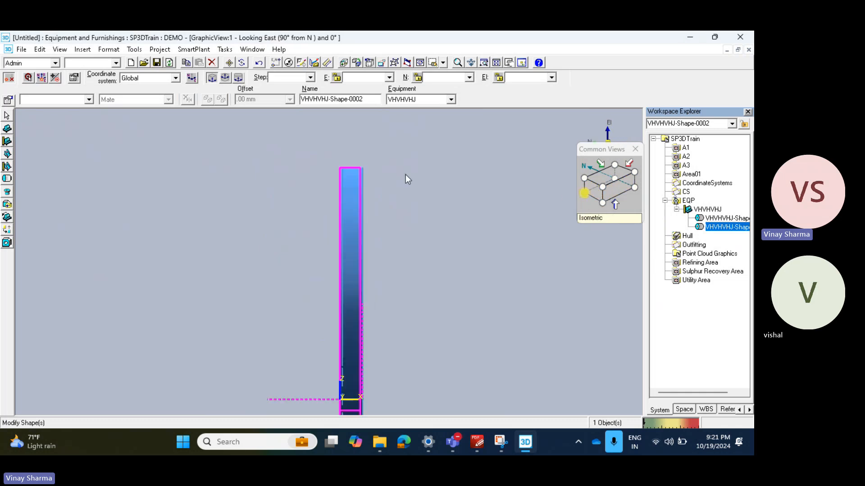
pyautogui.scroll(4, 218, 181)
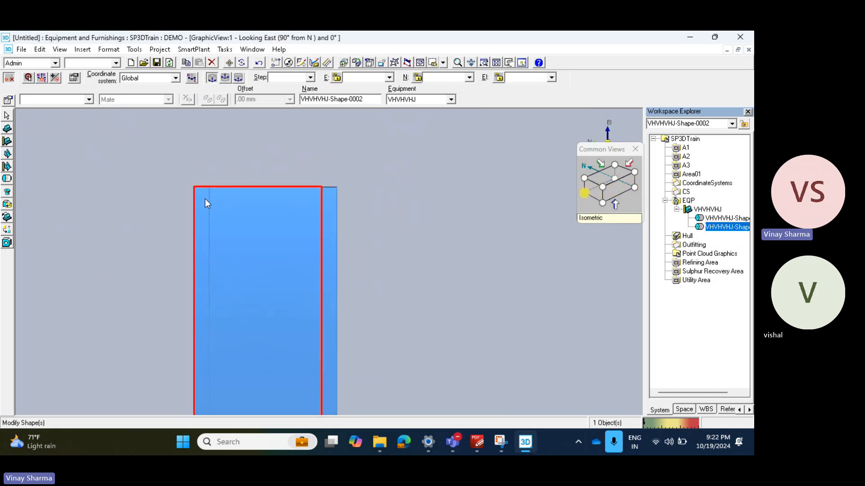
pyautogui.click(9, 100)
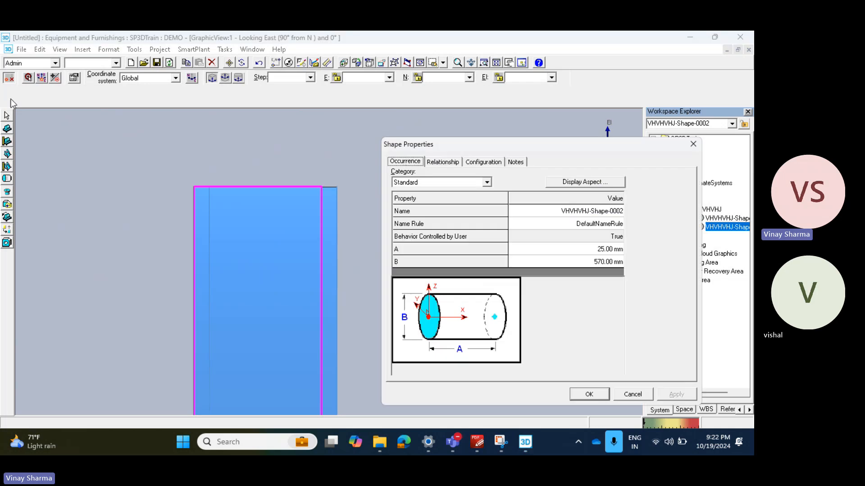
pyautogui.click(486, 182)
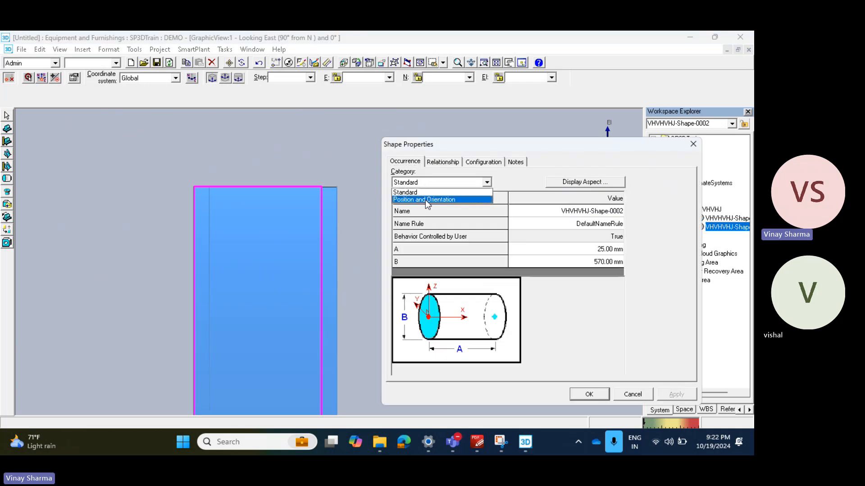
pyautogui.click(425, 201)
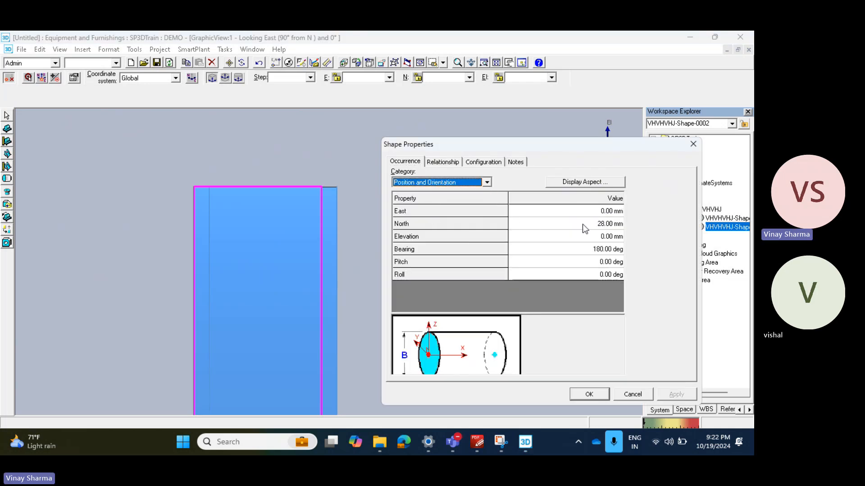
pyautogui.click(611, 224)
pyautogui.write('5')
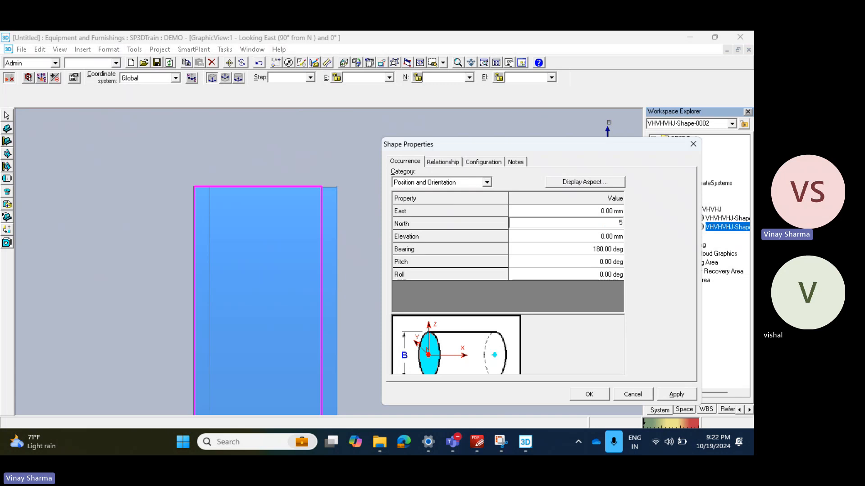
pyautogui.write('3')
pyautogui.press('Tab')
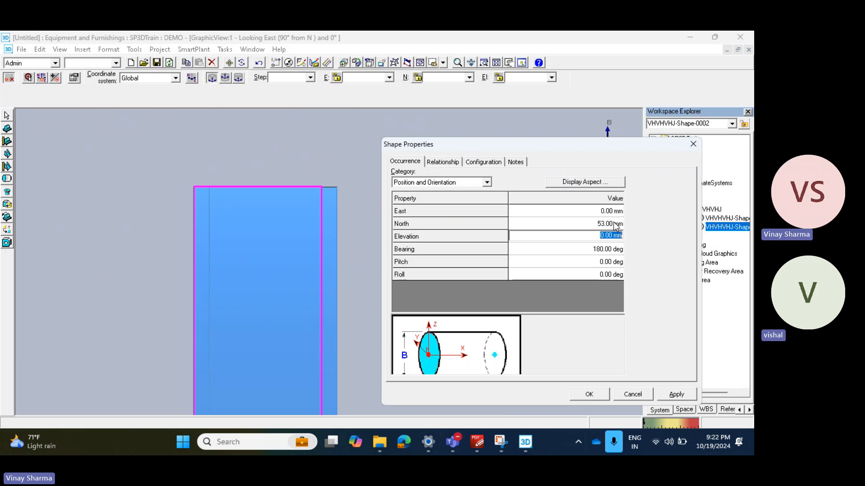
pyautogui.click(678, 394)
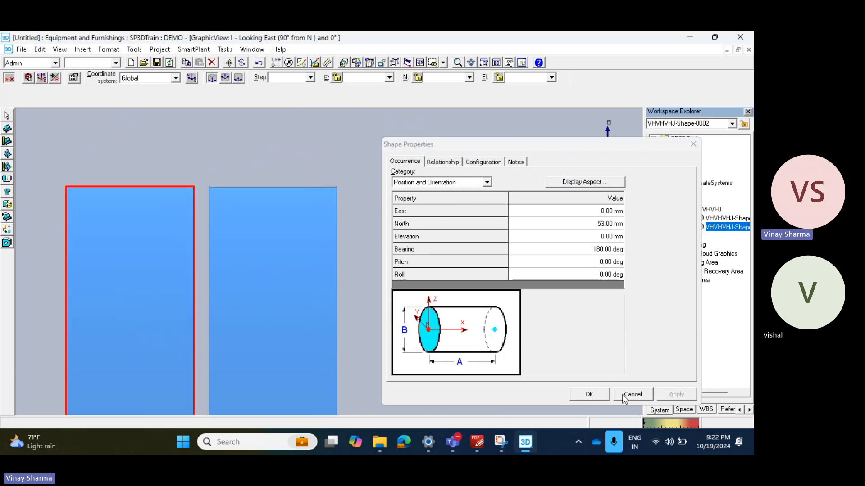
pyautogui.click(593, 394)
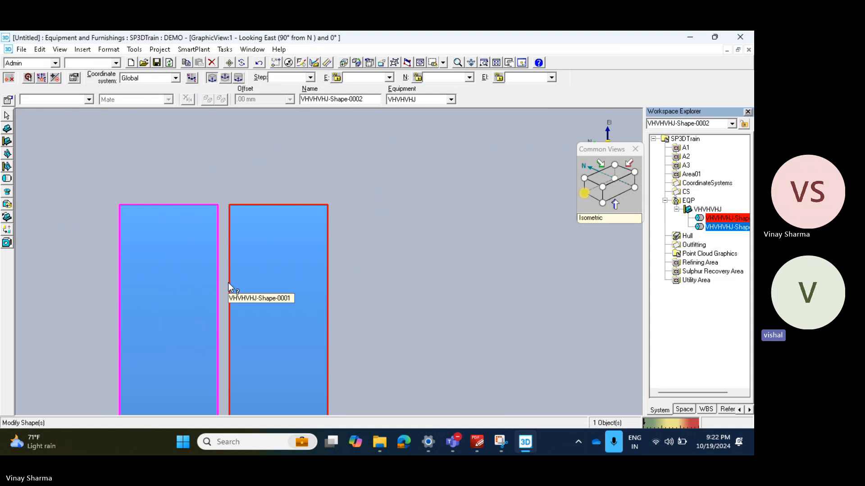
# Step: Start repositioning the PinPoint target toward the outer face of the second disc, viewing the discs looking southeast and 35° down
pyautogui.click(604, 186)
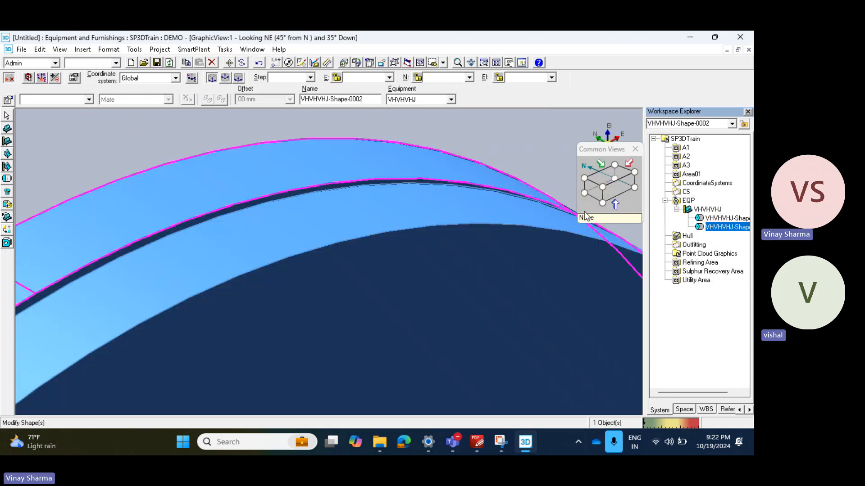
pyautogui.scroll(-5, 476, 271)
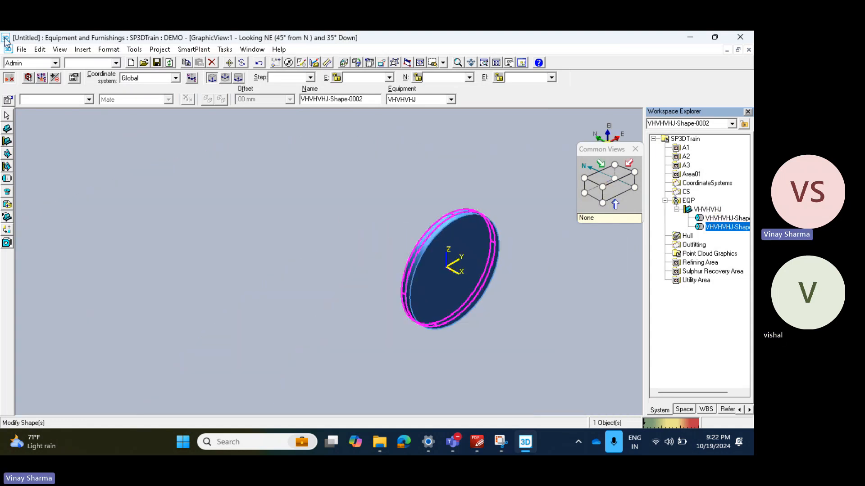
pyautogui.click(28, 77)
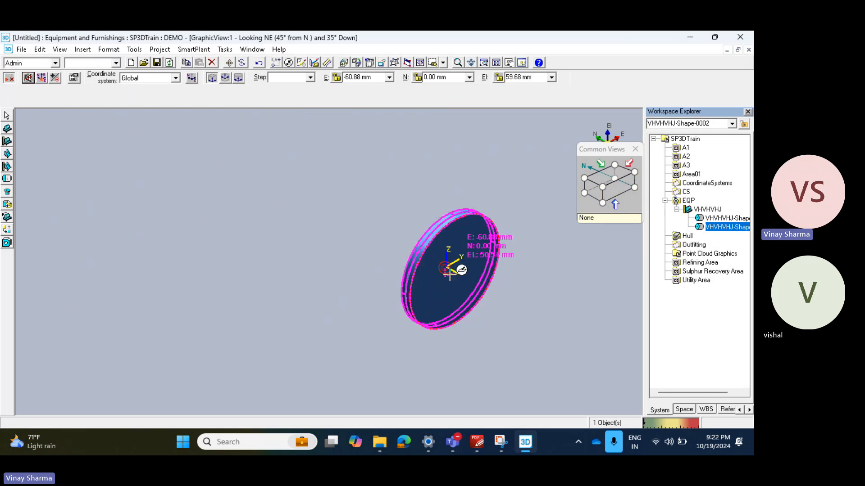
pyautogui.scroll(1, 483, 291)
pyautogui.scroll(2, 484, 291)
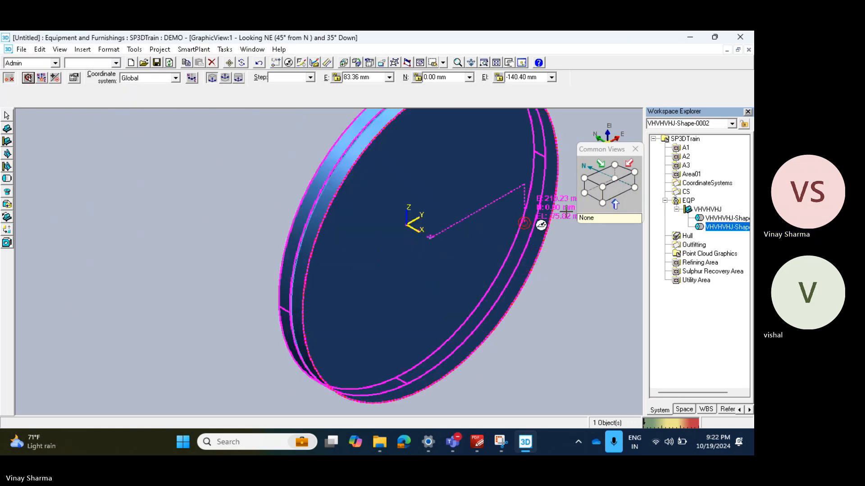
pyautogui.click(602, 204)
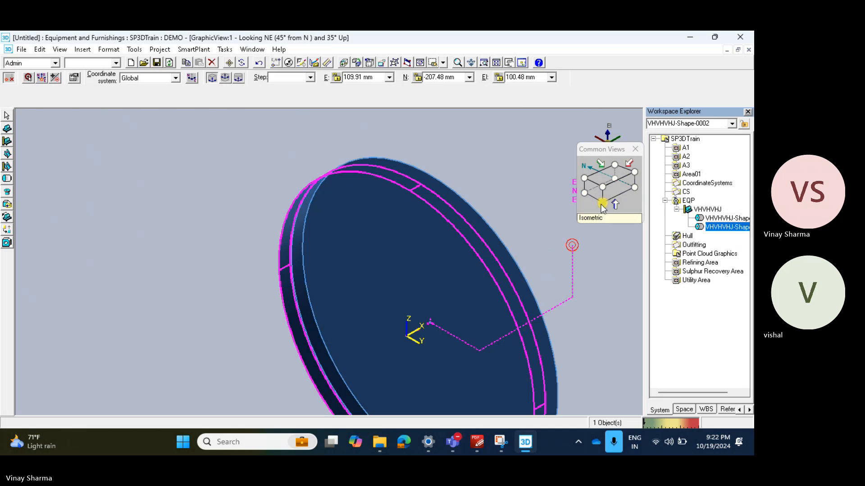
pyautogui.click(586, 186)
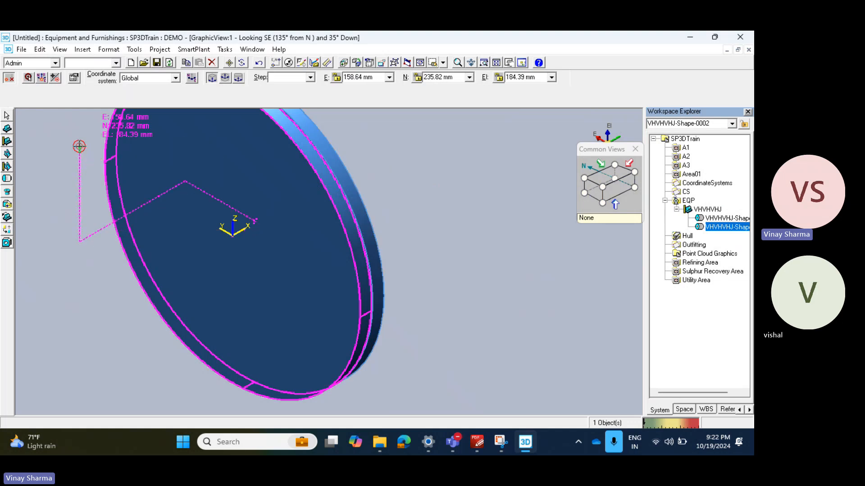
# Step: Switch to the PDF drawing in PDF-XChange Editor and check the vessel's overall length, end cap depth and shell diameter
pyautogui.click(482, 446)
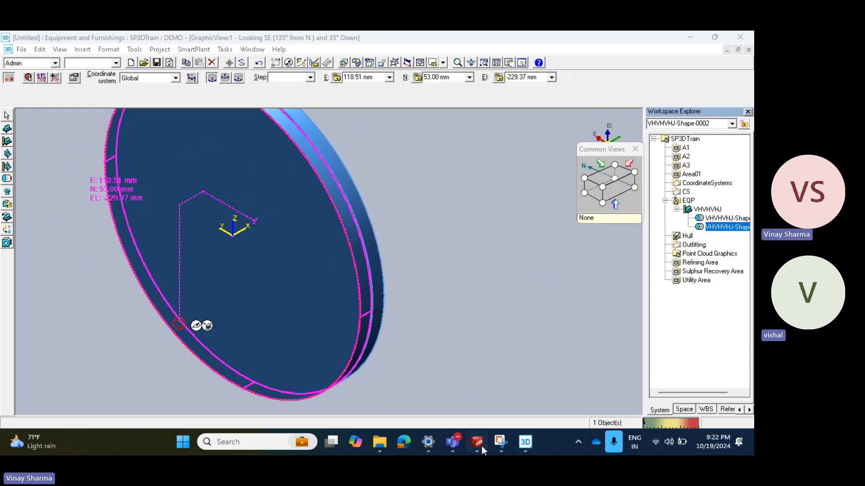
pyautogui.keyDown('ctrl'); pyautogui.scroll(-6, 429, 256); pyautogui.keyUp('ctrl')
pyautogui.keyDown('ctrl'); pyautogui.scroll(8, 530, 256); pyautogui.keyUp('ctrl')
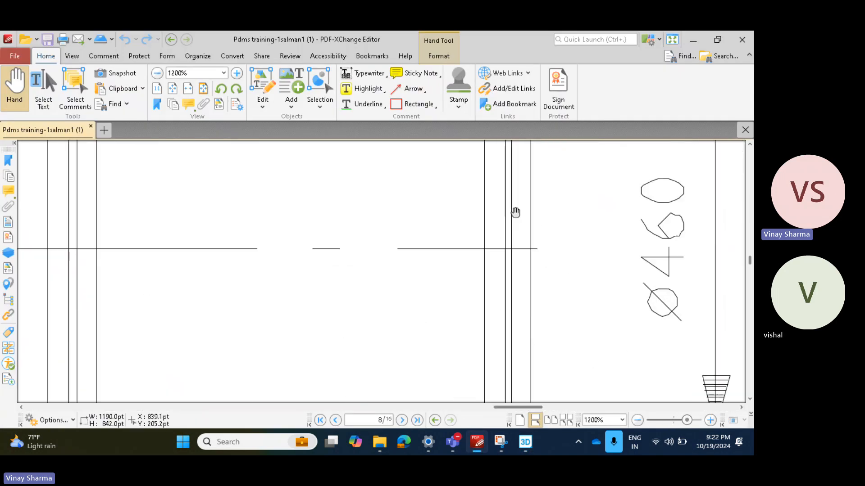
pyautogui.keyDown('ctrl'); pyautogui.scroll(-8, 515, 212); pyautogui.keyUp('ctrl')
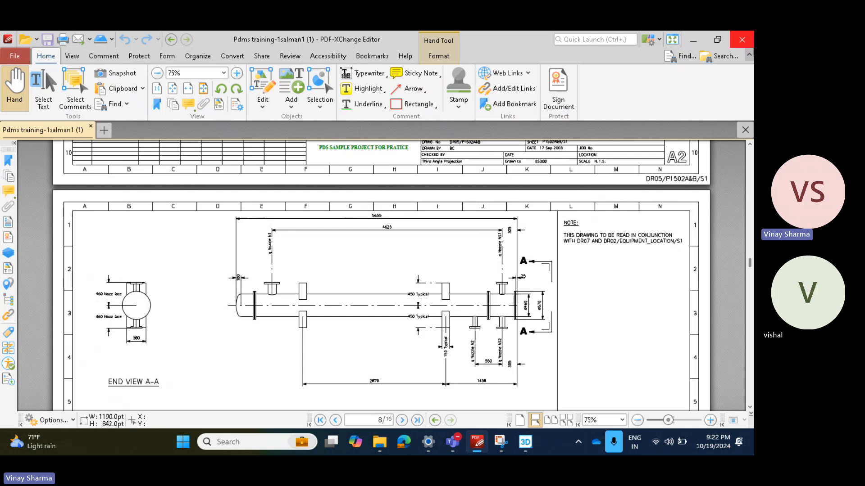
pyautogui.click(693, 40)
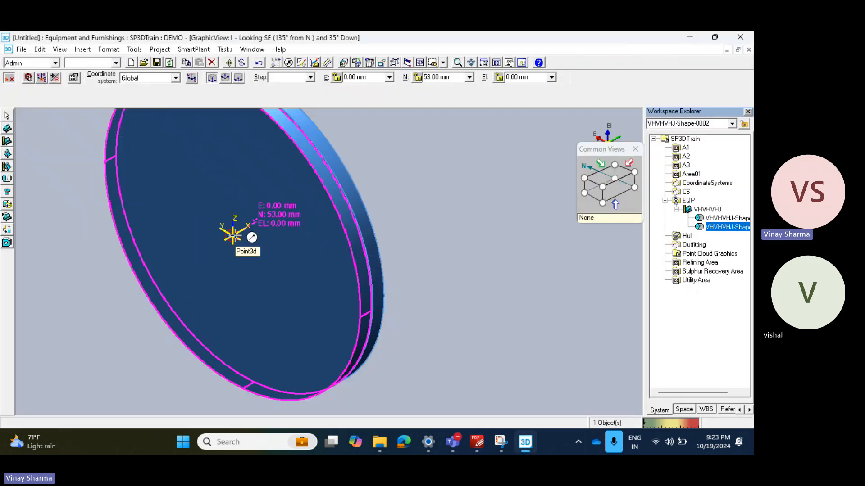
# Step: Add a third cylinder shape to the equipment with A at 5555 mm and B at 460 mm
pyautogui.press('Escape')
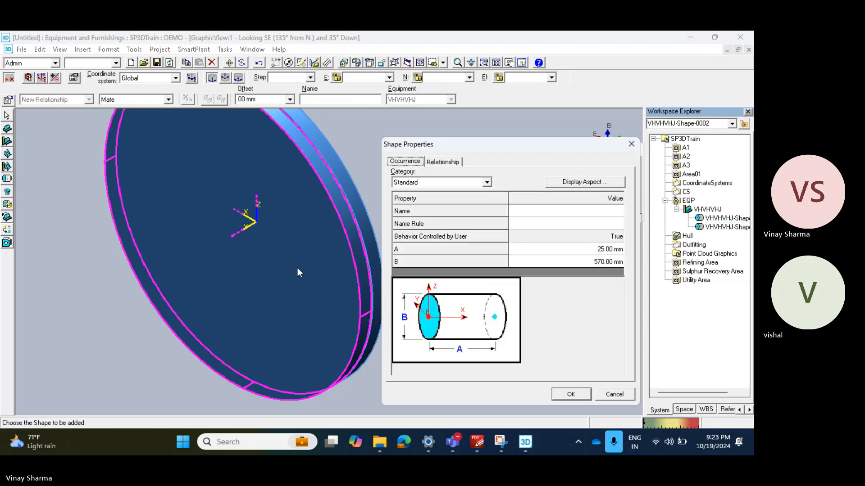
pyautogui.click(617, 249)
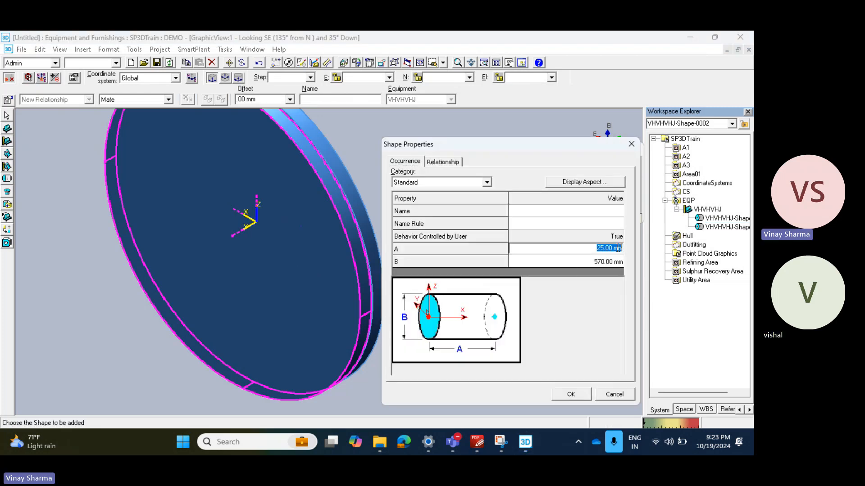
pyautogui.write('5555')
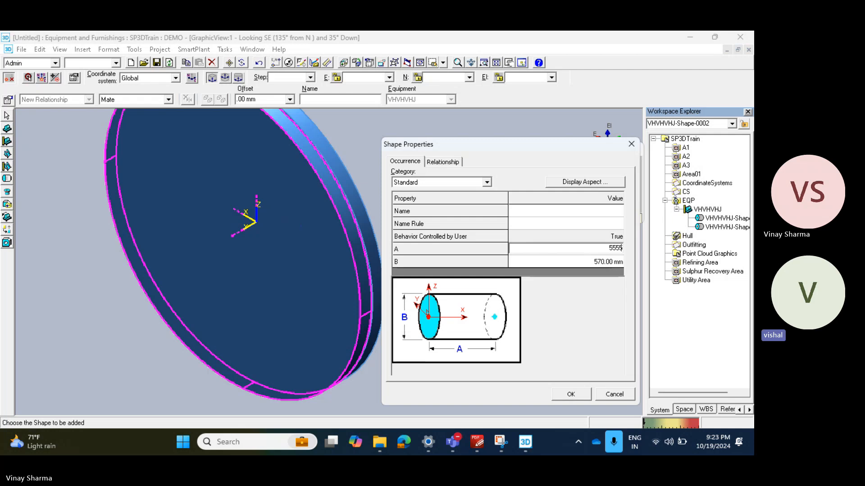
pyautogui.press('Tab')
pyautogui.write('46')
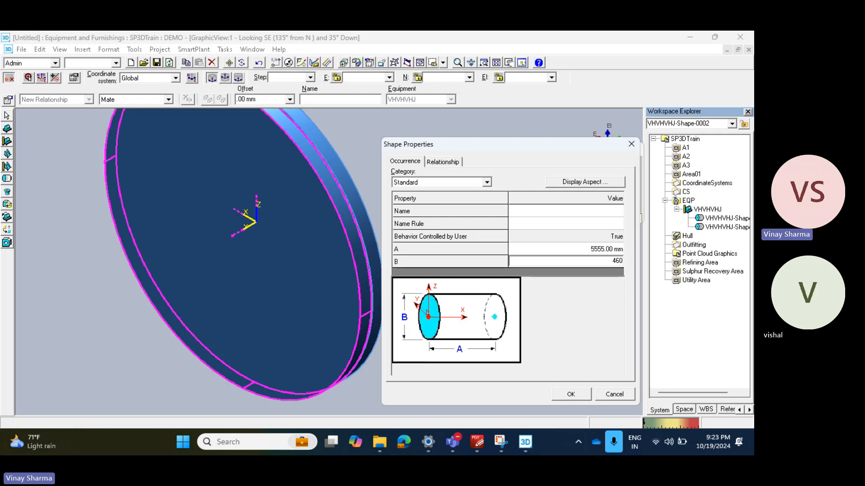
pyautogui.click(570, 395)
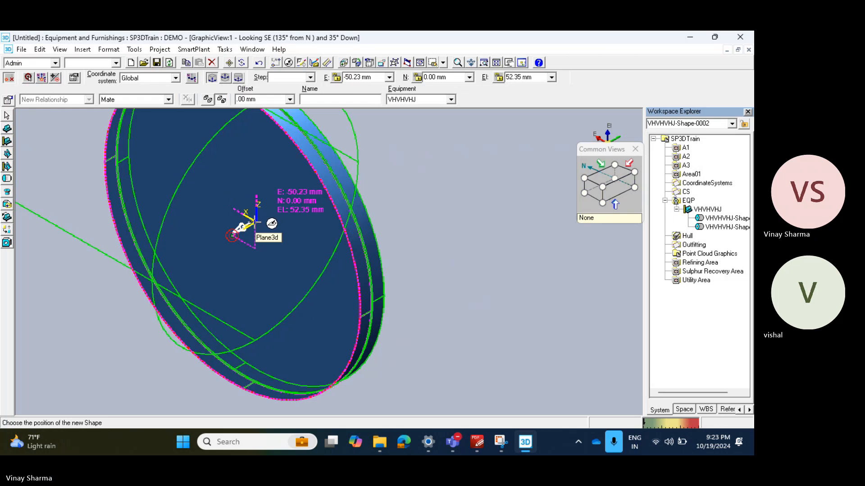
# Step: Place the long cylinder at East 0, North 0 and Elevation 0 mm from the target, and rotate it to extend south through the discs
pyautogui.click(377, 75)
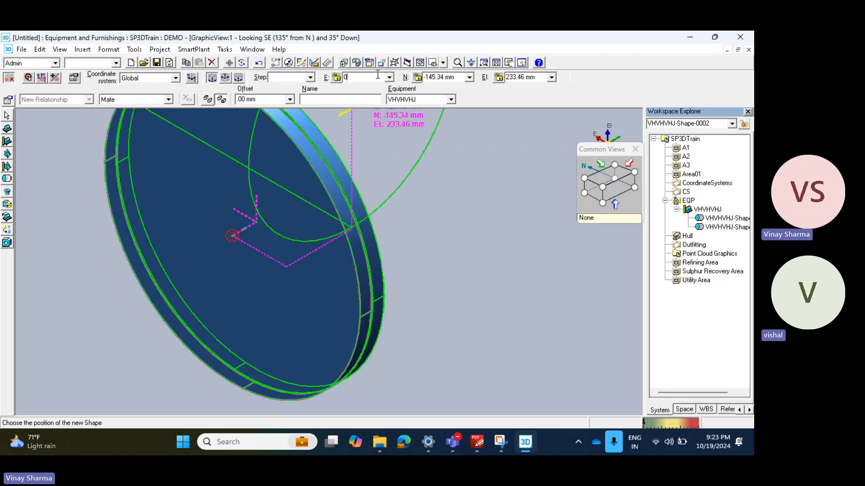
pyautogui.write('0')
pyautogui.press('Tab')
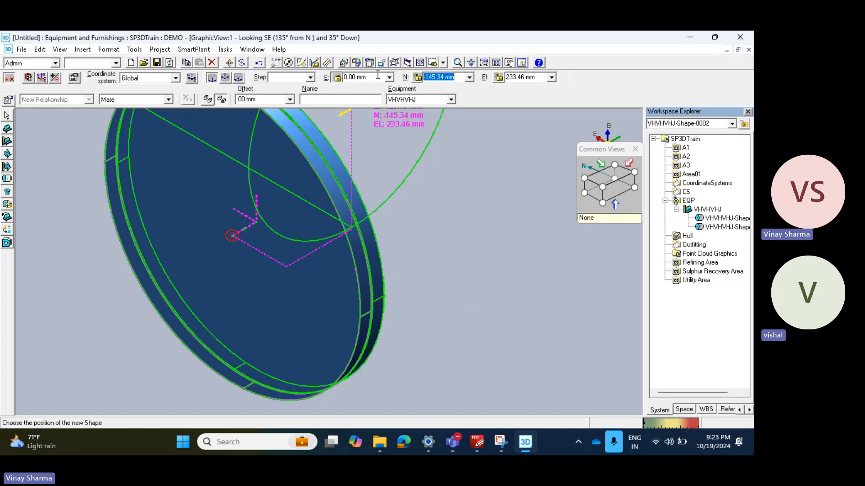
pyautogui.write('0')
pyautogui.press('Tab')
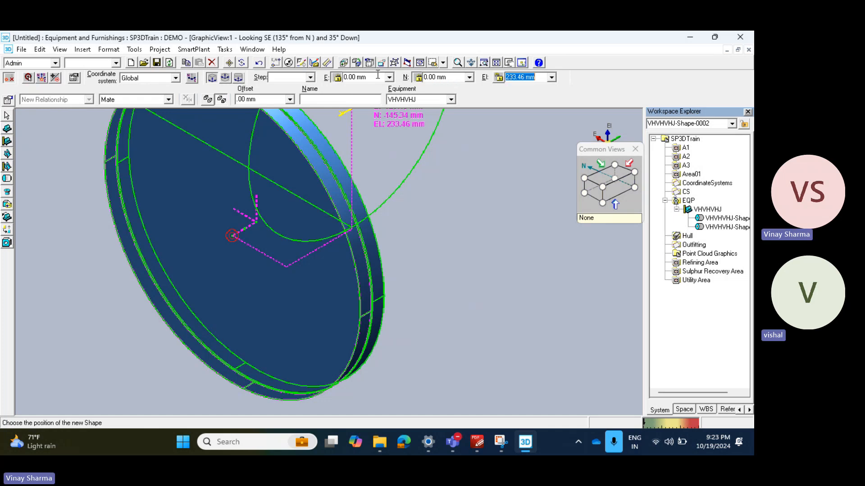
pyautogui.write('0')
pyautogui.press('Tab')
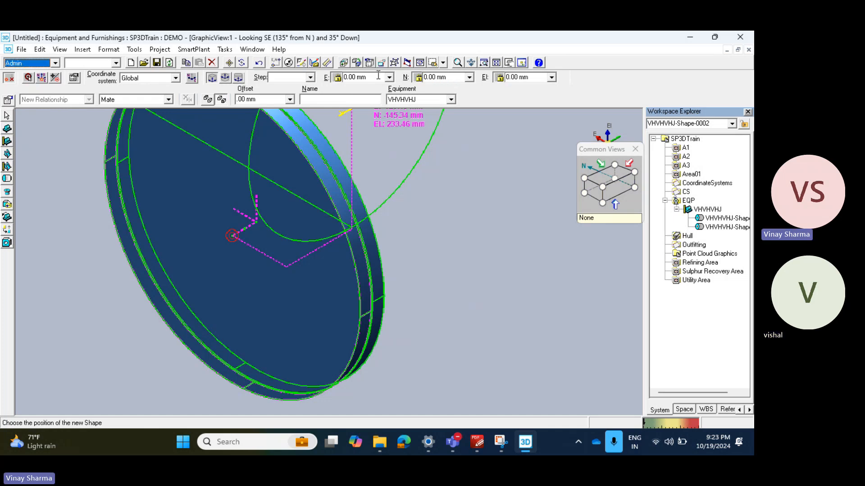
pyautogui.click(445, 310)
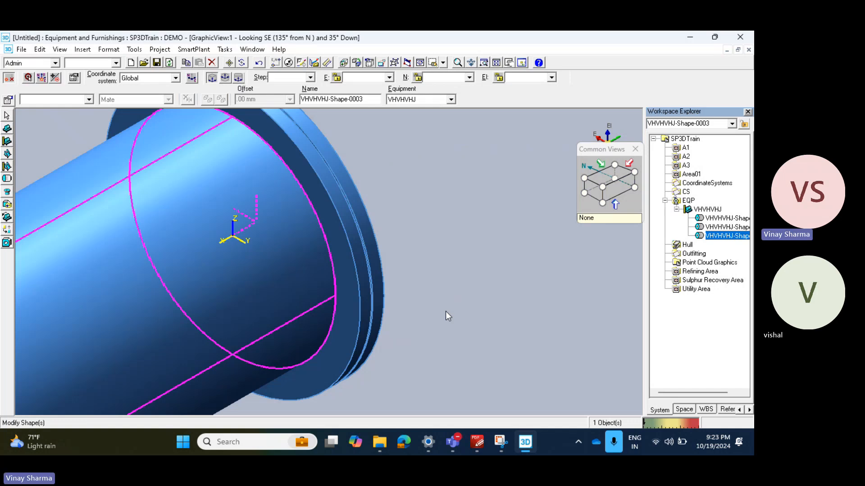
pyautogui.press('Right')
pyautogui.press('Right')
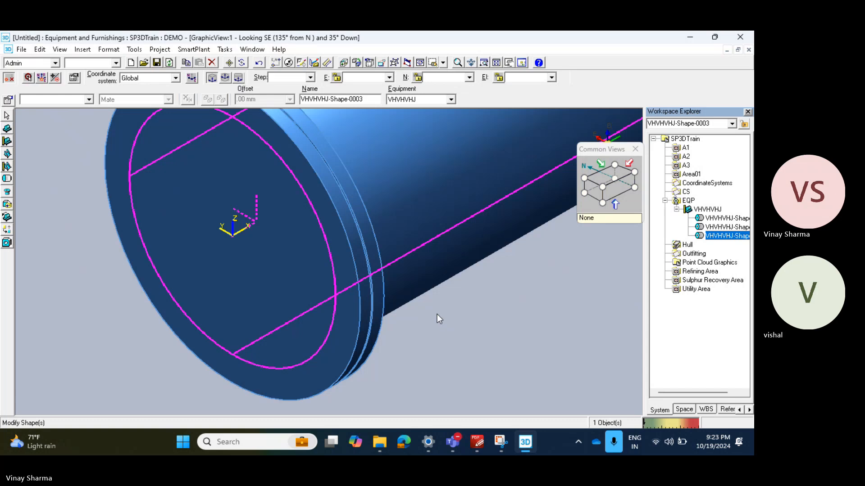
# Step: Reposition the PinPoint target at the centre point of the long cylinder's free south end
pyautogui.scroll(-6, 272, 312)
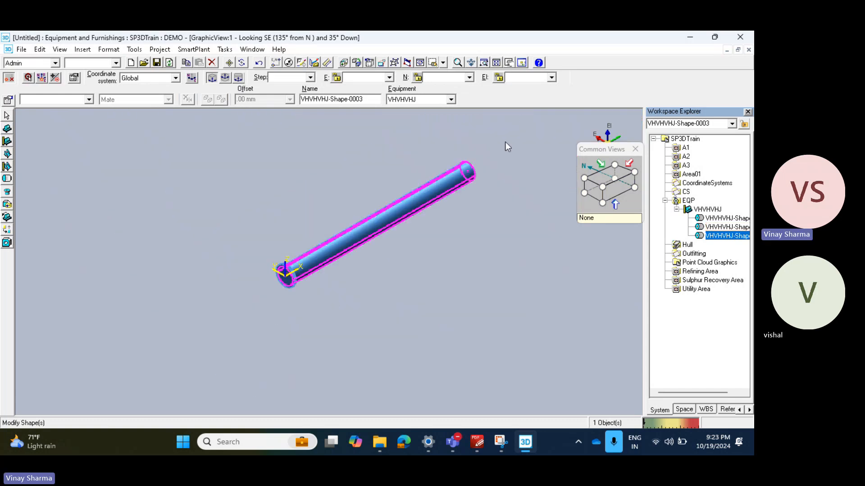
pyautogui.click(635, 173)
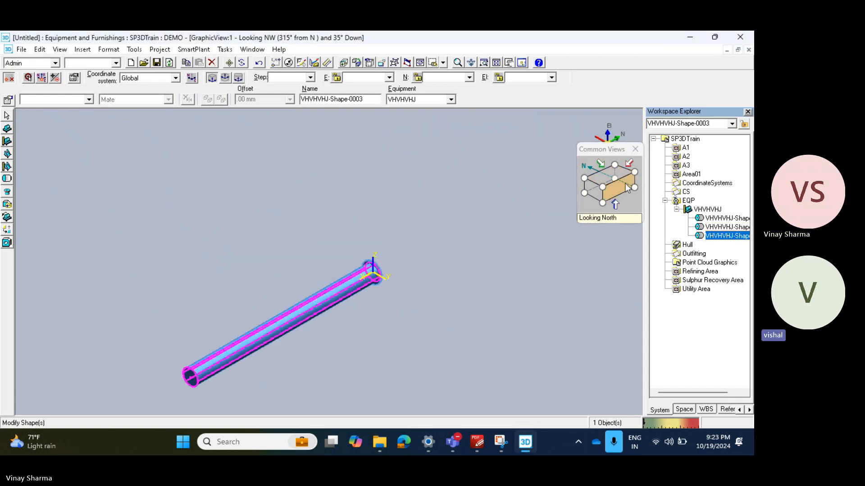
pyautogui.click(28, 78)
pyautogui.scroll(5, 191, 377)
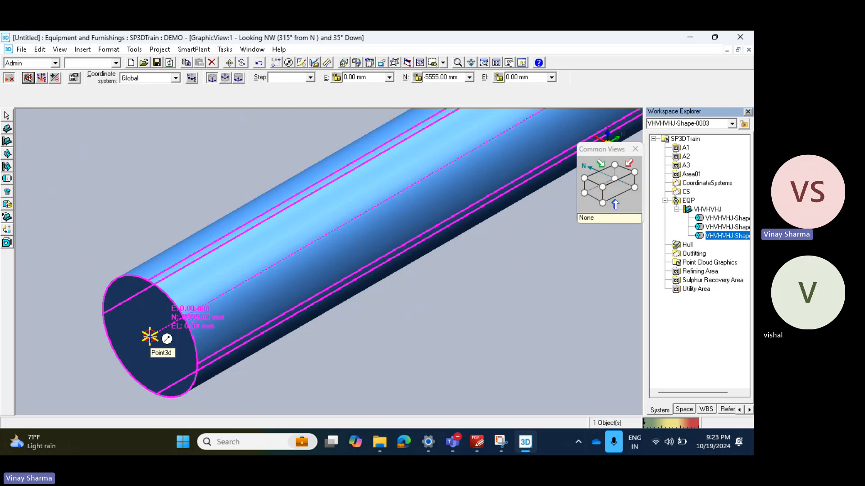
pyautogui.click(149, 336)
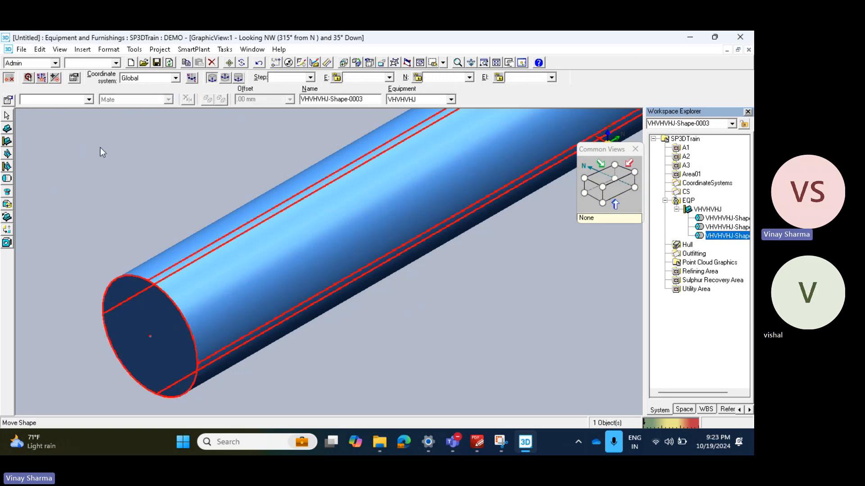
pyautogui.click(7, 179)
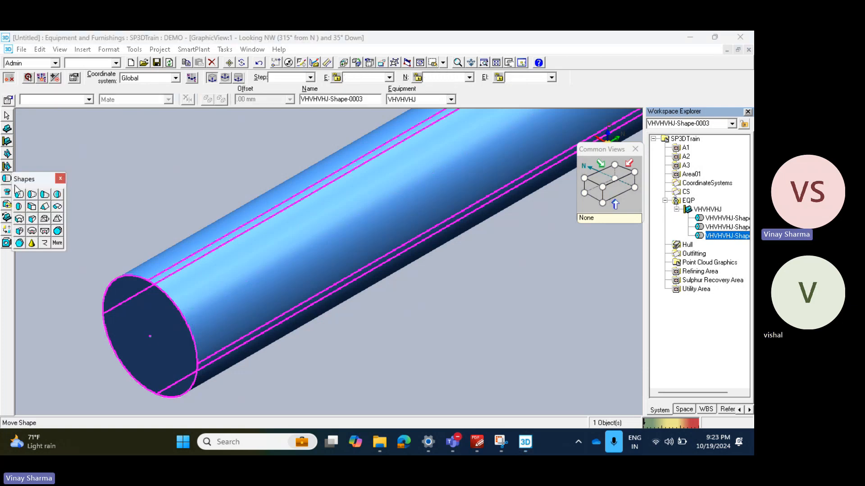
pyautogui.click(19, 207)
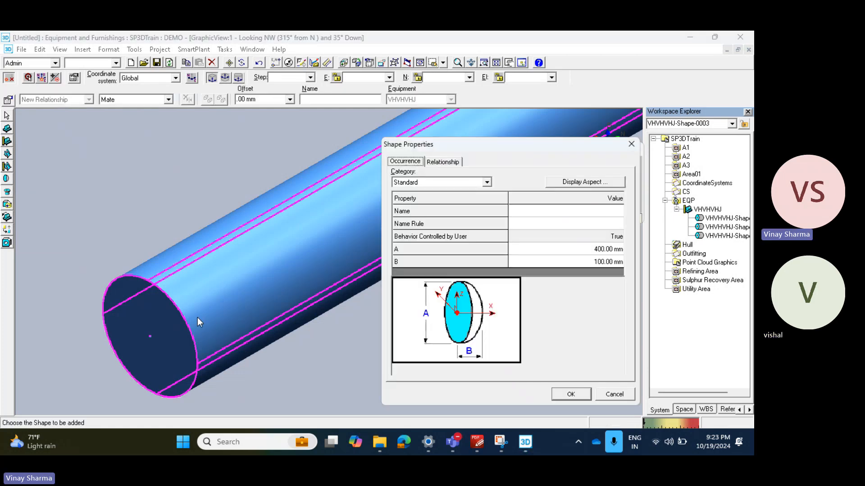
pyautogui.click(614, 250)
pyautogui.write('460')
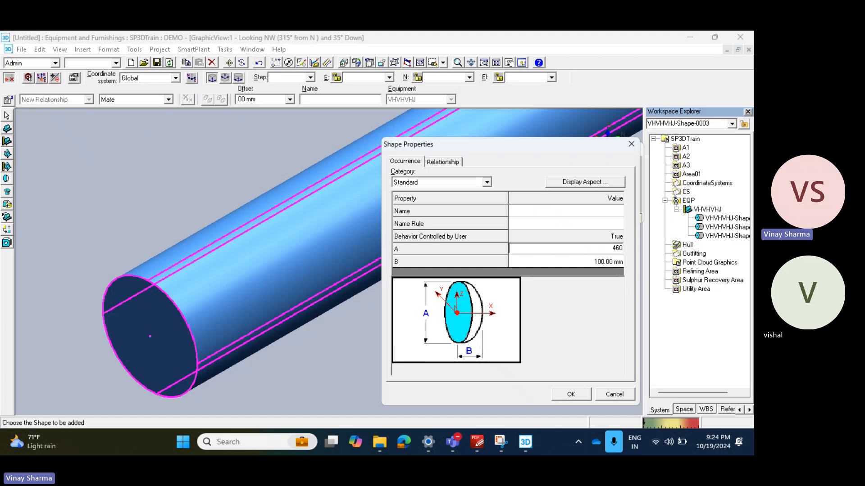
pyautogui.press('Tab')
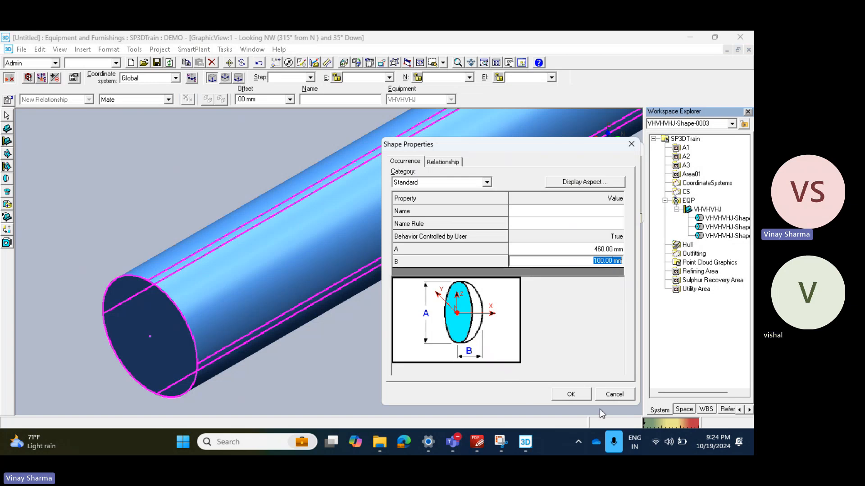
pyautogui.click(615, 394)
# Step: Check the flange and shell, and start repositioning the PinPoint target on the long cylinder's free end face
pyautogui.scroll(-1, 293, 321)
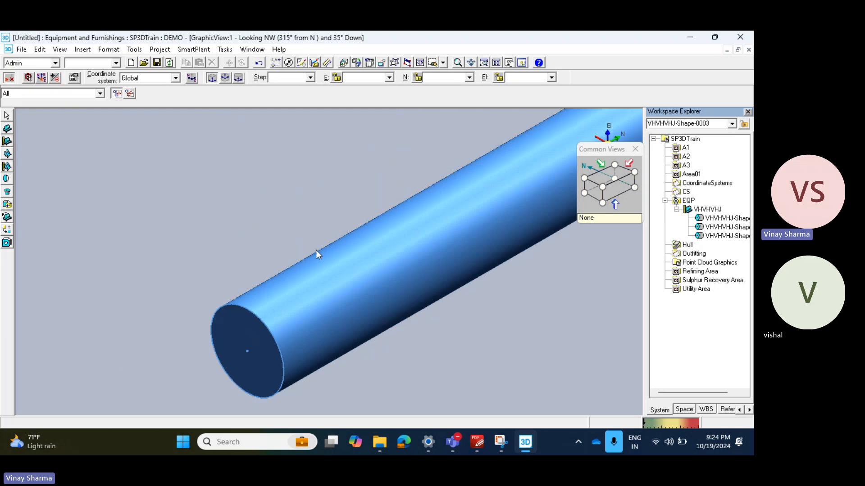
pyautogui.scroll(-2, 202, 290)
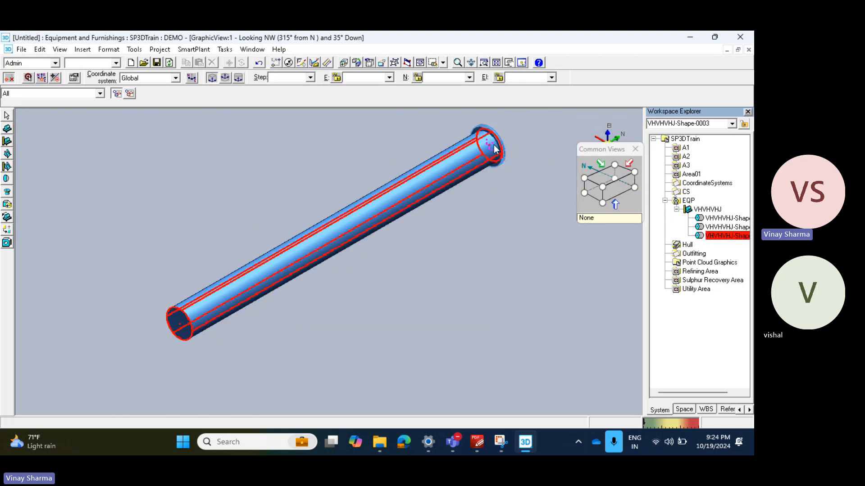
pyautogui.scroll(3, 500, 147)
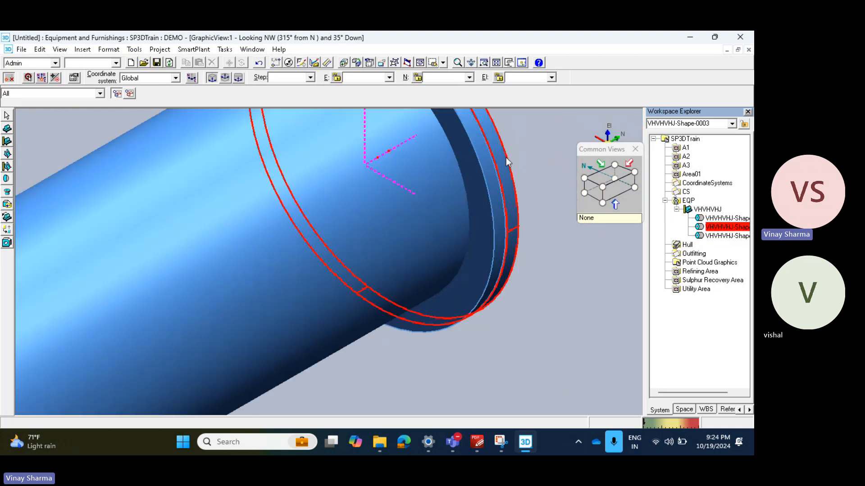
pyautogui.scroll(-3, 506, 157)
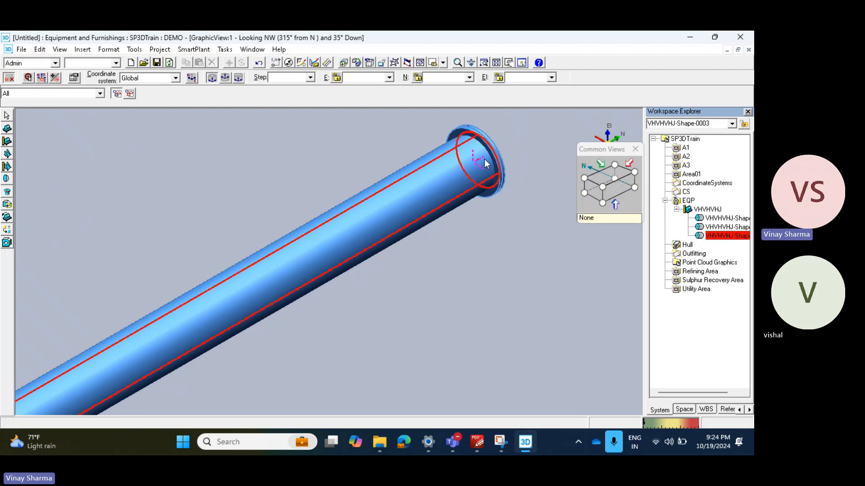
pyautogui.scroll(-3, 486, 164)
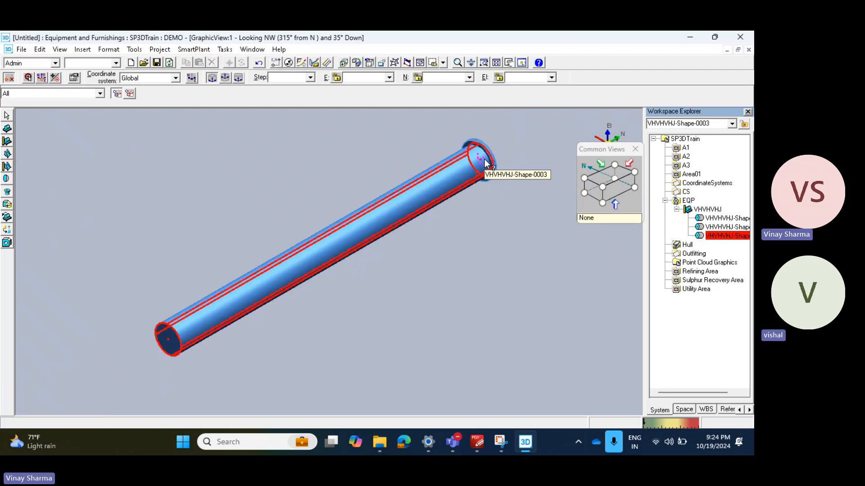
pyautogui.click(28, 77)
pyautogui.scroll(4, 174, 319)
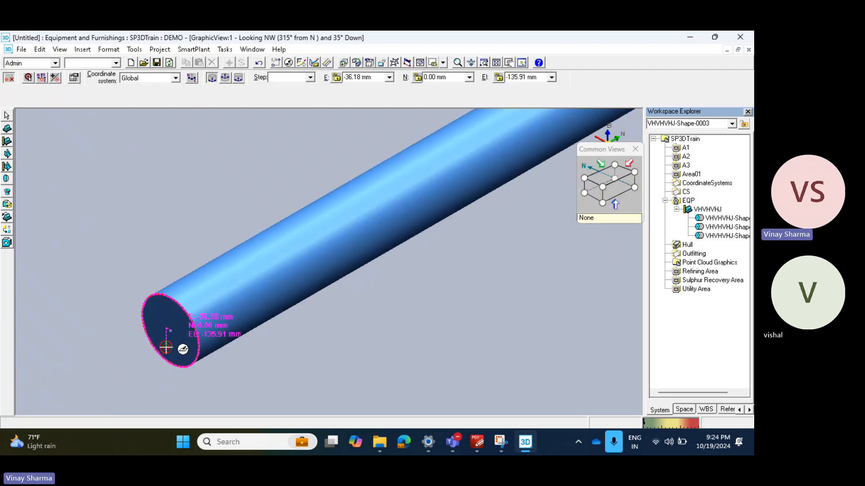
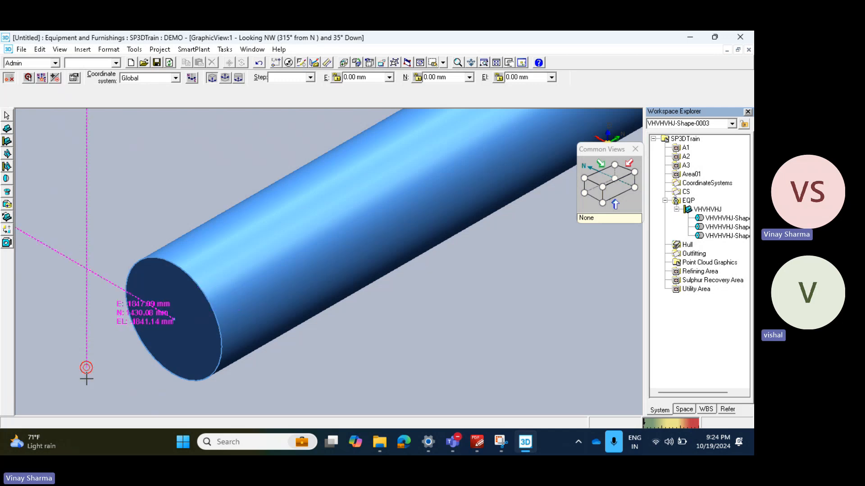
# Step: Set the PinPoint target at the centre of the long cylinder's south end face, and define a dome shape with A at 460 mm
pyautogui.click(174, 320)
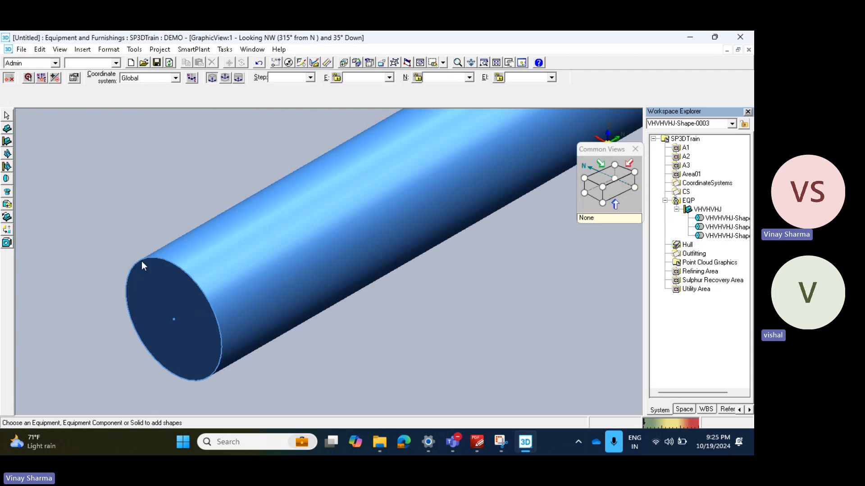
pyautogui.click(187, 288)
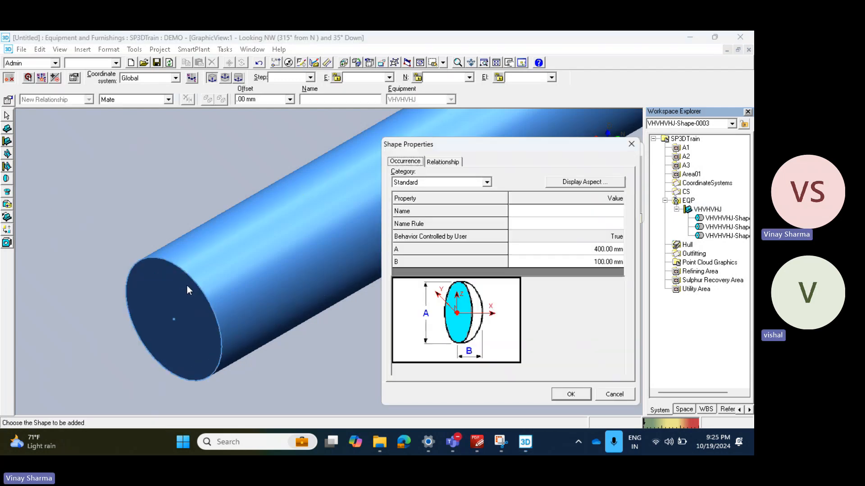
pyautogui.click(603, 249)
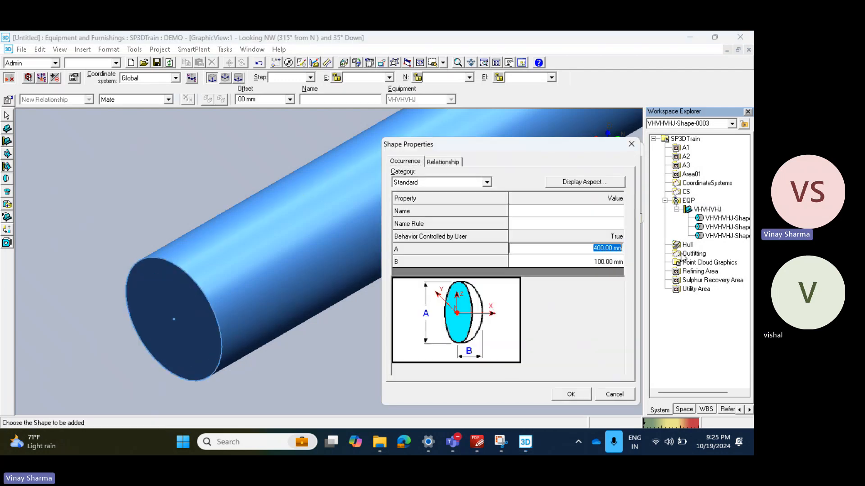
pyautogui.write('460')
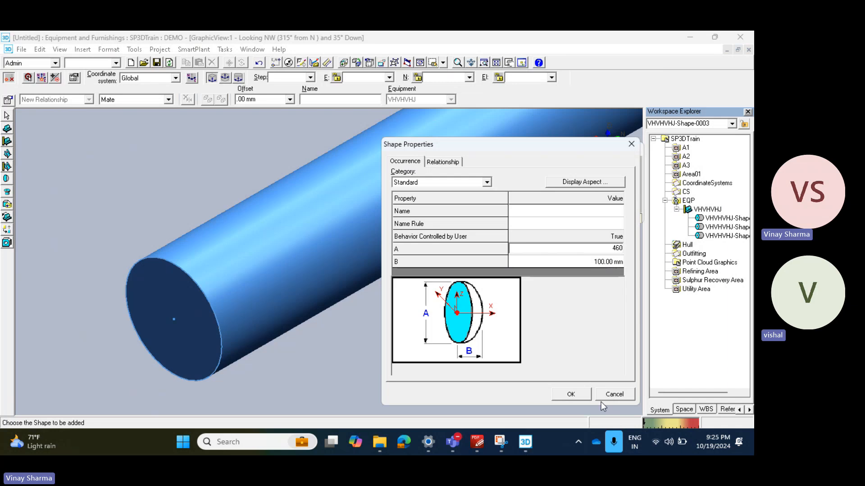
pyautogui.click(571, 394)
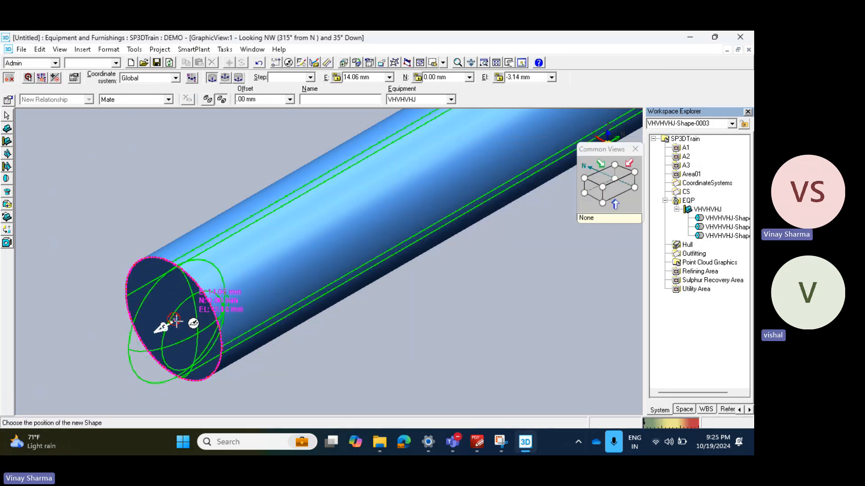
# Step: Try to place the dome shape at East 0, North 0 and Elevation 0 mm from the target
pyautogui.click(368, 79)
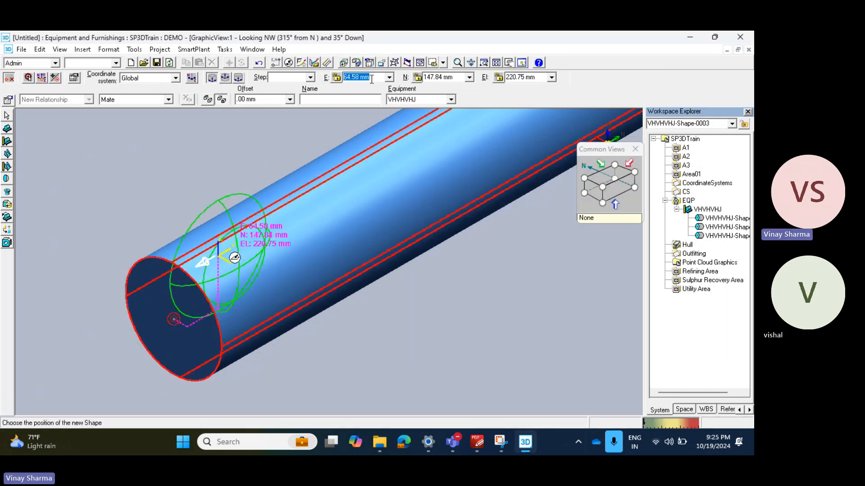
pyautogui.write('0')
pyautogui.press('Tab')
pyautogui.write('0')
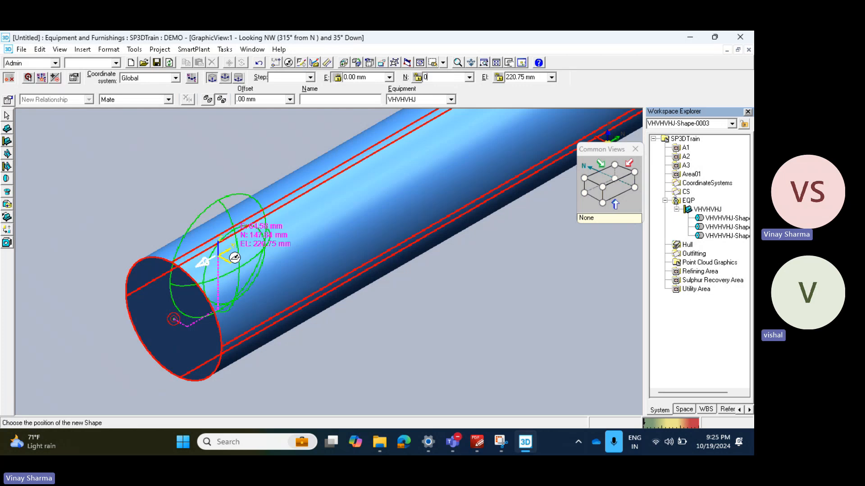
pyautogui.press('Tab')
pyautogui.write('0')
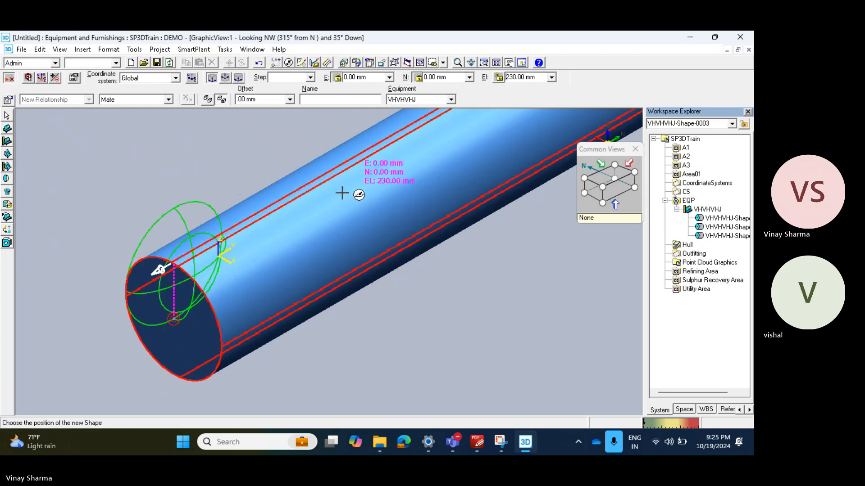
pyautogui.moveTo(536, 80); pyautogui.dragTo(491, 85)
pyautogui.write('0')
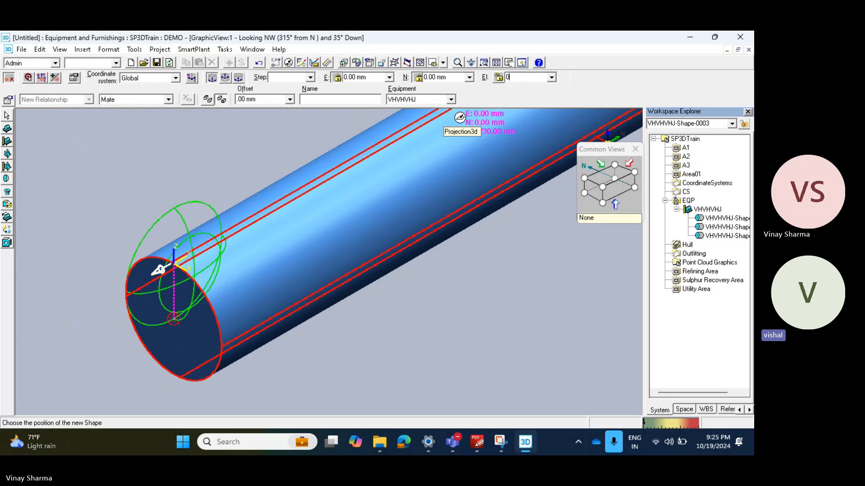
pyautogui.click(108, 149)
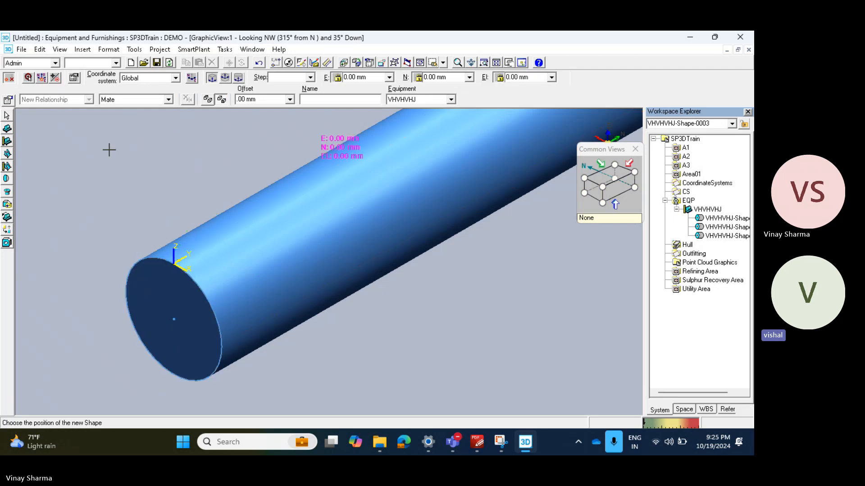
# Step: Add the dome shape with A at 460 mm and B at 100 mm at the target, facing south to cap the long cylinder
pyautogui.click(7, 190)
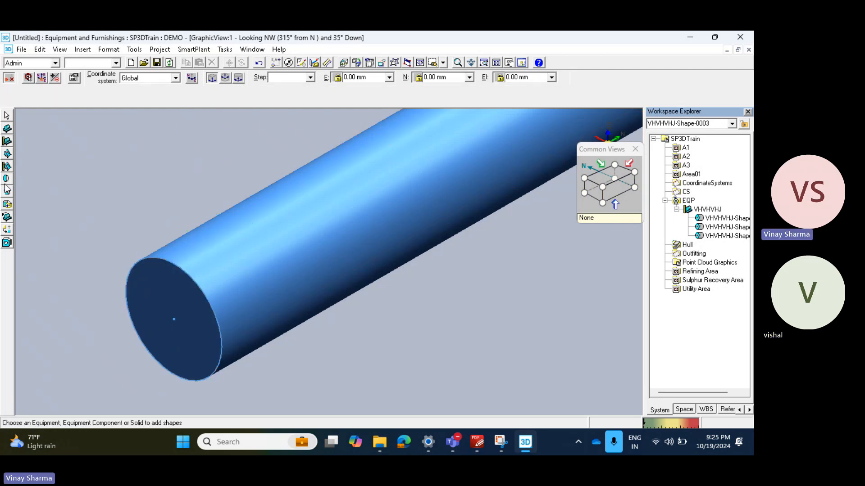
pyautogui.click(268, 290)
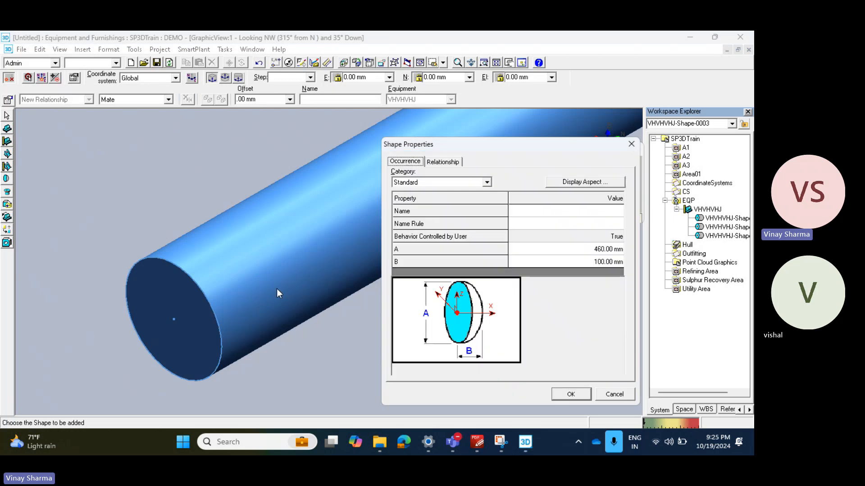
pyautogui.click(609, 251)
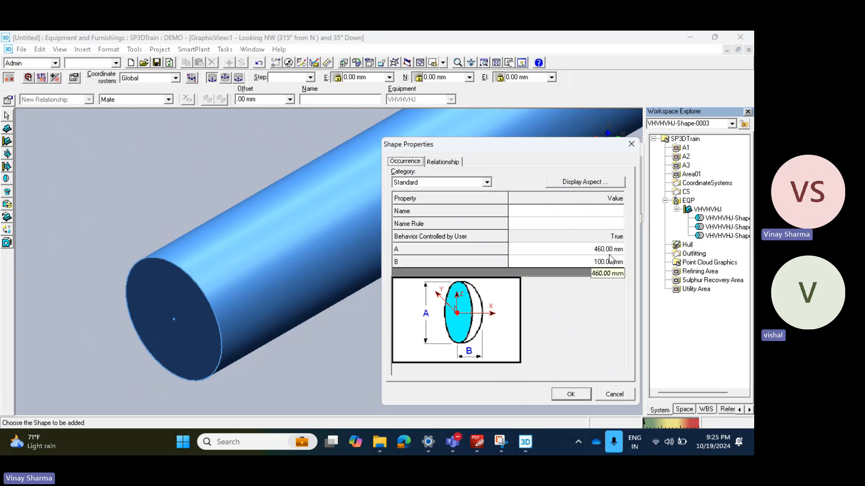
pyautogui.click(570, 394)
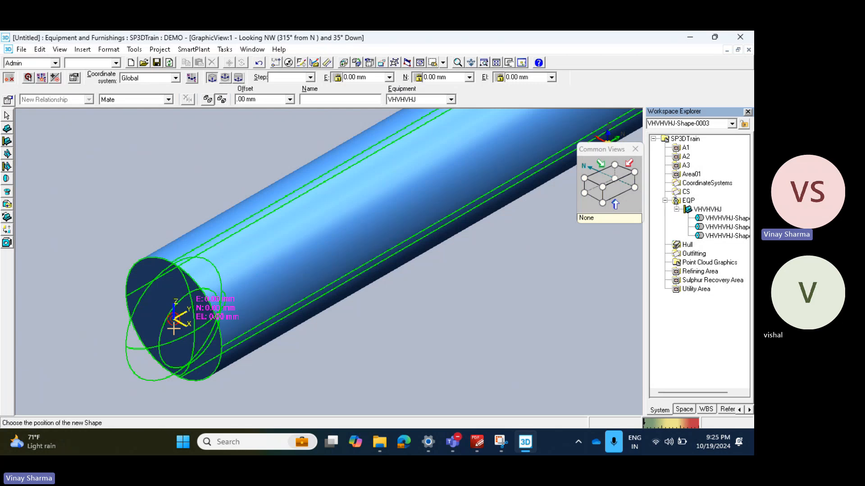
pyautogui.click(363, 77)
pyautogui.write('0')
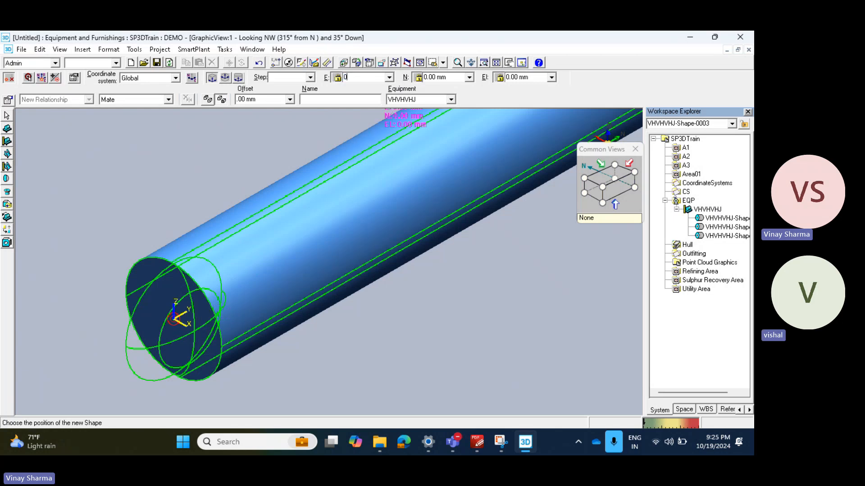
pyautogui.press('Return')
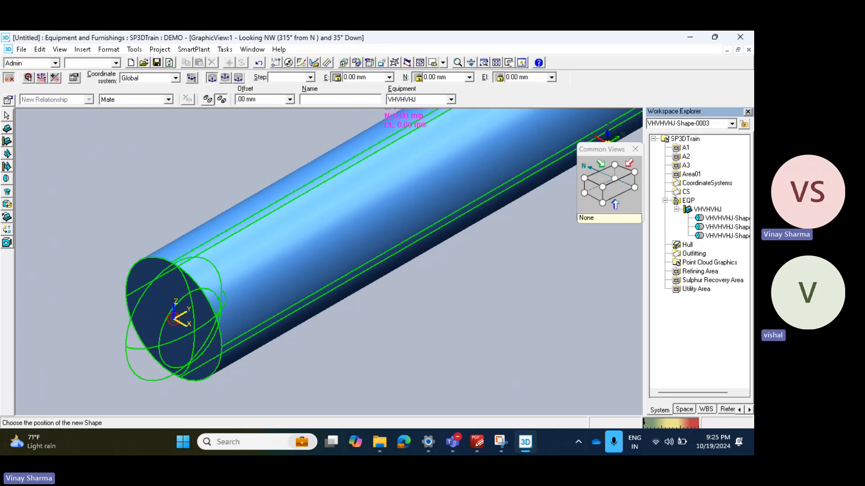
pyautogui.click(163, 177)
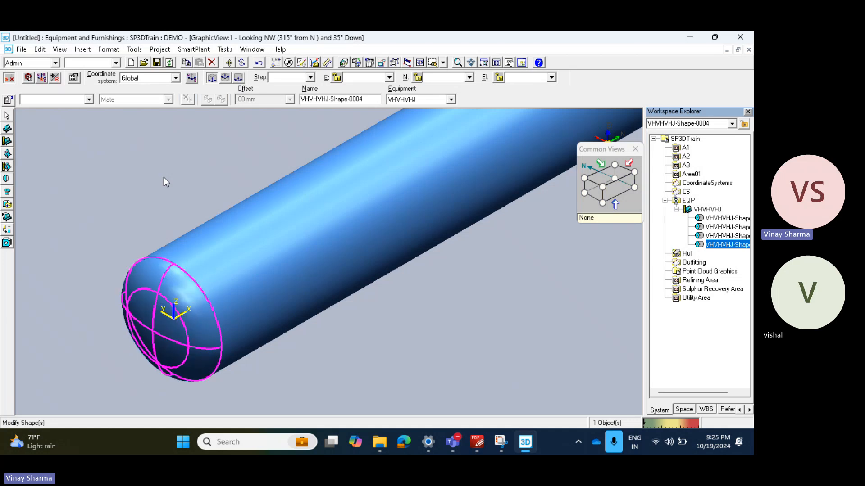
# Step: Inspect the vessel from the south and the west side, comparing the domed end with the flange discs at the north end
pyautogui.click(624, 186)
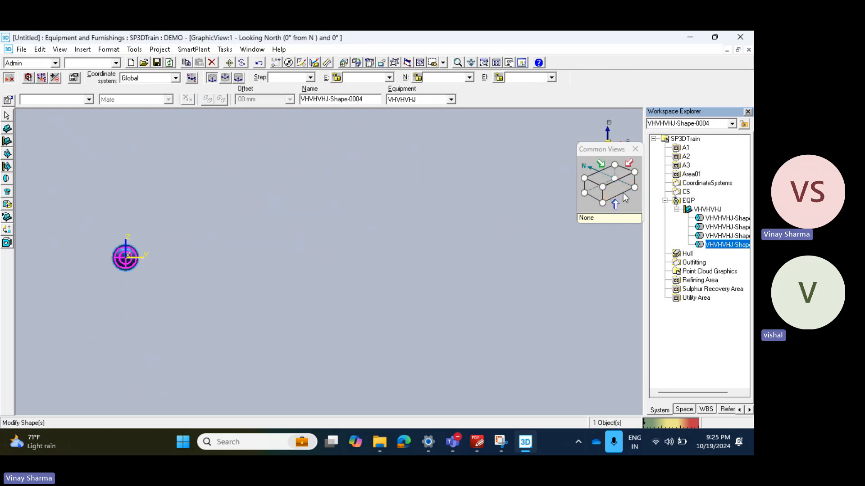
pyautogui.click(583, 188)
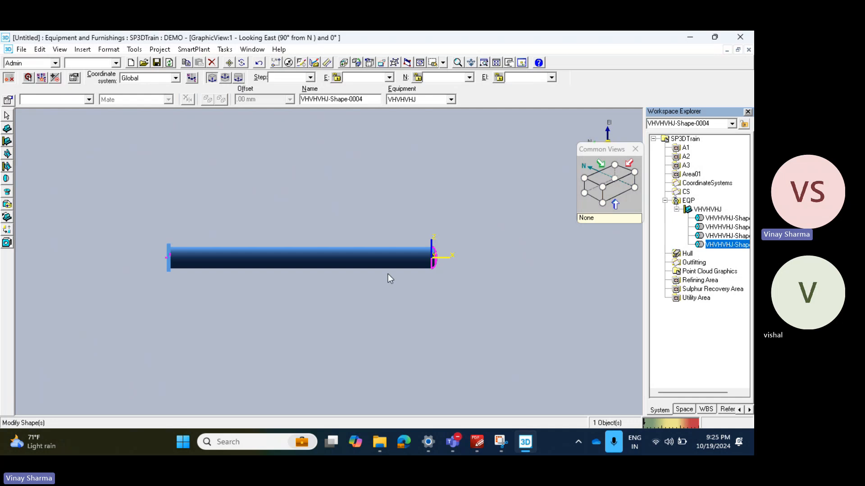
pyautogui.scroll(5, 433, 255)
pyautogui.scroll(-1, 430, 169)
pyautogui.scroll(-3, 433, 174)
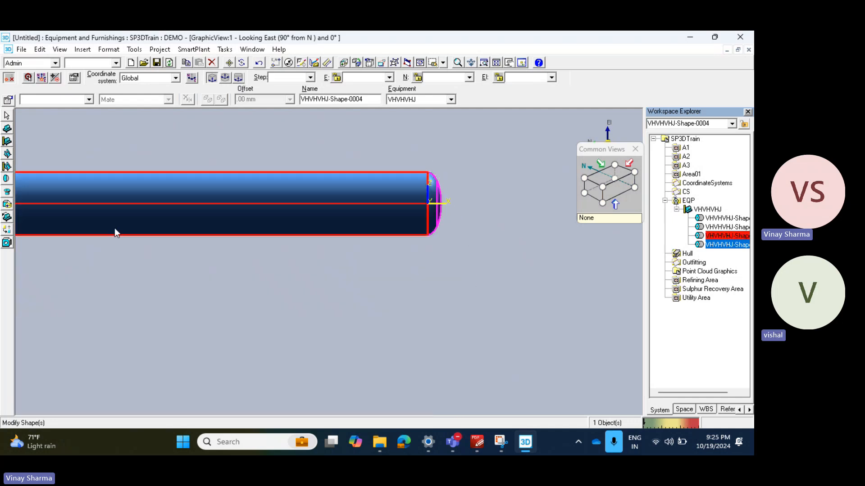
pyautogui.moveTo(114, 231); pyautogui.dragTo(494, 290, button='middle')
pyautogui.scroll(4, 27, 228)
pyautogui.scroll(3, 104, 247)
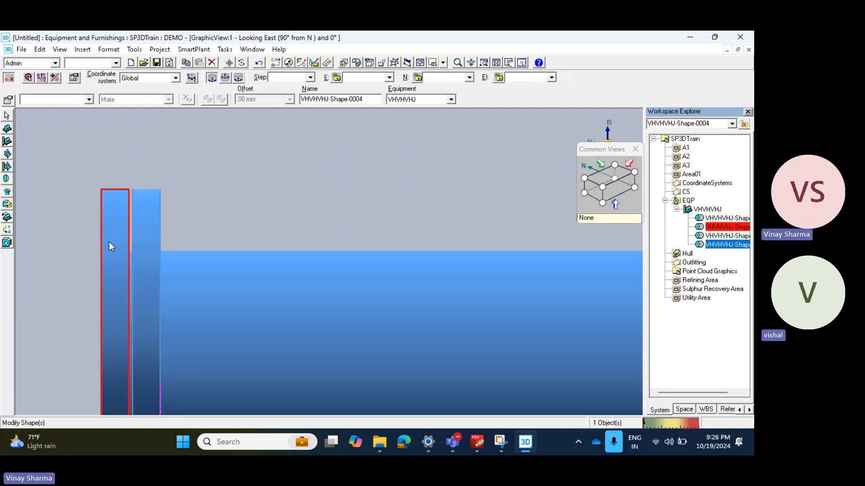
pyautogui.scroll(-4, 112, 236)
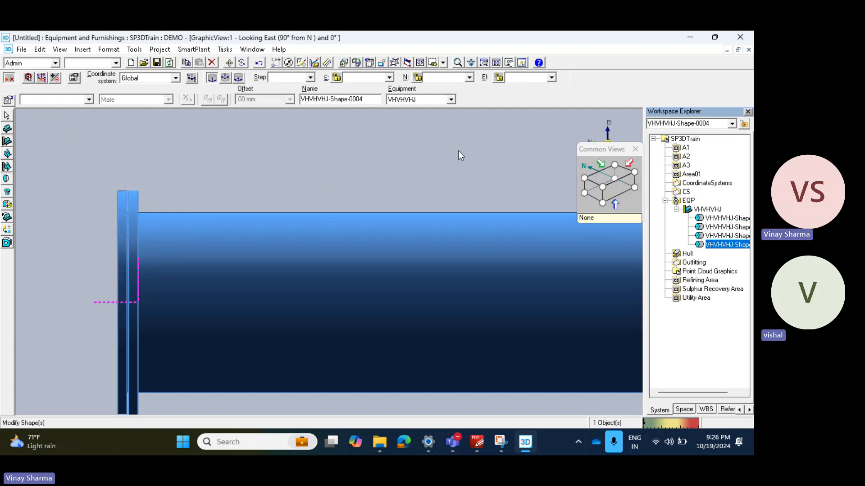
# Step: Check the flange pairs and nozzles in the PDF drawing, and return to the Smart 3D model
pyautogui.click(480, 444)
pyautogui.keyDown('ctrl'); pyautogui.scroll(5, 498, 295); pyautogui.keyUp('ctrl')
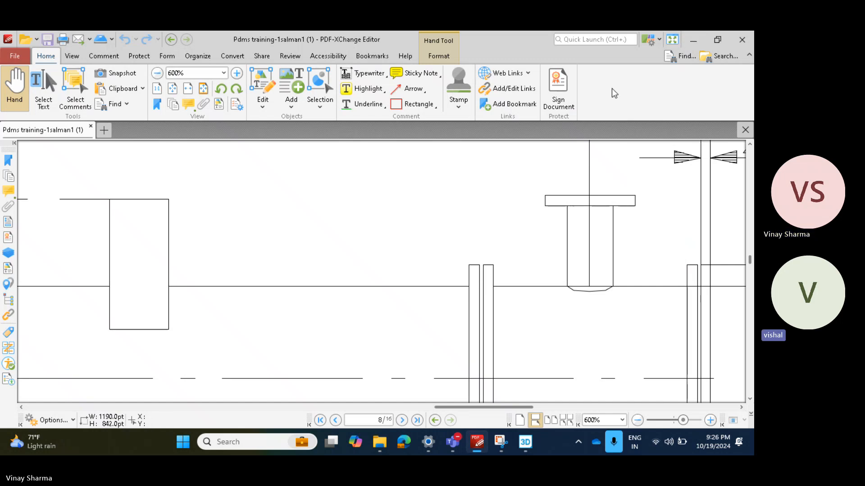
pyautogui.scroll(-5, 330, 279)
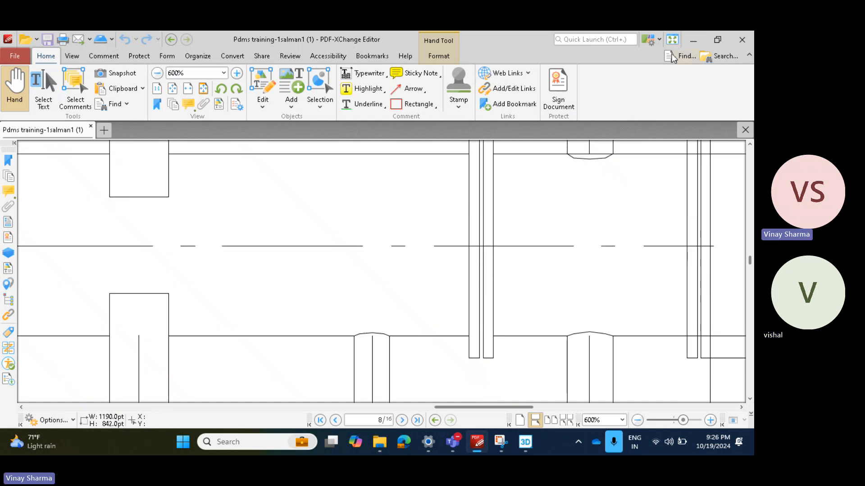
pyautogui.click(693, 40)
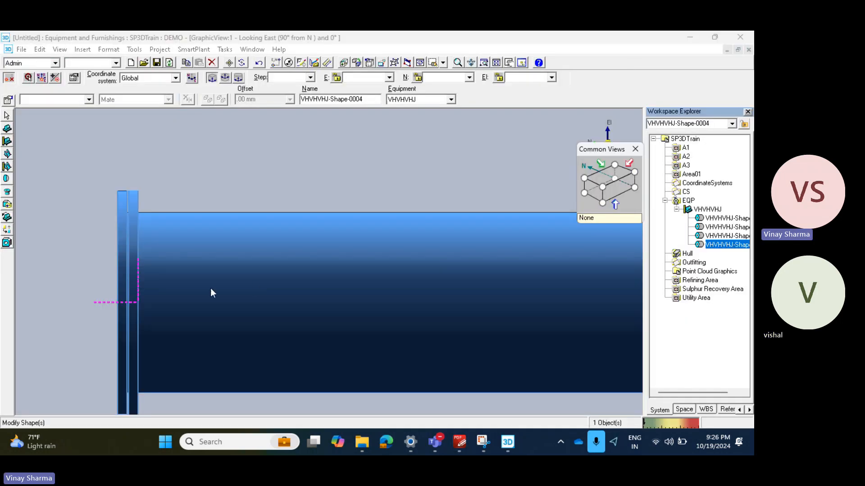
# Step: Show the flange end in an isometric view looking southwest and reposition the PinPoint target on the centre of its outer face
pyautogui.click(603, 187)
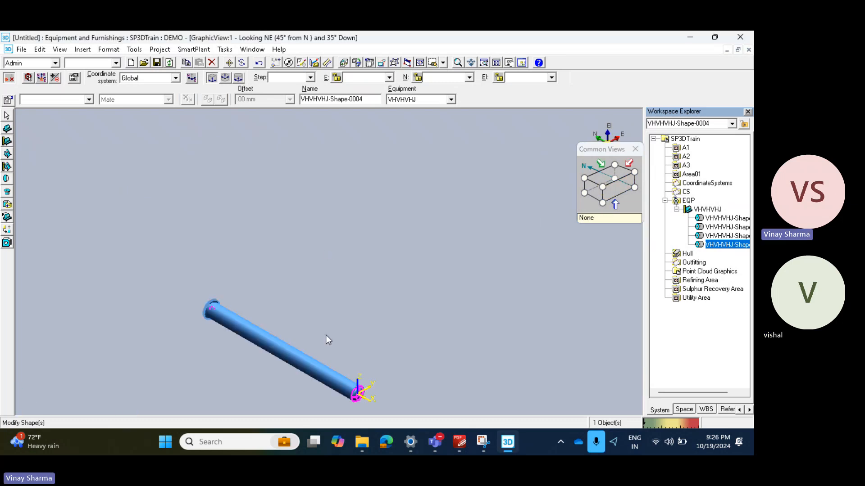
pyautogui.click(602, 204)
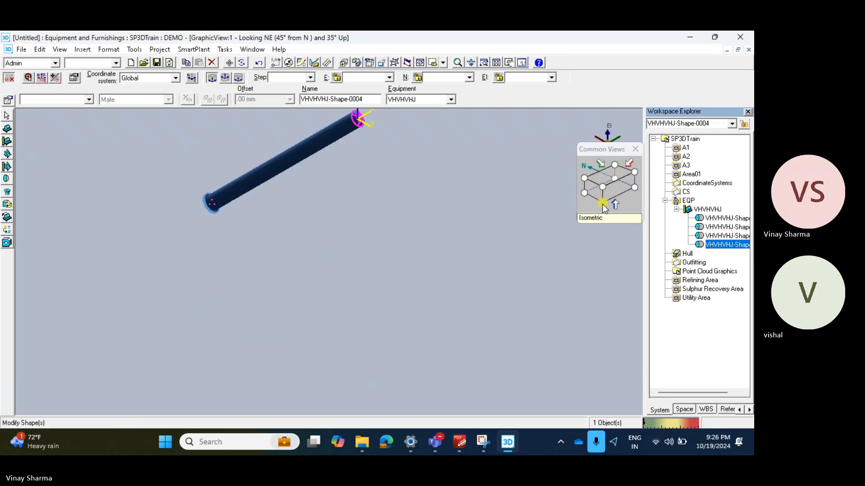
pyautogui.click(616, 179)
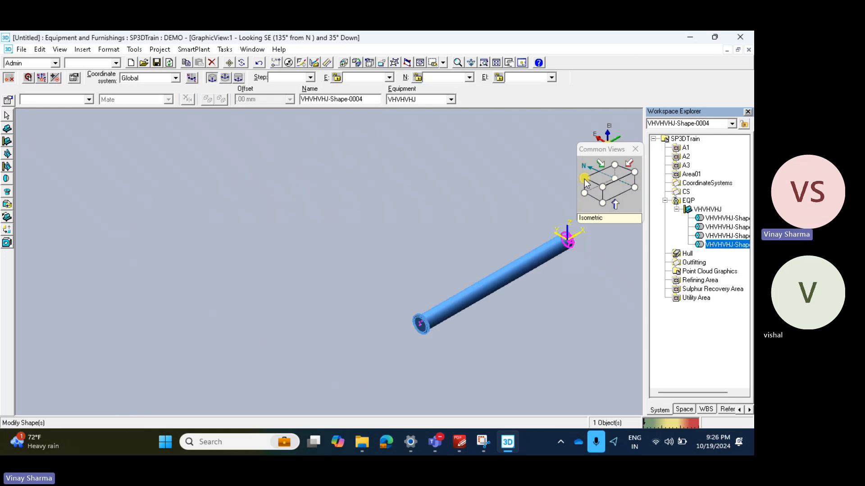
pyautogui.click(633, 172)
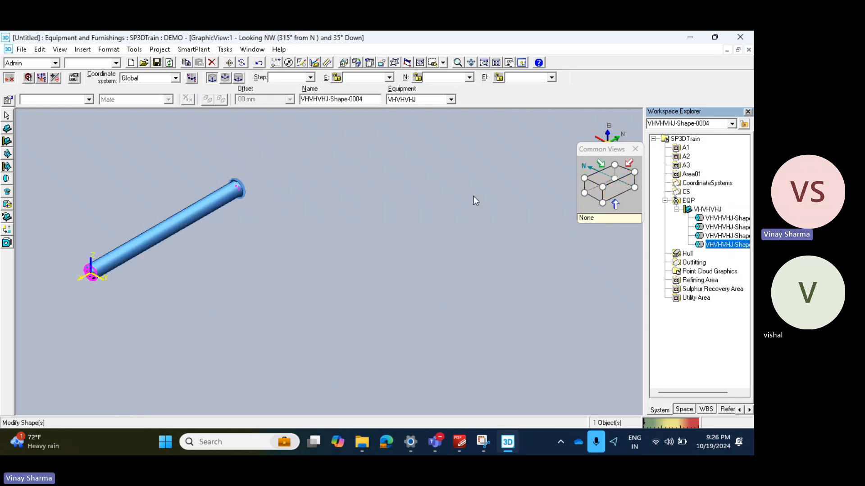
pyautogui.click(616, 167)
pyautogui.scroll(5, 469, 204)
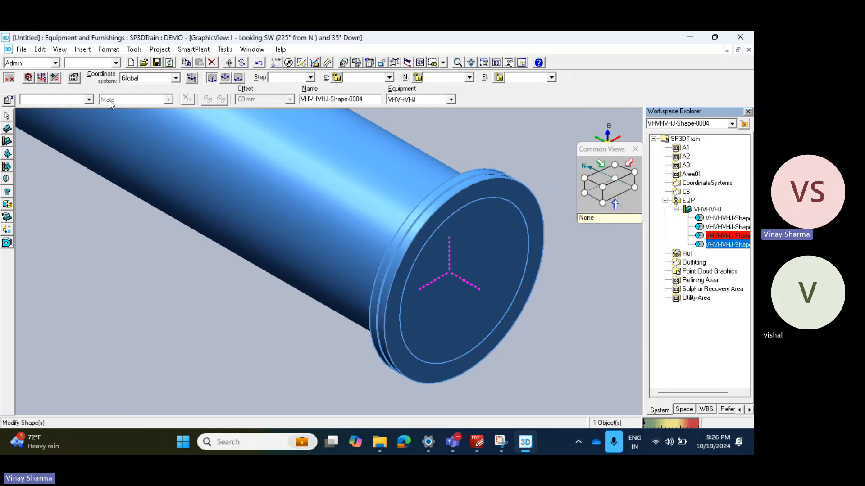
pyautogui.click(28, 78)
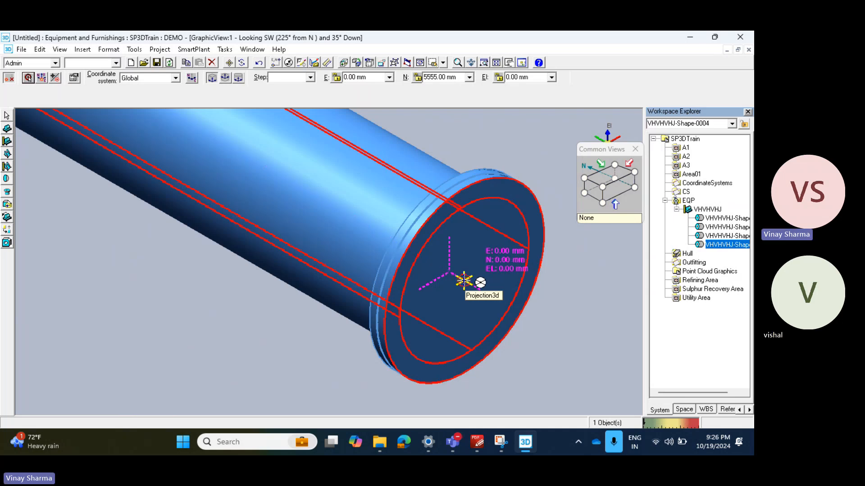
pyautogui.click(464, 281)
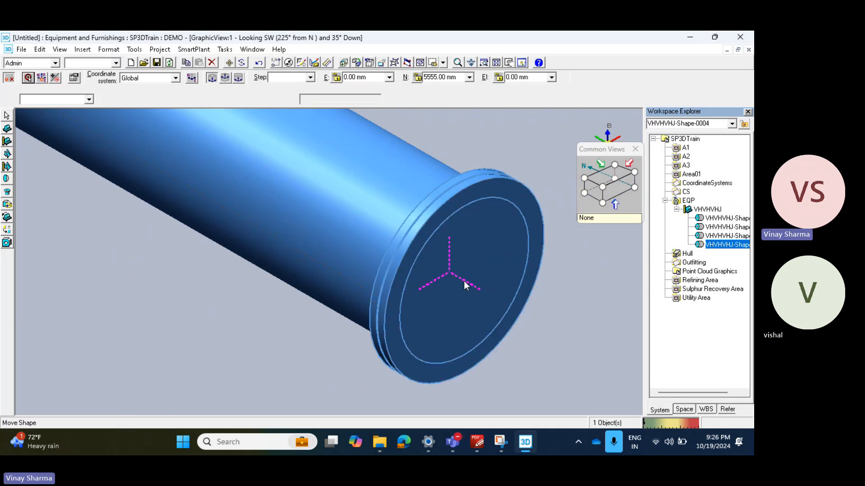
pyautogui.click(6, 179)
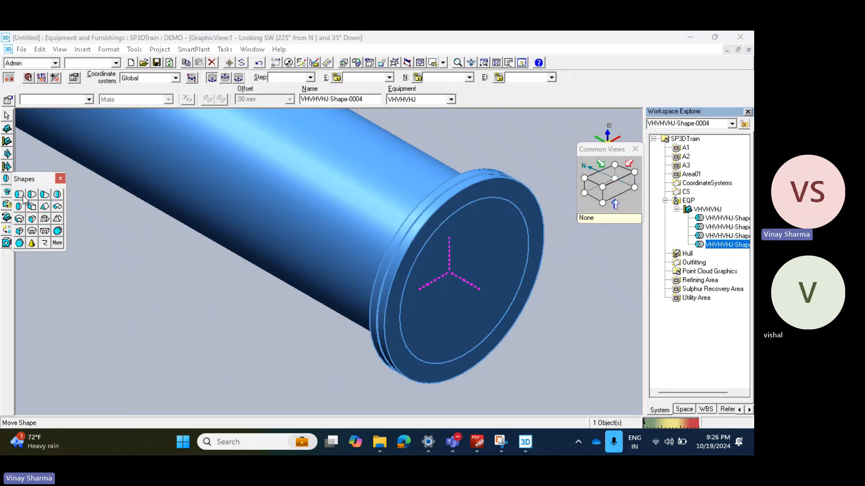
pyautogui.click(21, 194)
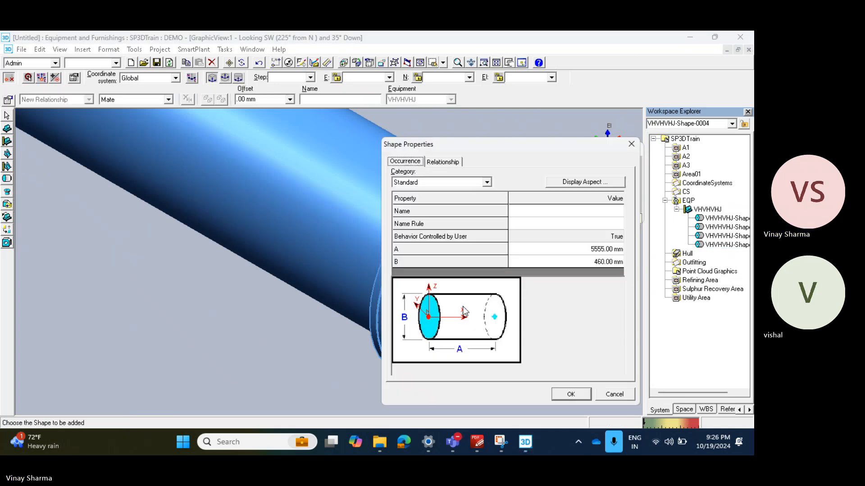
pyautogui.moveTo(539, 140); pyautogui.dragTo(92, 193)
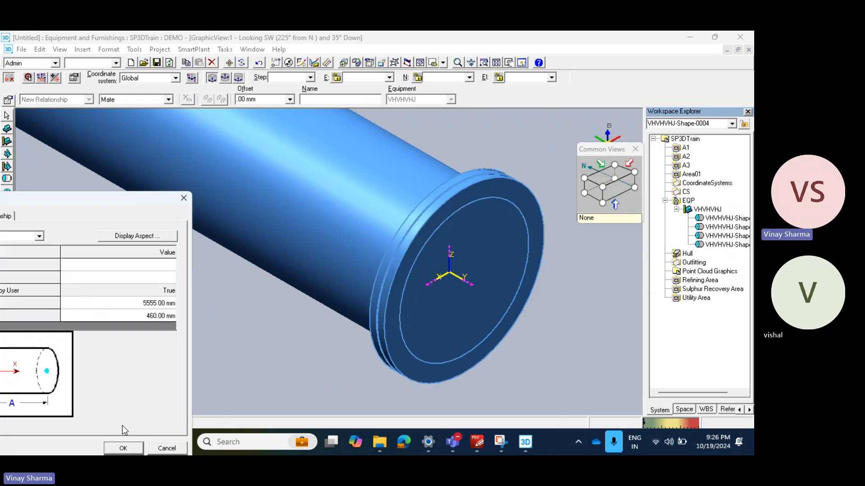
pyautogui.click(124, 448)
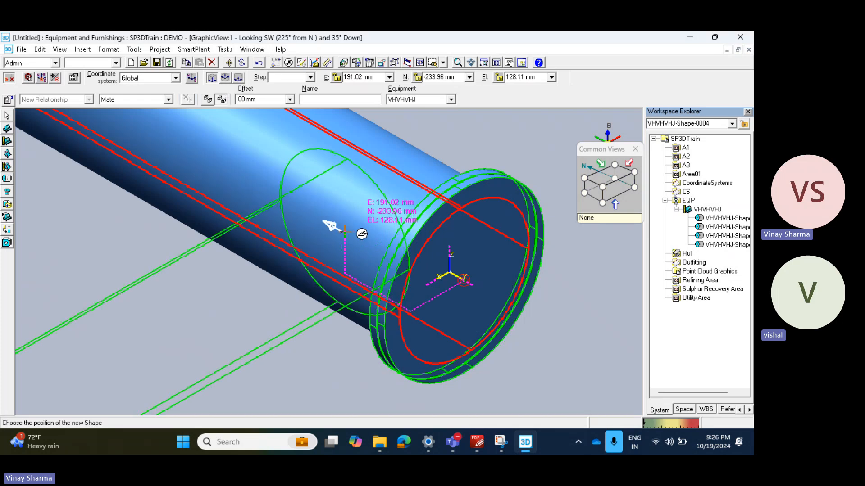
pyautogui.click(8, 181)
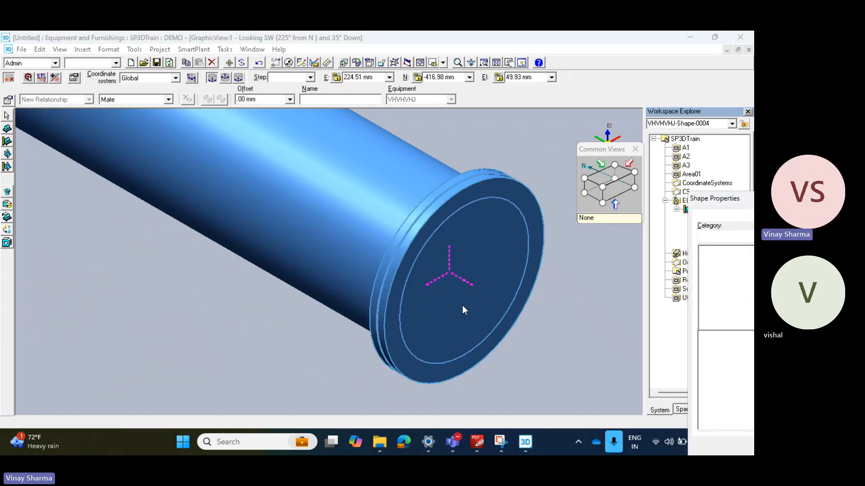
pyautogui.moveTo(733, 199); pyautogui.dragTo(294, 179)
pyautogui.click(477, 283)
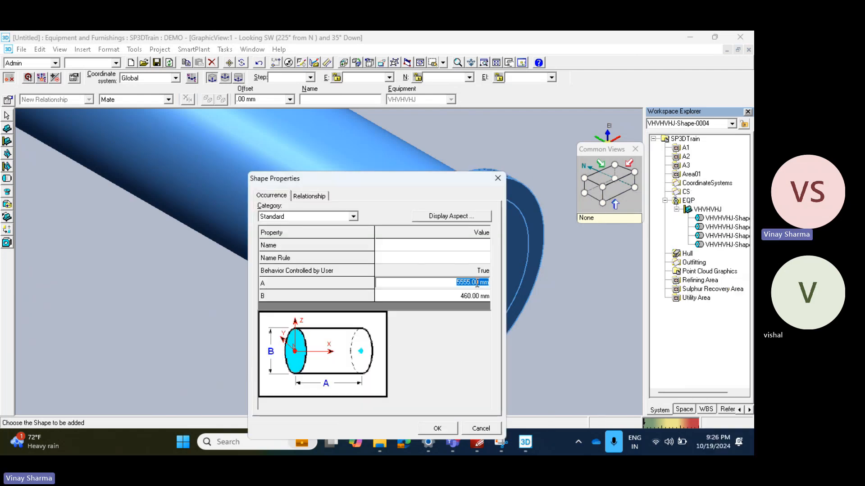
pyautogui.write('570')
pyautogui.press('Tab')
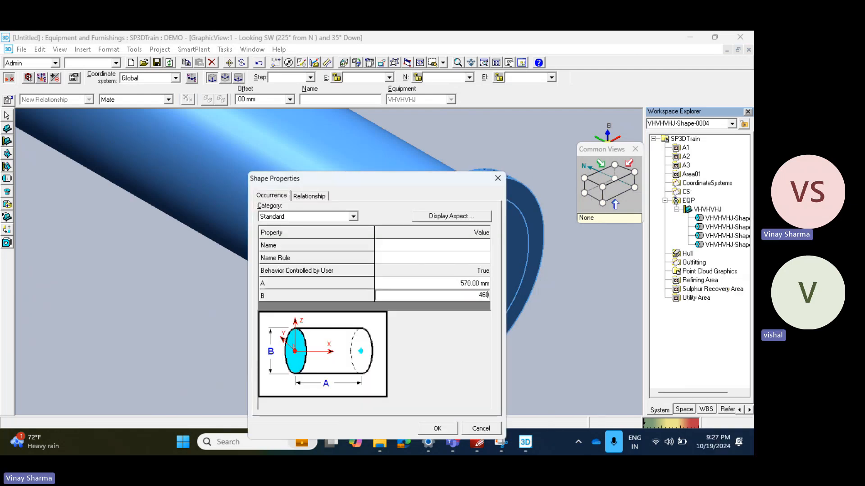
pyautogui.click(450, 430)
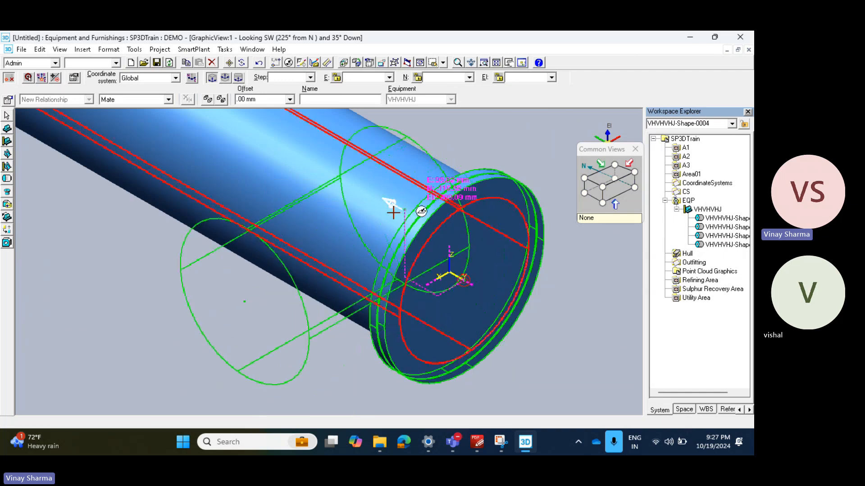
pyautogui.click(277, 211)
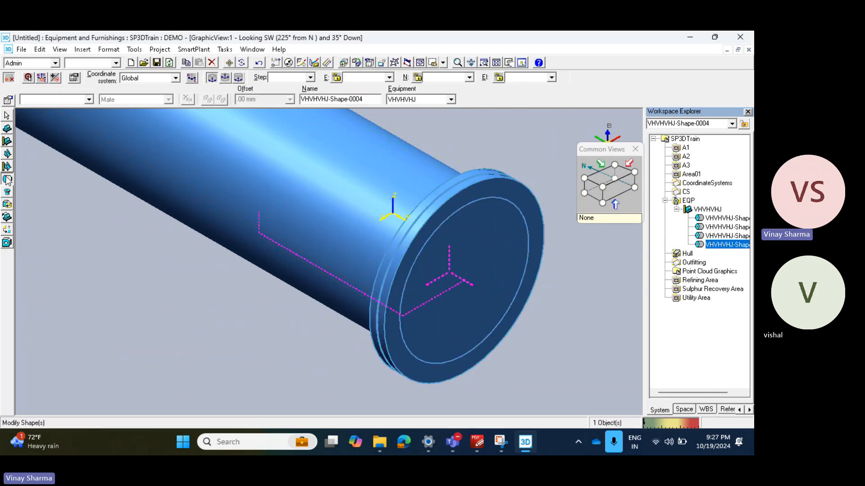
# Step: Add a cylinder shape to the vessel with A at 25 mm and B at 570 mm
pyautogui.doubleClick(418, 240)
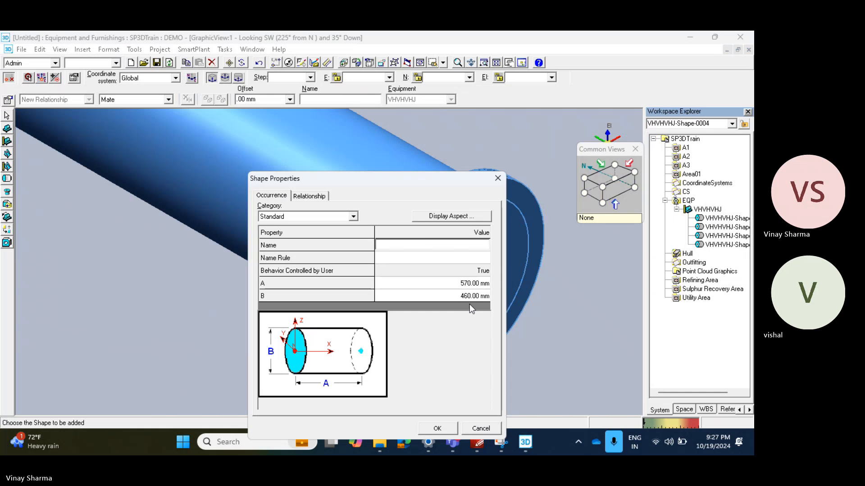
pyautogui.click(478, 283)
pyautogui.write('25')
pyautogui.press('Tab')
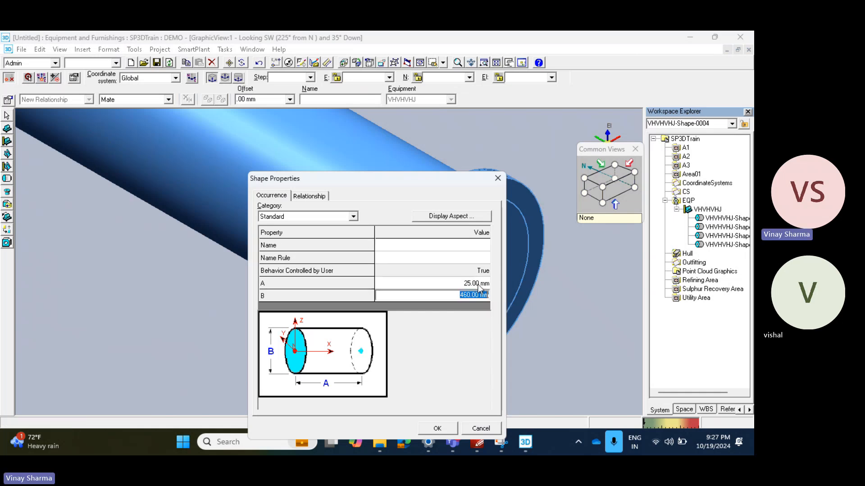
pyautogui.write('570')
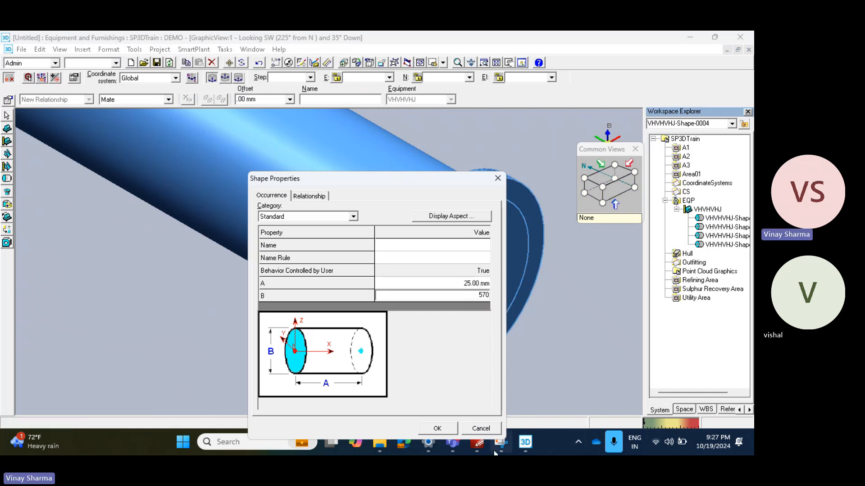
pyautogui.press('Return')
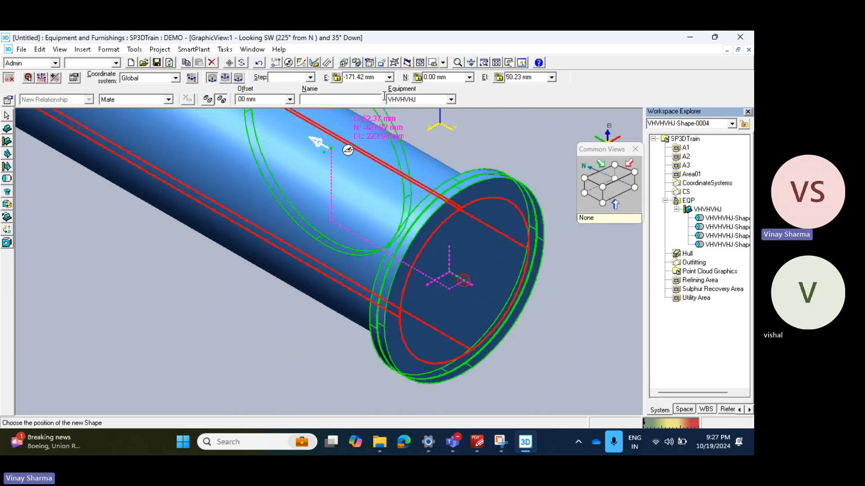
# Step: Lock the new cylinder's elevation, north and east coordinates at 0 mm relative to the target
pyautogui.click(554, 77)
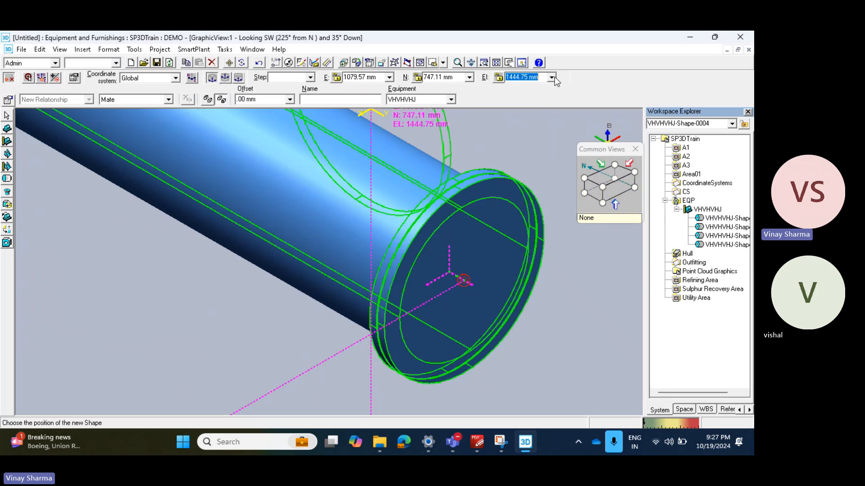
pyautogui.write('0')
pyautogui.press('Tab')
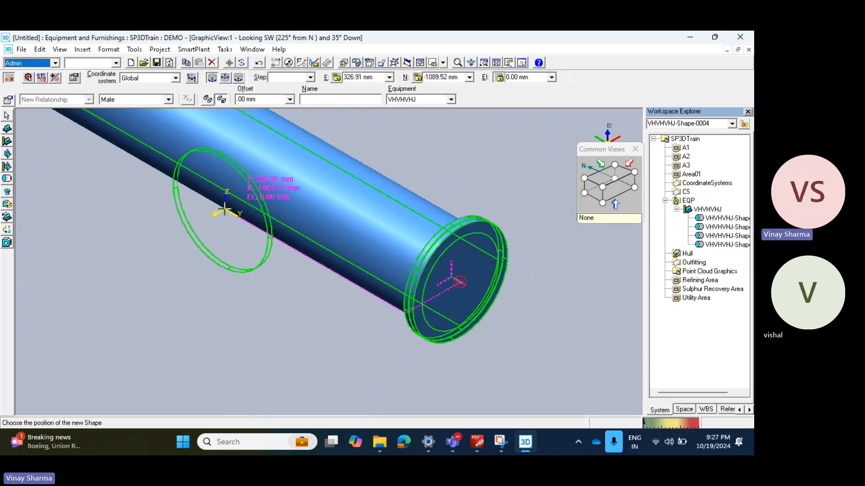
pyautogui.click(458, 78)
pyautogui.write('0')
pyautogui.press('Tab')
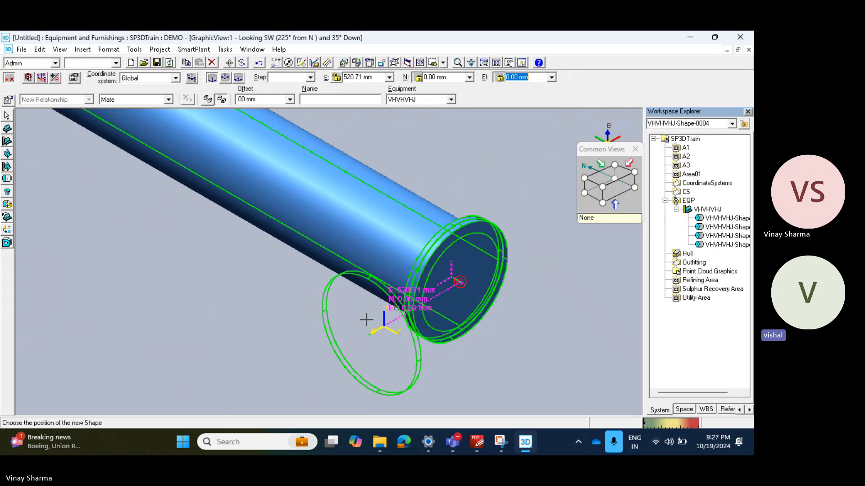
pyautogui.click(383, 76)
pyautogui.write('0')
pyautogui.press('Tab')
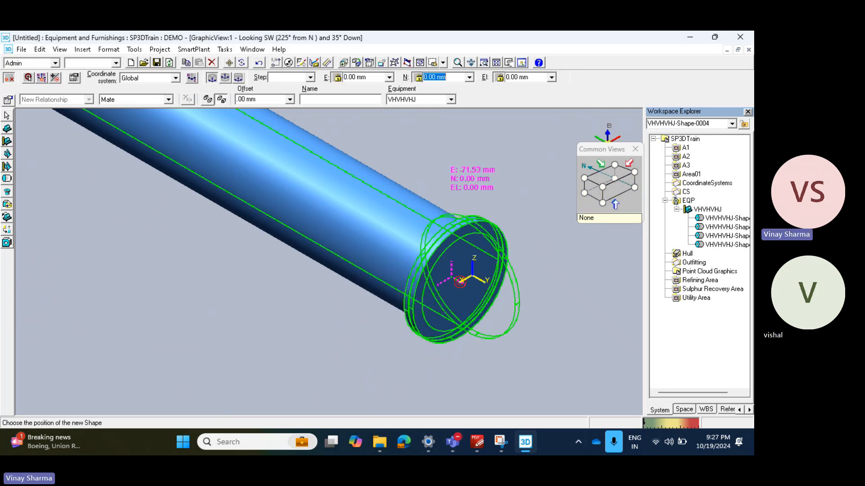
# Step: Set the cylinder's north coordinate to -580 mm and place it as a flange disc around the vessel shell
pyautogui.write('580')
pyautogui.press('Return')
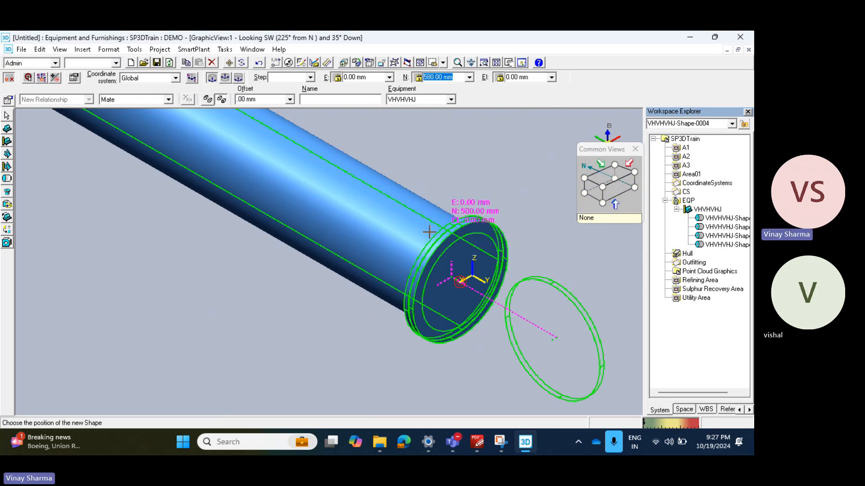
pyautogui.write('-580')
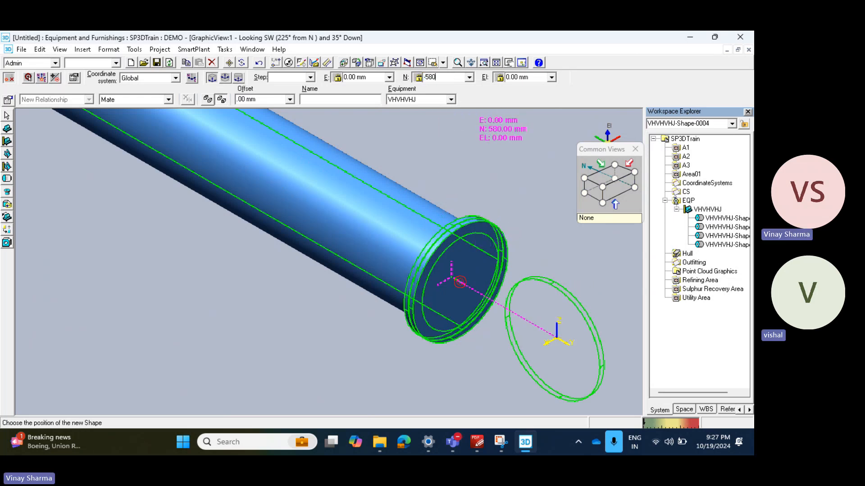
pyautogui.press('Return')
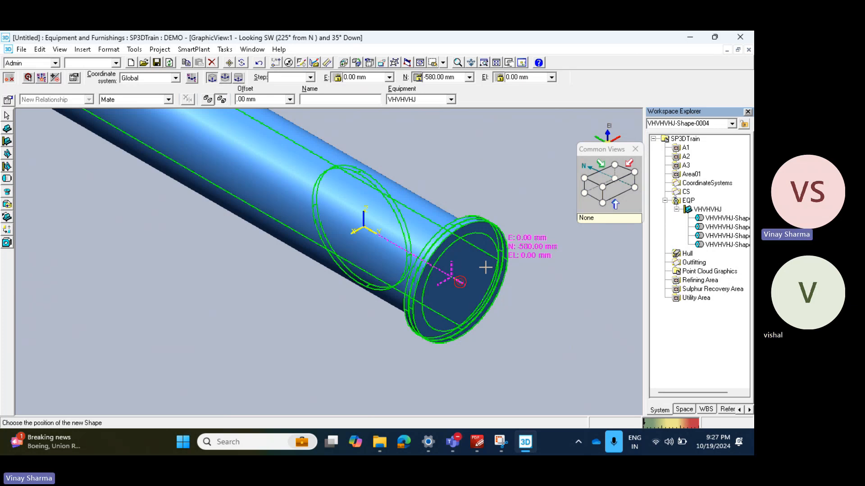
pyautogui.click(460, 171)
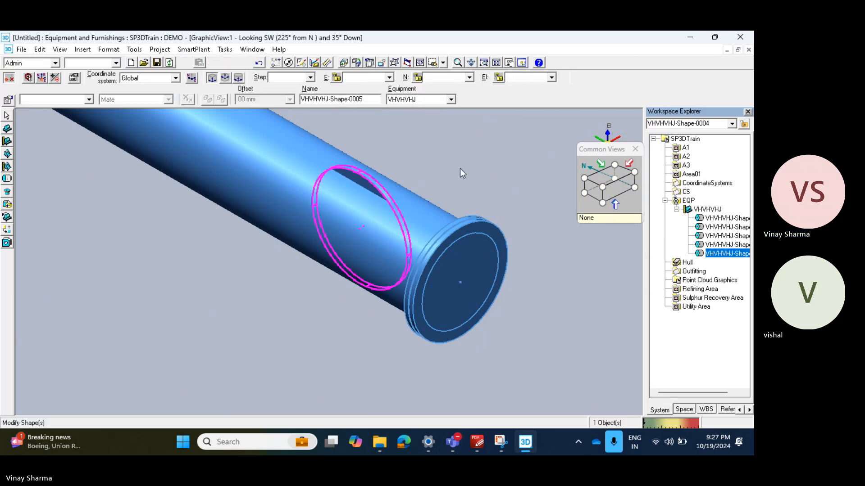
pyautogui.click(308, 242)
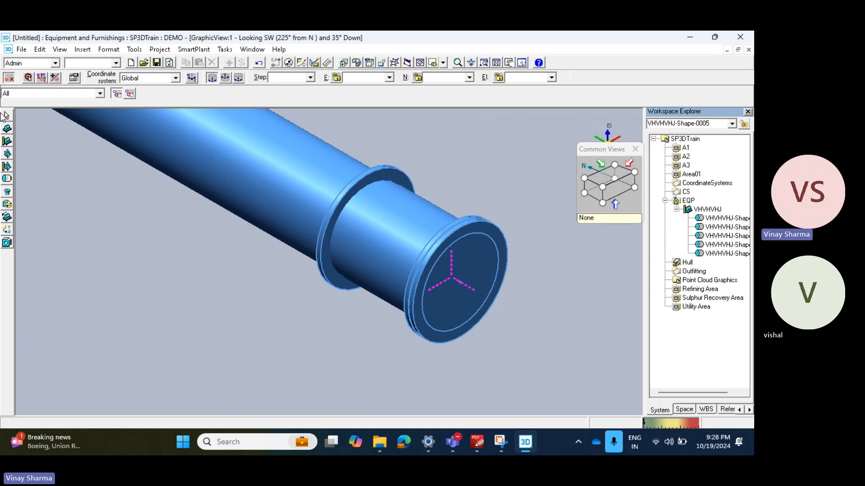
# Step: Add another cylinder to the vessel with A 25 mm and B 570 mm, positioned at E 0, N 608 and El 0 mm
pyautogui.click(7, 179)
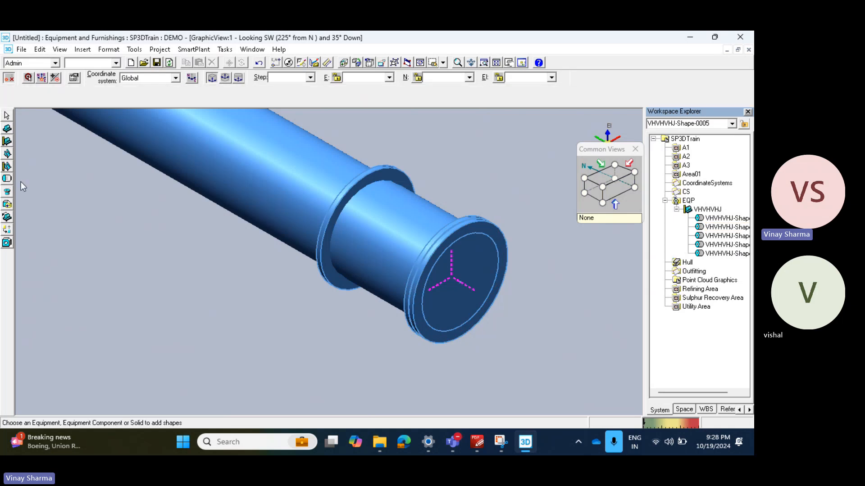
pyautogui.click(396, 244)
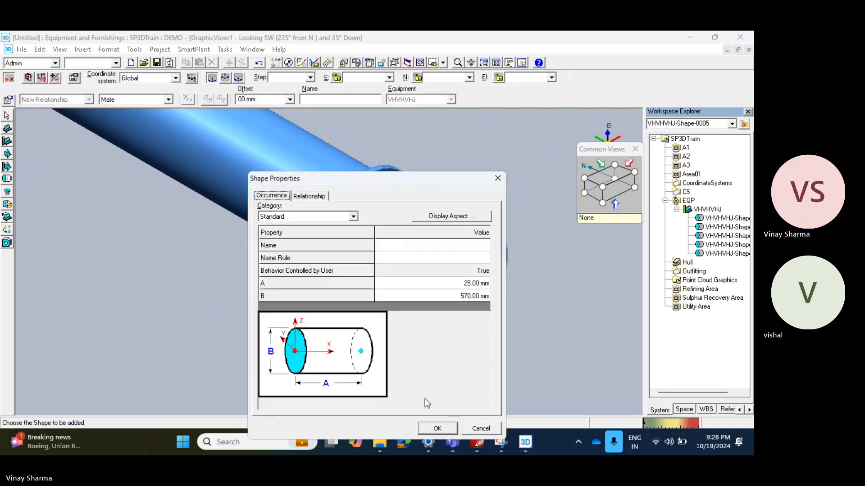
pyautogui.click(435, 428)
pyautogui.click(377, 78)
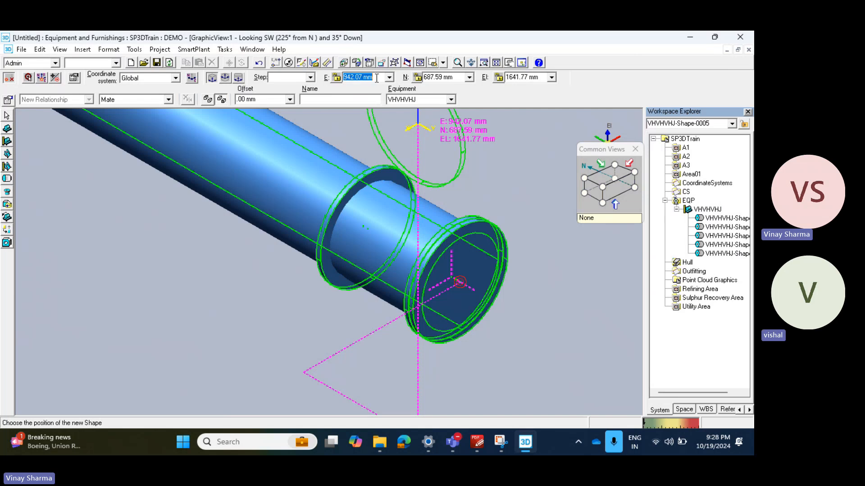
pyautogui.write('0')
pyautogui.press('Tab')
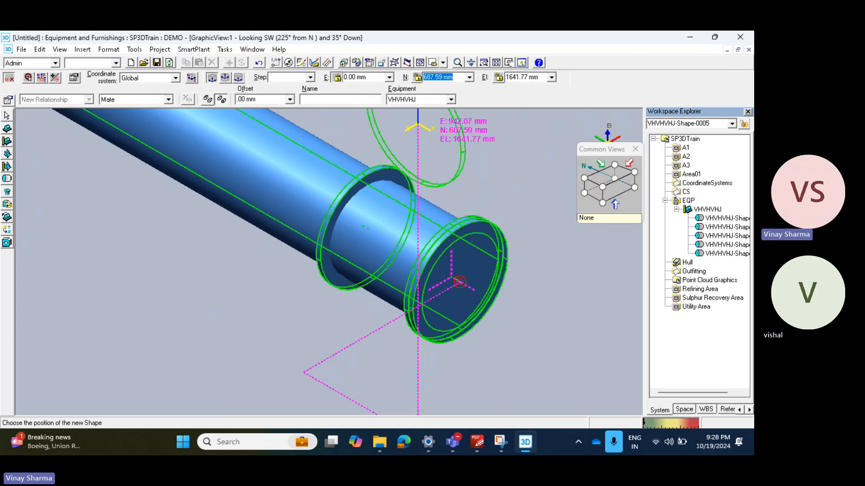
pyautogui.write('608')
pyautogui.press('Tab')
pyautogui.write('0')
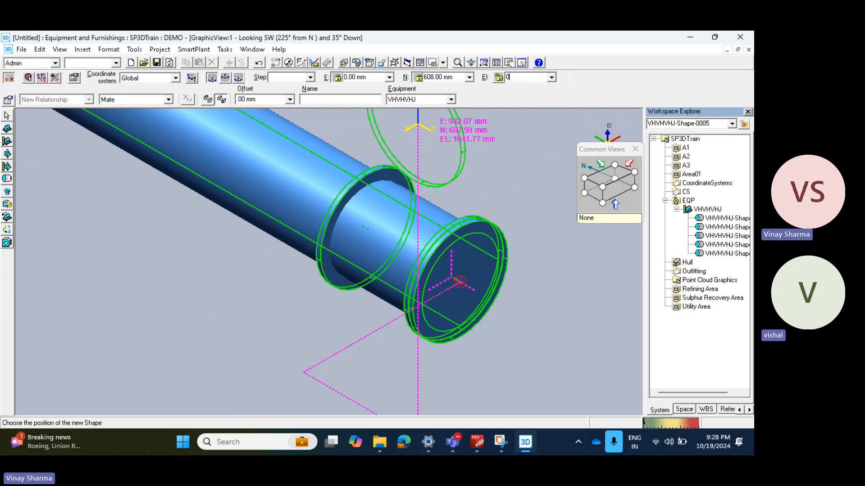
pyautogui.press('Tab')
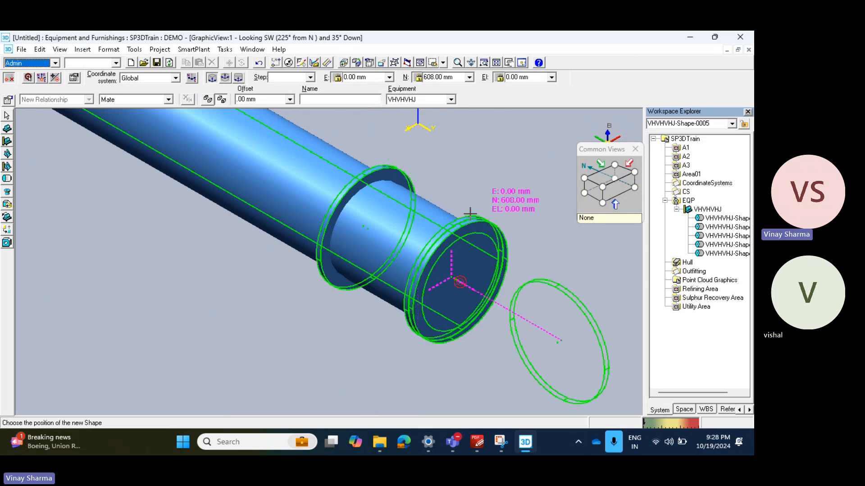
# Step: Correct the second cylinder's north coordinate to -608 mm and place it beside the first flange disc on the shell
pyautogui.click(456, 76)
pyautogui.press('BackSpace')
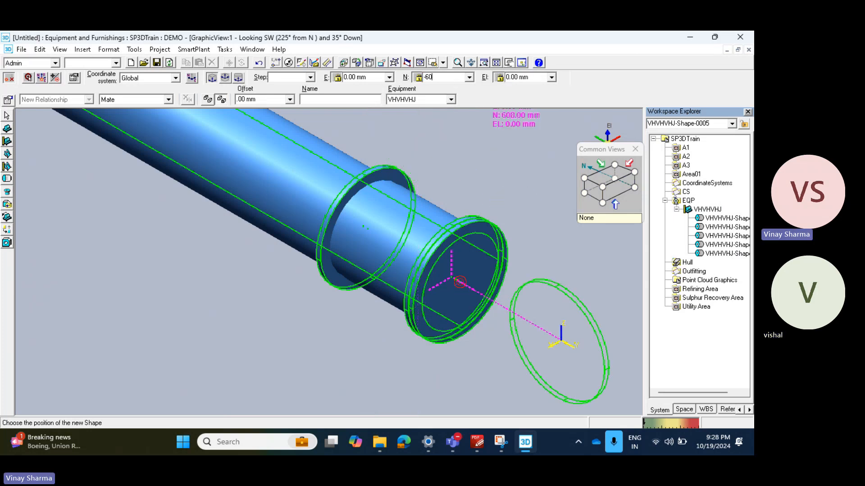
pyautogui.write('-608')
pyautogui.press('Return')
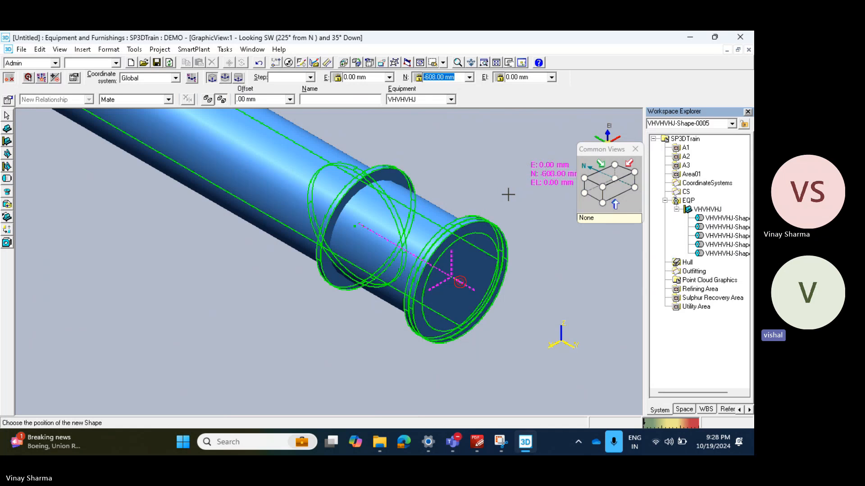
pyautogui.click(509, 195)
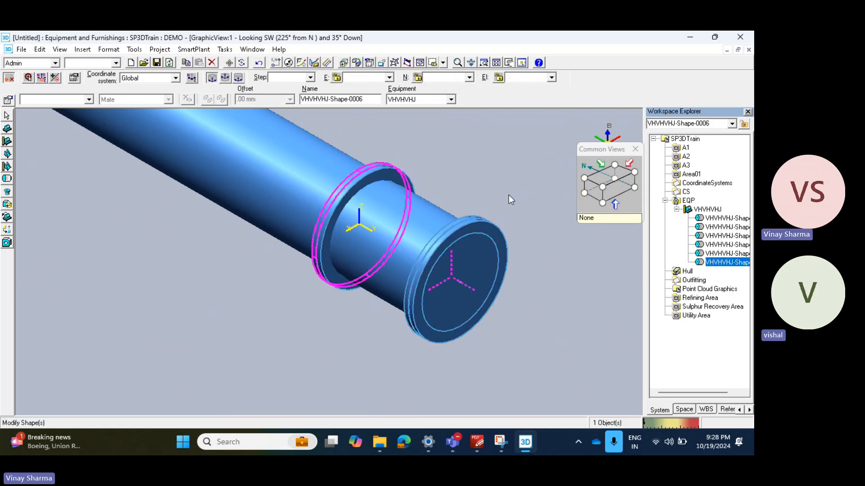
# Step: Inspect the gap between the two new flange discs looking east, and switch to an isometric view looking northeast
pyautogui.click(592, 190)
pyautogui.scroll(-5, 355, 206)
pyautogui.scroll(5, 431, 307)
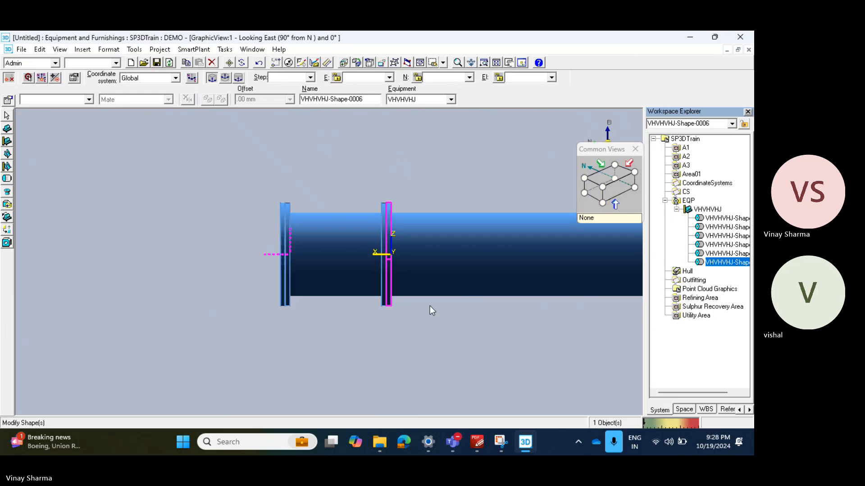
pyautogui.scroll(5, 390, 192)
pyautogui.scroll(5, 425, 180)
pyautogui.scroll(-4, 426, 181)
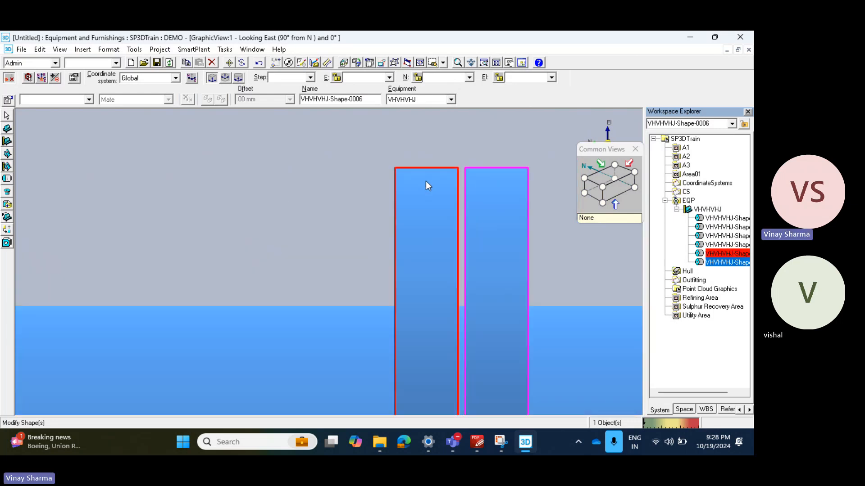
pyautogui.scroll(-2, 427, 181)
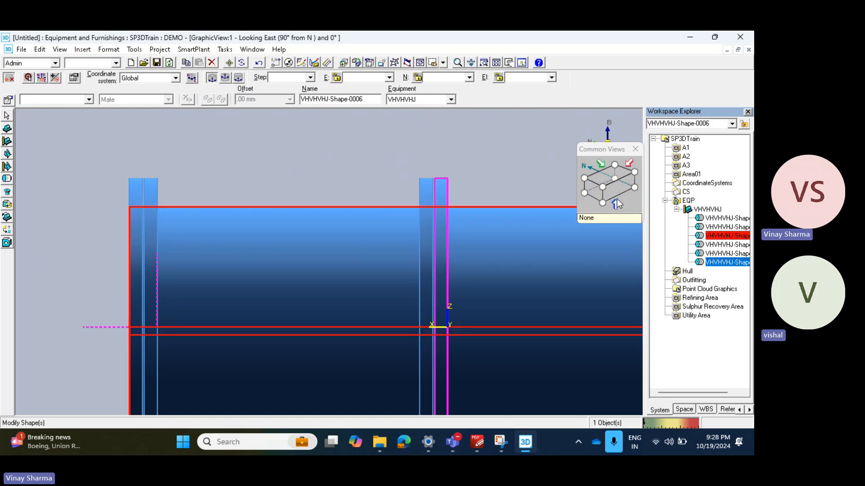
pyautogui.click(602, 186)
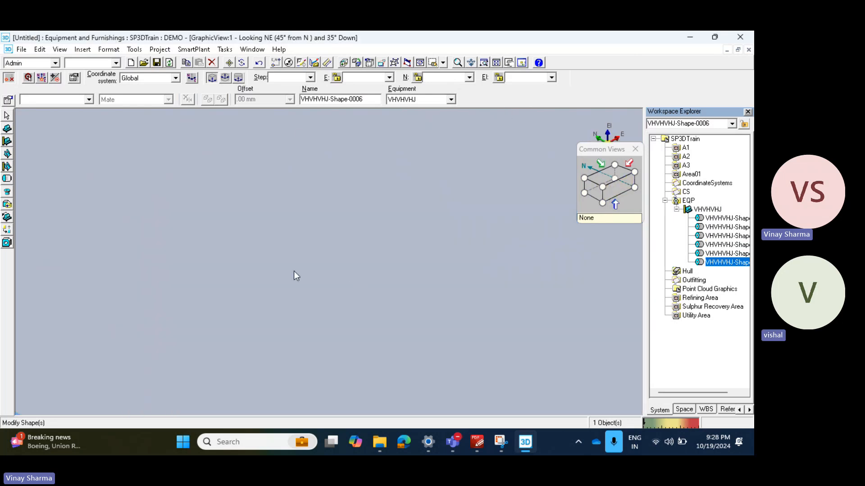
# Step: Switch to an isometric view looking southwest and inspect the flange discs at the end of the vessel
pyautogui.click(615, 167)
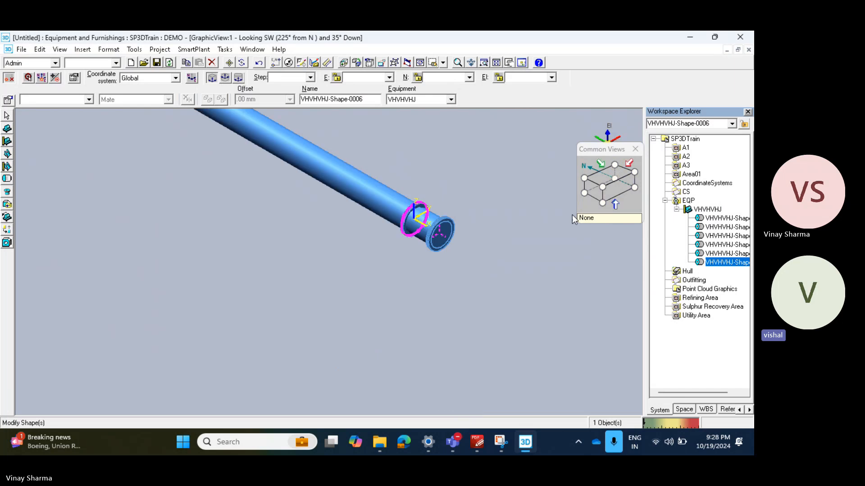
pyautogui.scroll(3, 377, 223)
pyautogui.scroll(2, 297, 237)
pyautogui.scroll(-5, 338, 213)
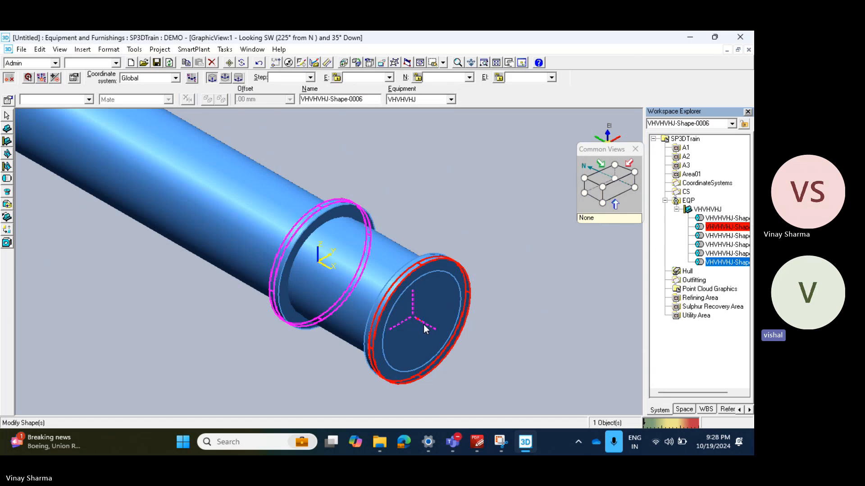
pyautogui.click(6, 181)
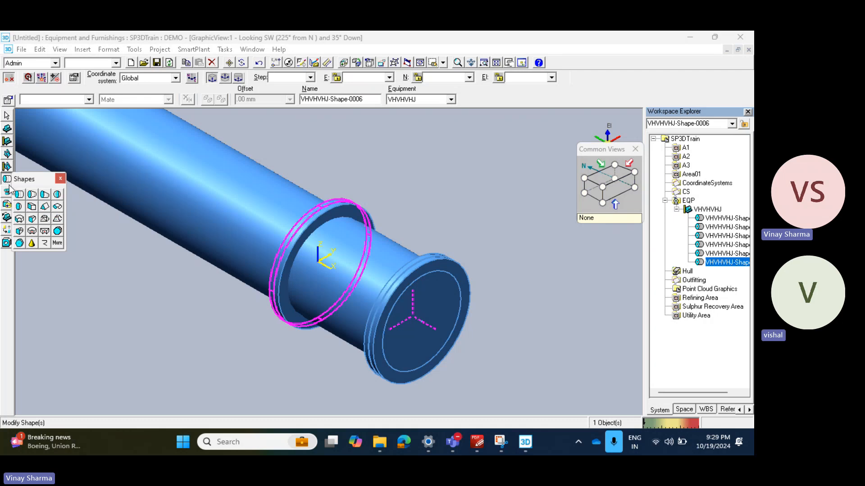
pyautogui.click(19, 206)
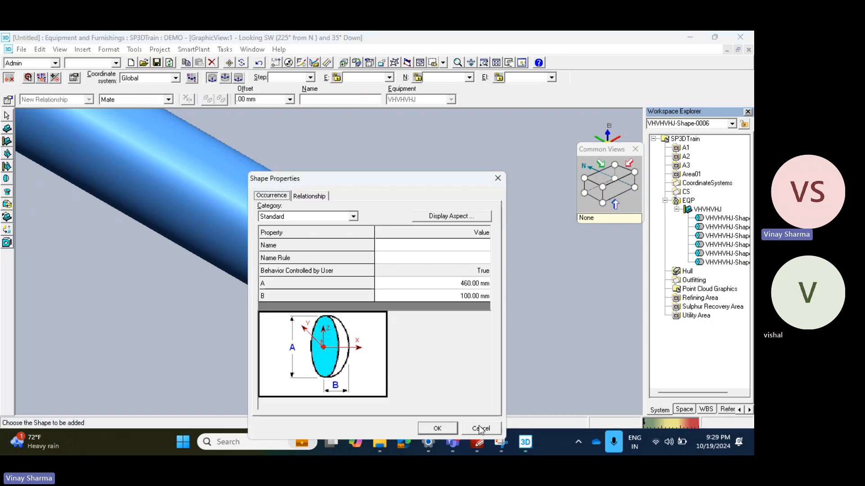
pyautogui.click(481, 429)
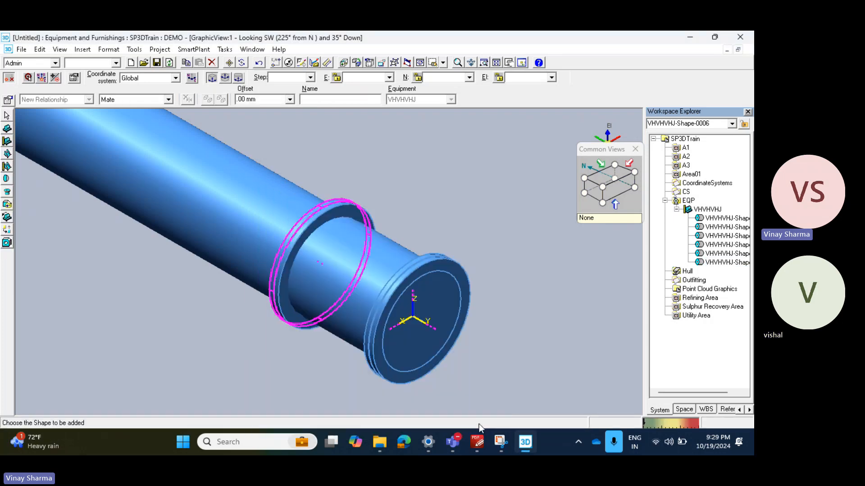
pyautogui.click(6, 180)
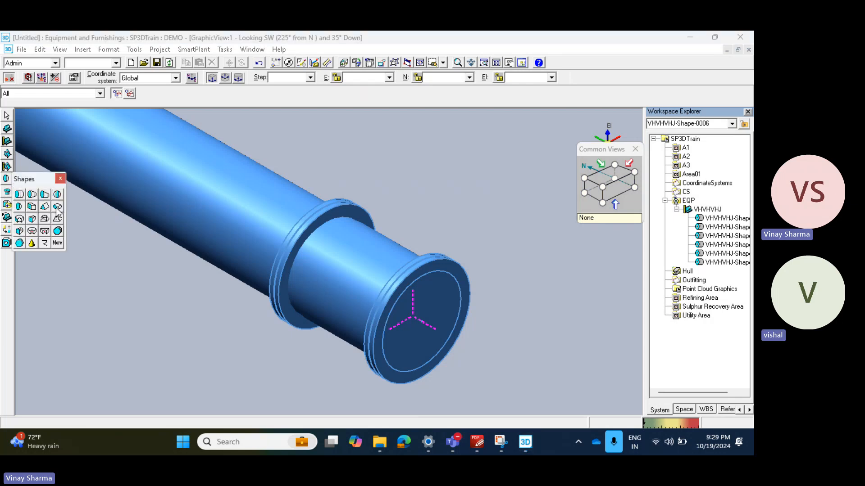
pyautogui.click(58, 244)
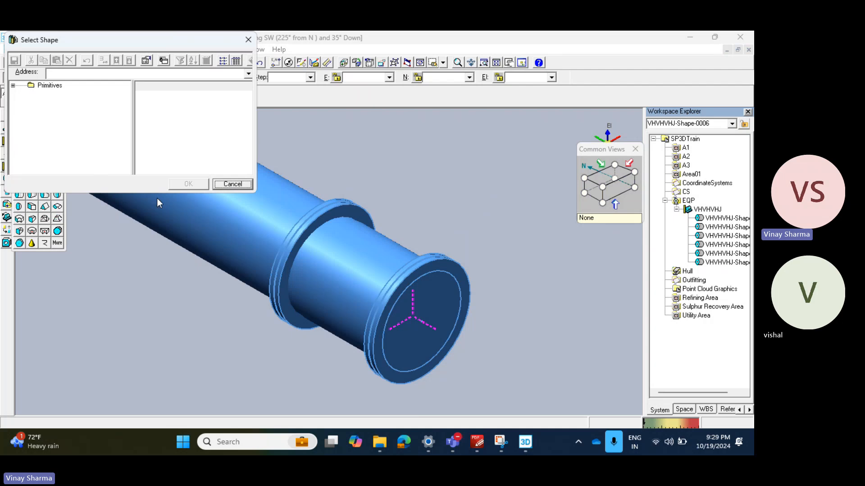
pyautogui.click(232, 184)
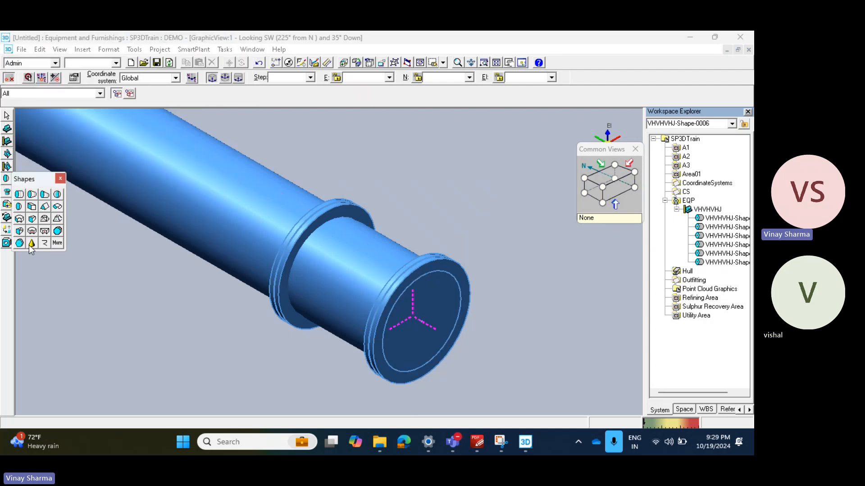
# Step: Add a datum cone shape with A 228.60 mm to the vessel equipment and place it at the centre of the flanged end
pyautogui.click(31, 245)
pyautogui.click(301, 317)
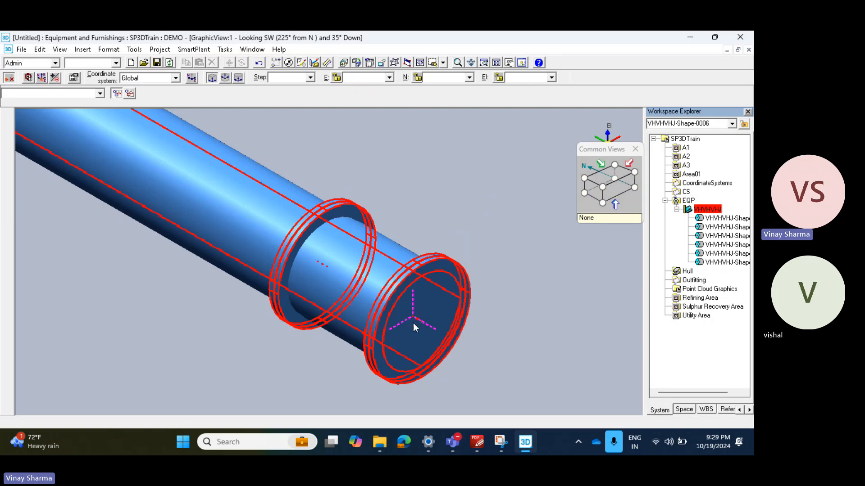
pyautogui.scroll(2, 417, 324)
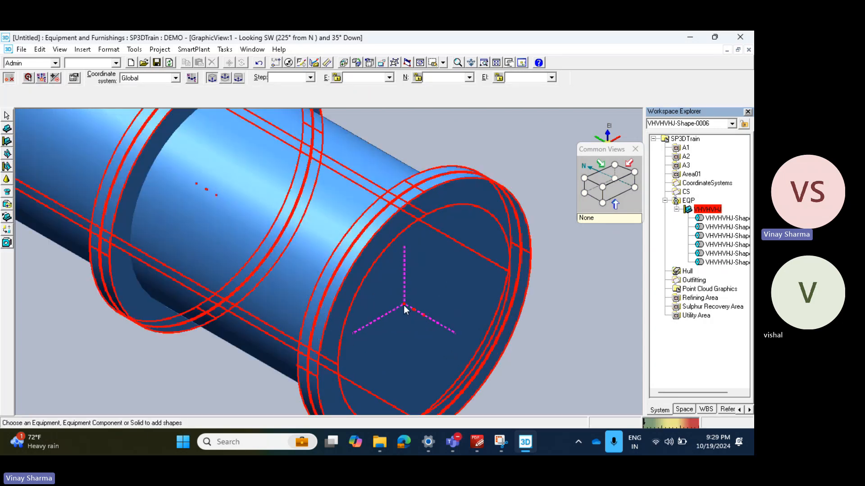
pyautogui.click(7, 178)
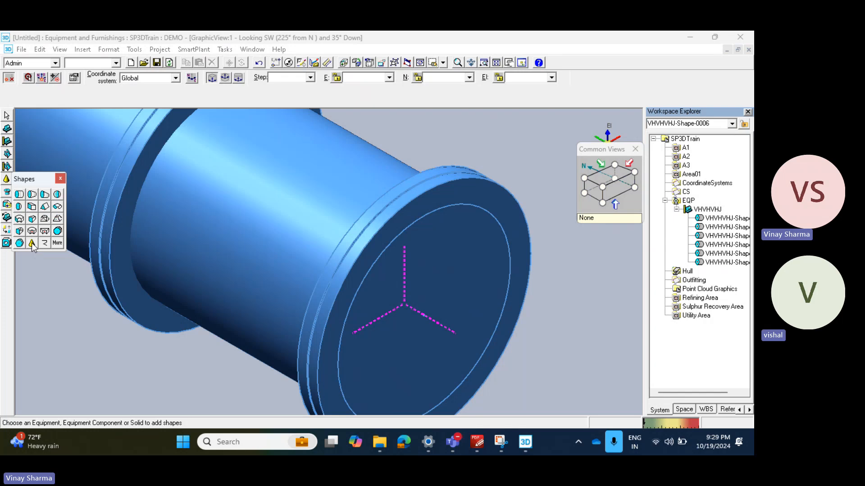
pyautogui.click(32, 243)
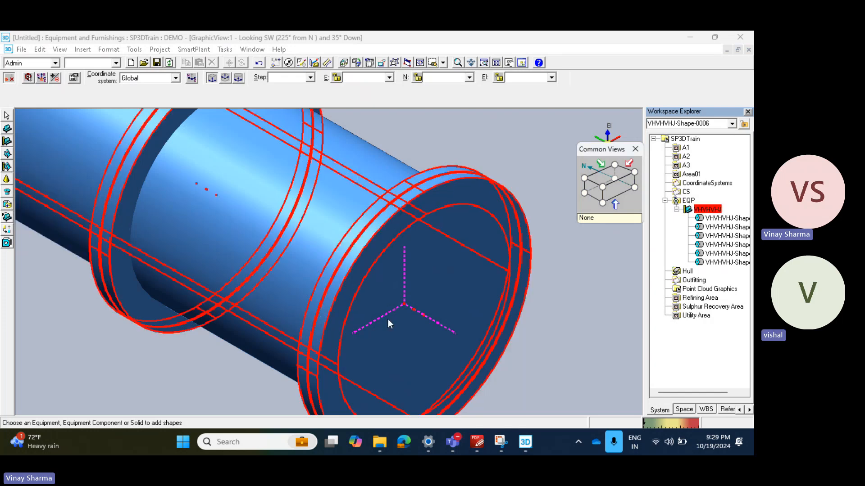
pyautogui.click(409, 310)
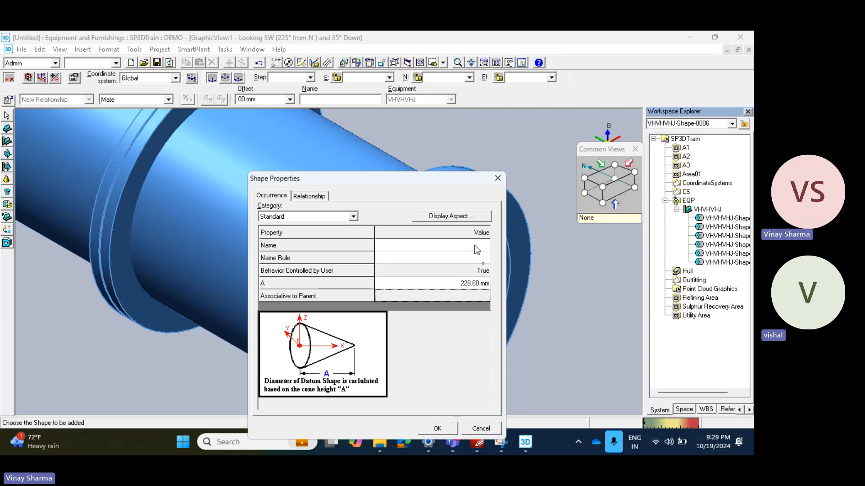
pyautogui.click(440, 427)
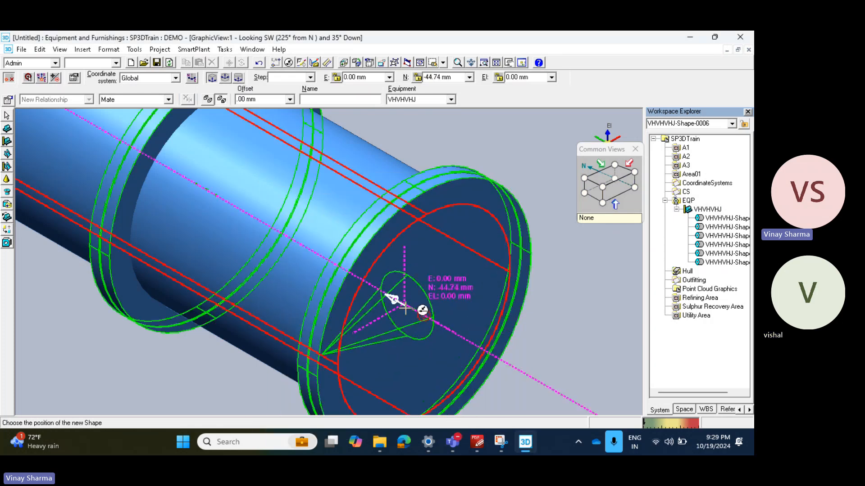
pyautogui.click(389, 298)
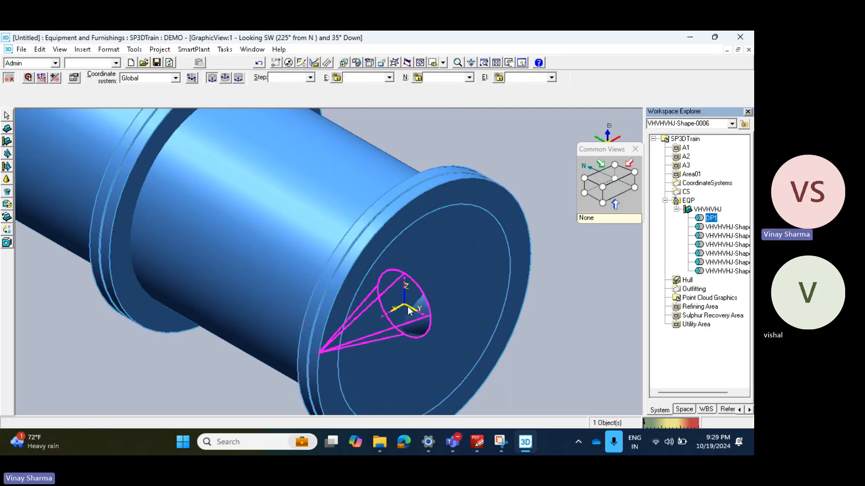
# Step: Rotate the datum cone until it points into the shell along the vessel axis, and deselect it
pyautogui.press('Right')
pyautogui.press('Right')
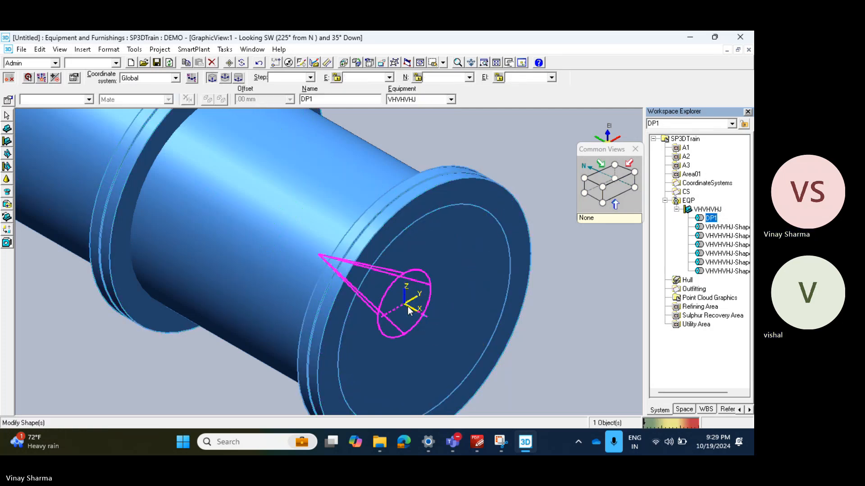
pyautogui.press('Escape')
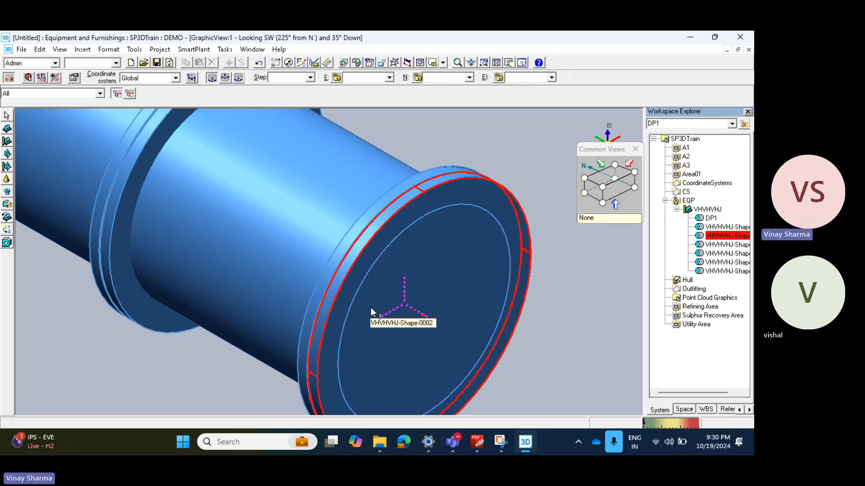
# Step: Switch to the PDF drawing and examine the flange dimensions and the NS1, NS2 and N2 nozzles at the vessel's end
pyautogui.click(478, 443)
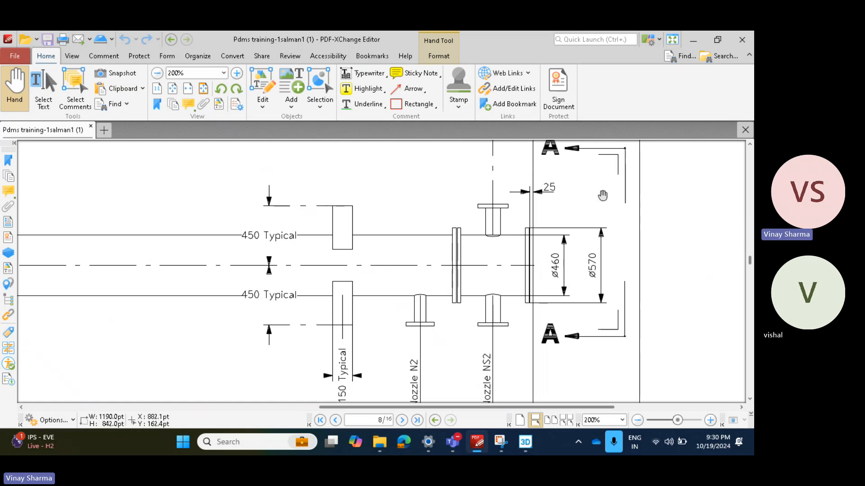
pyautogui.keyDown('ctrl'); pyautogui.scroll(-3, 606, 194); pyautogui.keyUp('ctrl')
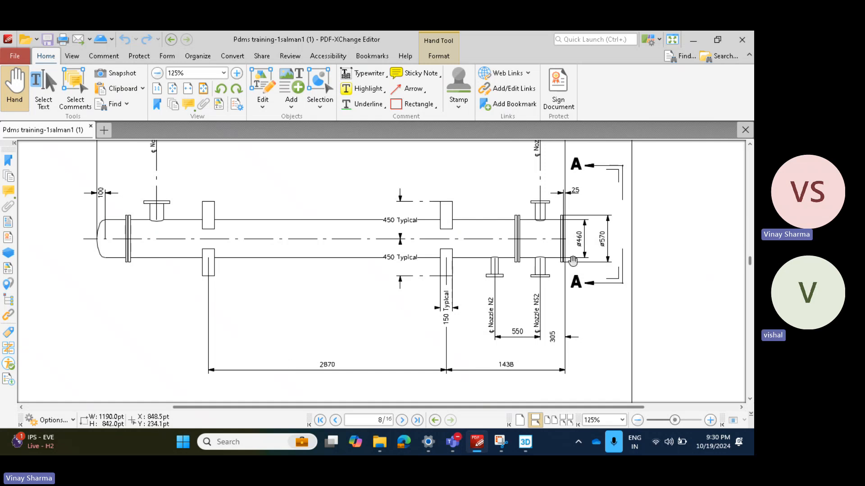
pyautogui.scroll(1, 608, 233)
pyautogui.keyDown('ctrl'); pyautogui.scroll(4, 593, 288); pyautogui.keyUp('ctrl')
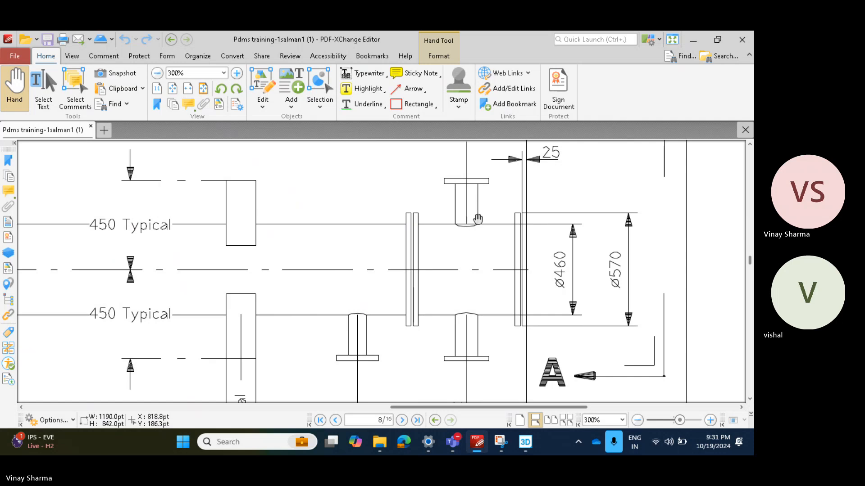
pyautogui.keyDown('ctrl'); pyautogui.scroll(2, 482, 205); pyautogui.keyUp('ctrl')
pyautogui.moveTo(482, 206)
pyautogui.mouseDown()
pyautogui.moveTo(459, 272)
pyautogui.moveTo(445, 381)
pyautogui.moveTo(440, 264)
pyautogui.mouseUp()
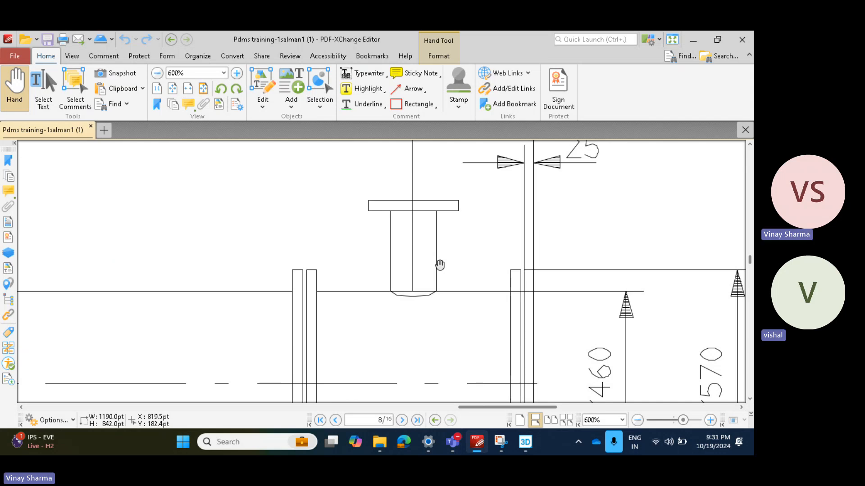
pyautogui.press('XF86AudioRaiseVolume')
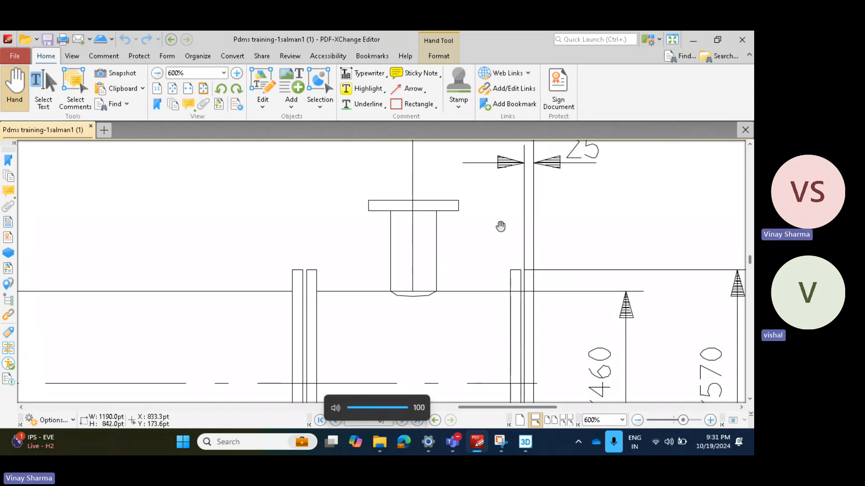
pyautogui.keyDown('ctrl'); pyautogui.scroll(-3, 448, 276); pyautogui.keyUp('ctrl')
pyautogui.keyDown('ctrl'); pyautogui.scroll(-3, 449, 285); pyautogui.keyUp('ctrl')
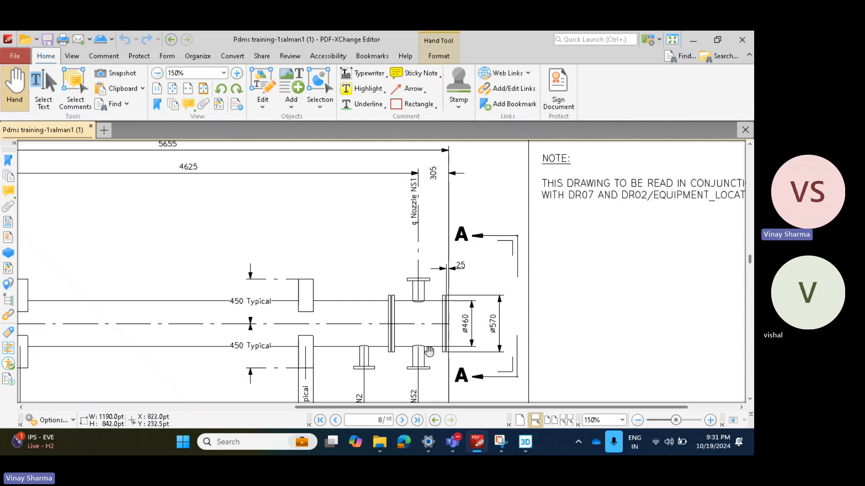
pyautogui.moveTo(456, 444)
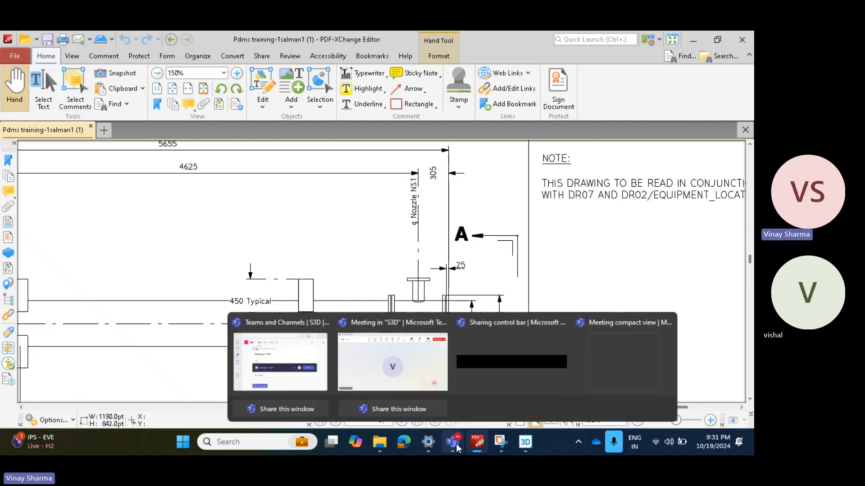
pyautogui.click(410, 369)
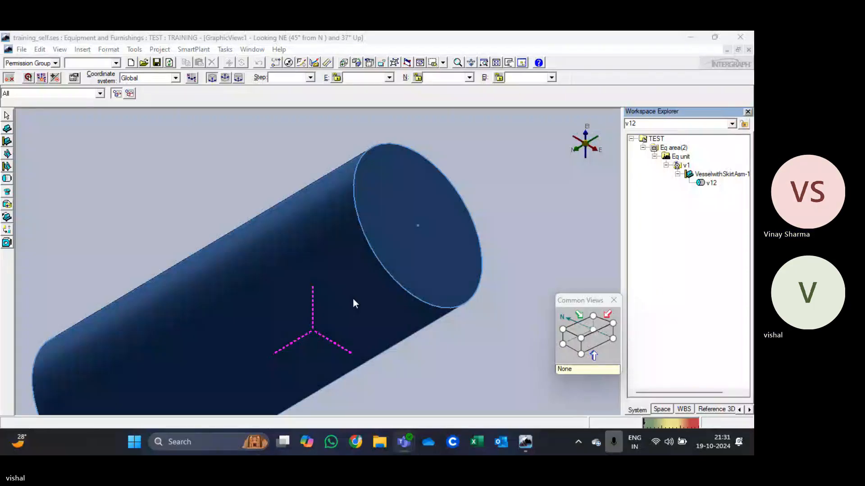
pyautogui.click(491, 220)
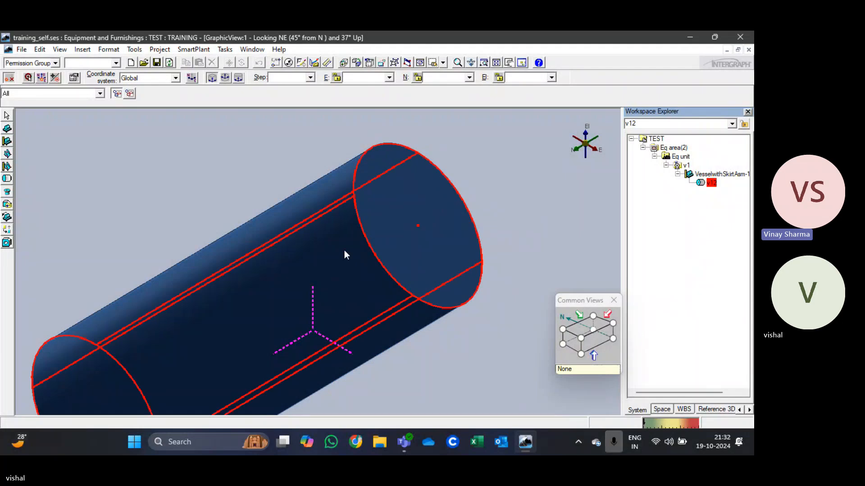
# Step: Delete the v12 cylinder from the vessel equipment in the TEST plant
pyautogui.scroll(-5, 344, 250)
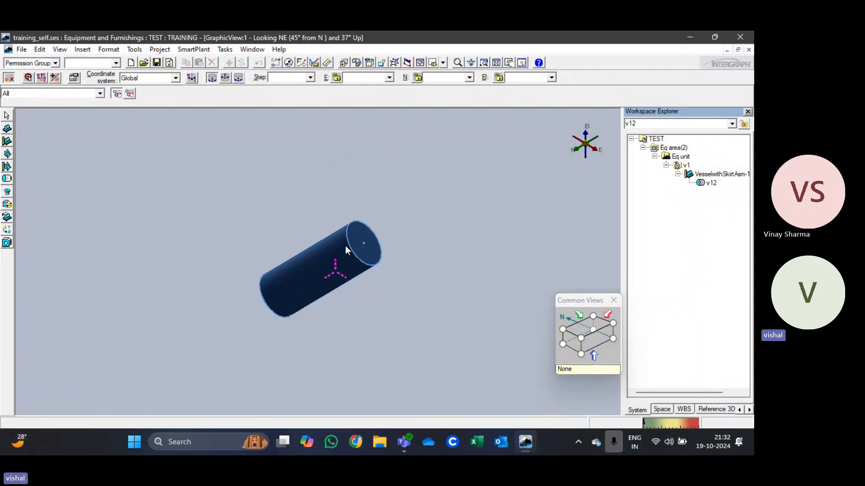
pyautogui.click(345, 245)
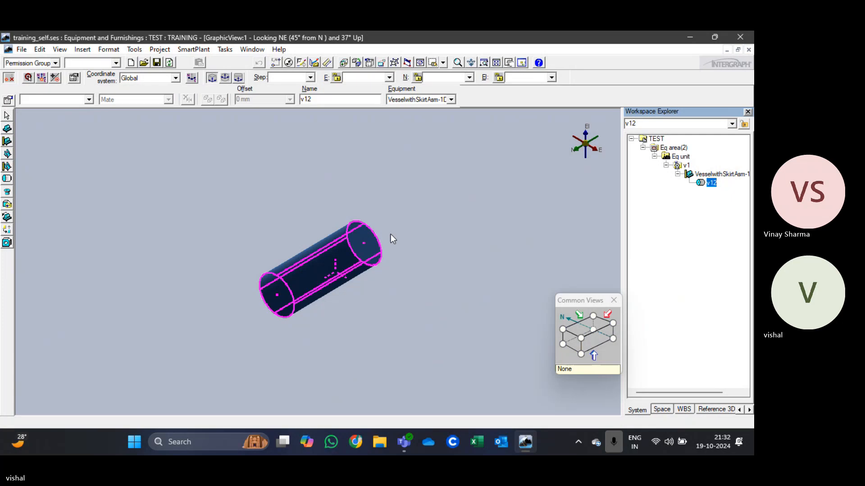
pyautogui.click(391, 235)
pyautogui.rightClick(344, 262)
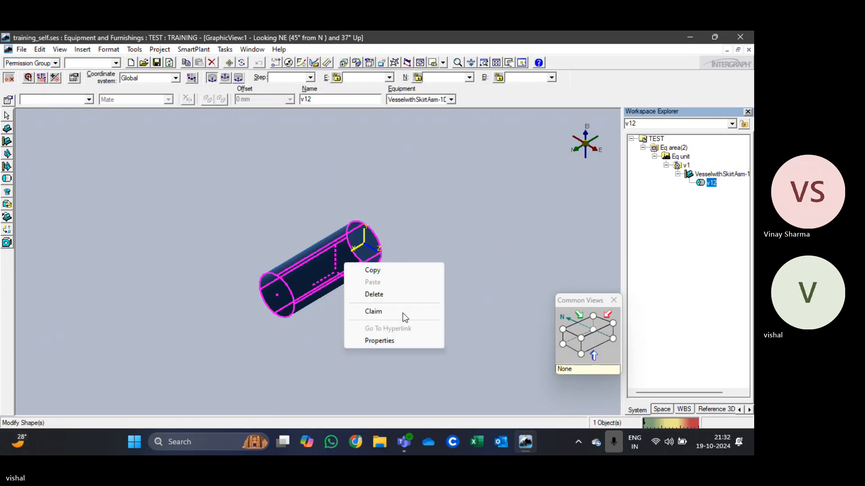
pyautogui.click(390, 294)
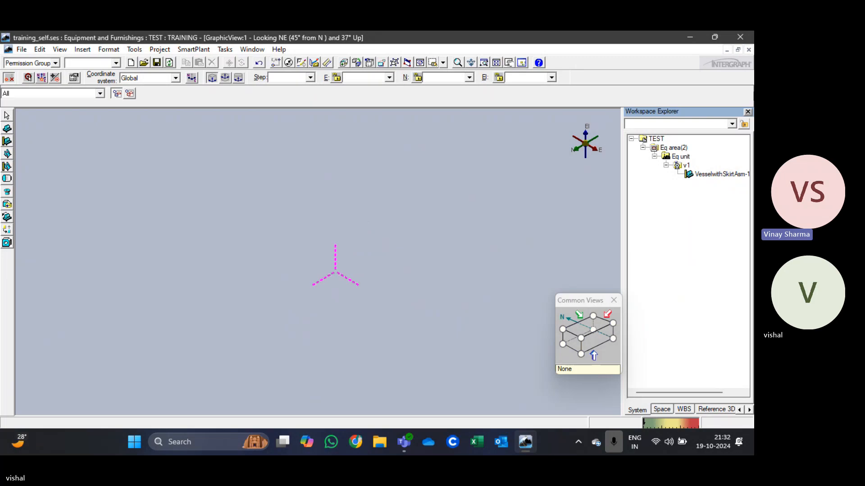
# Step: Clear the TEST hierarchy by deleting the VesselwithSkirtAsm equipment, the v1 system and Eq area(2)
pyautogui.rightClick(696, 177)
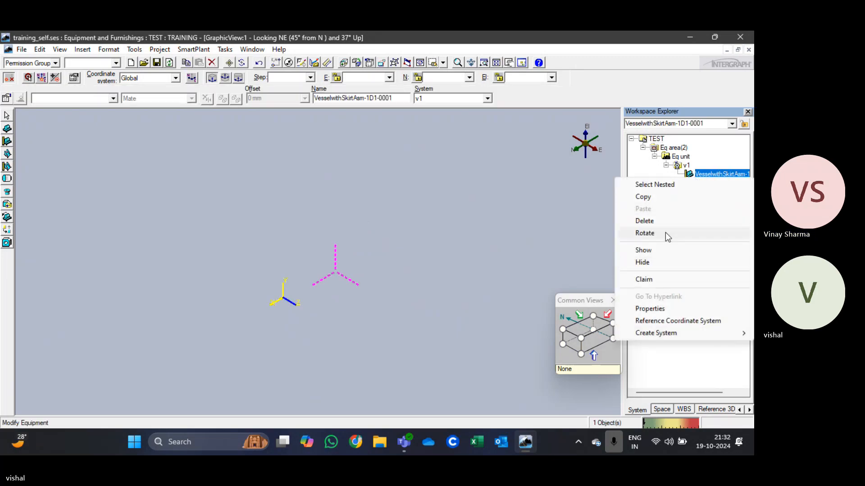
pyautogui.click(671, 221)
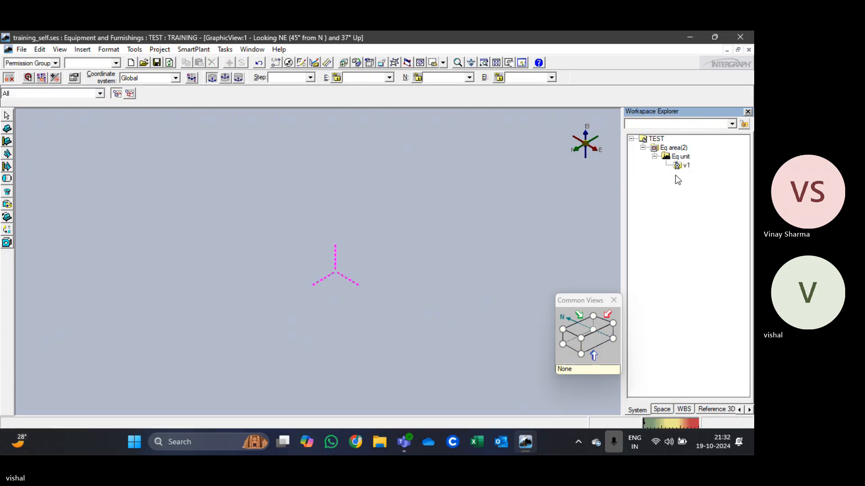
pyautogui.rightClick(685, 166)
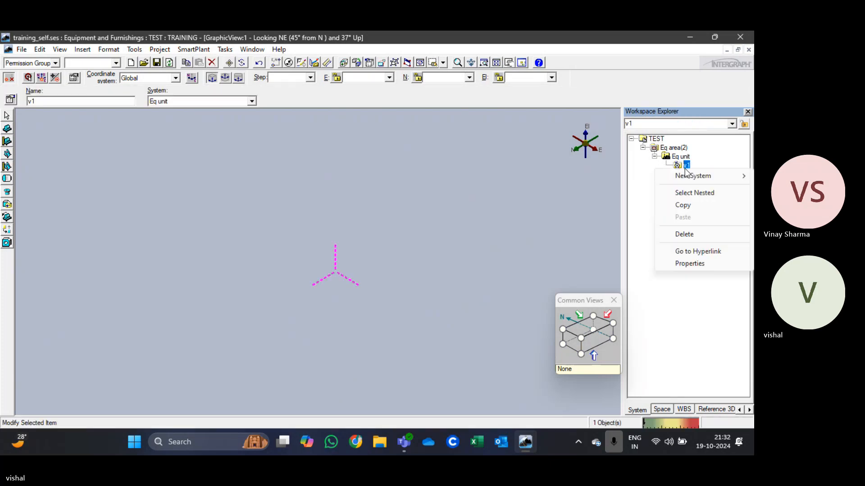
pyautogui.click(696, 236)
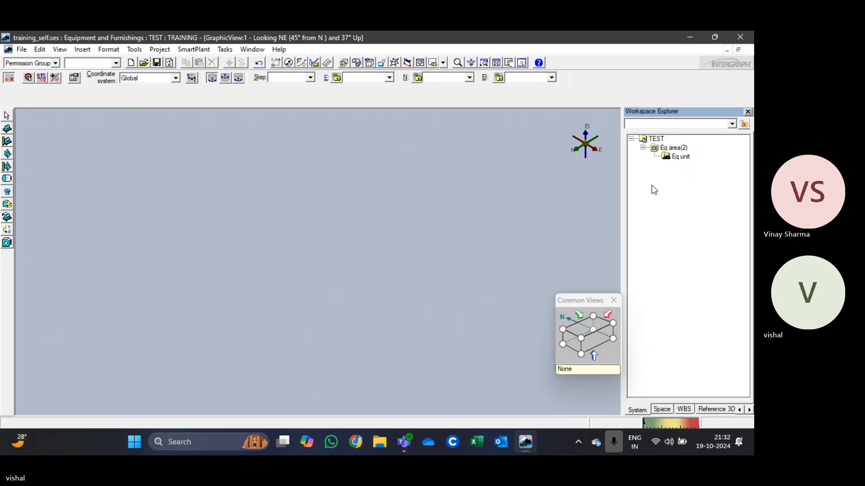
pyautogui.rightClick(667, 150)
pyautogui.click(675, 210)
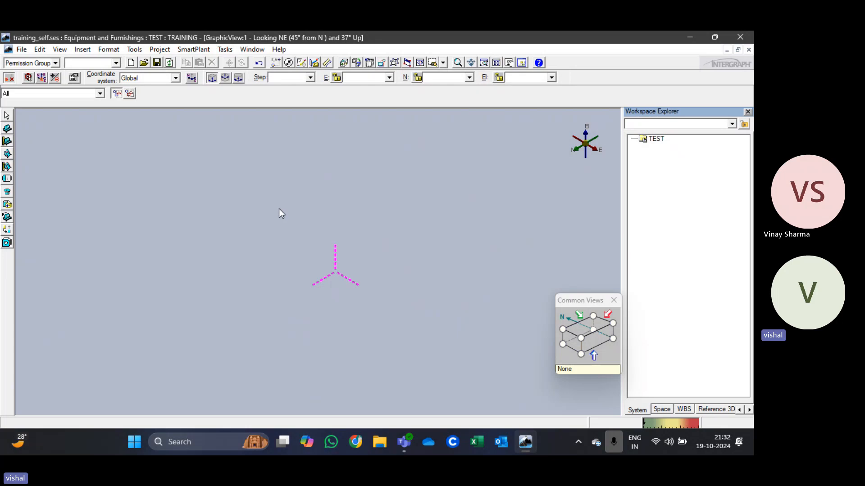
# Step: Select the TEST plant in the hierarchy and dismiss the error dialog without aborting the application
pyautogui.scroll(-2, 294, 267)
pyautogui.click(656, 139)
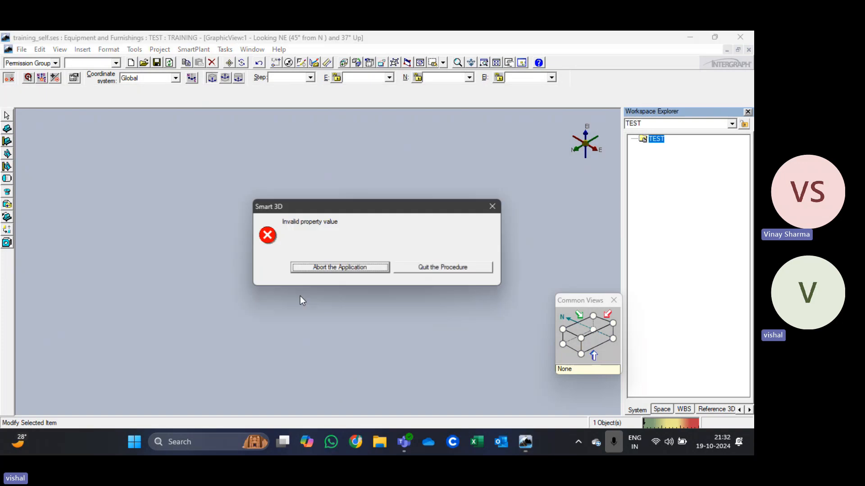
pyautogui.click(493, 206)
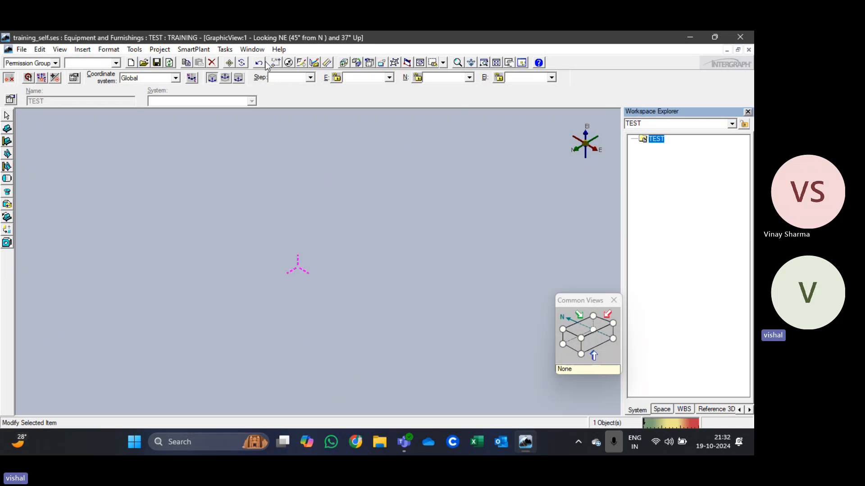
pyautogui.click(225, 50)
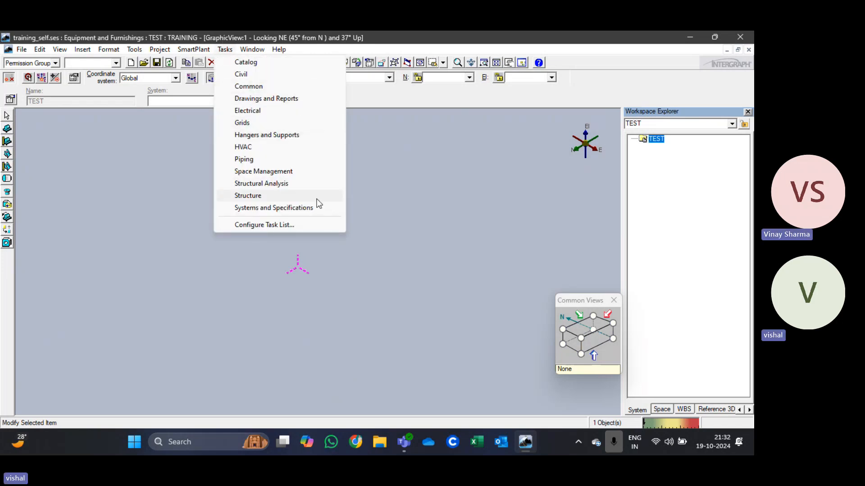
pyautogui.click(380, 201)
# Step: Create a new equipment system under the TEST plant, keeping its default name and the User Defined name rule
pyautogui.click(655, 139)
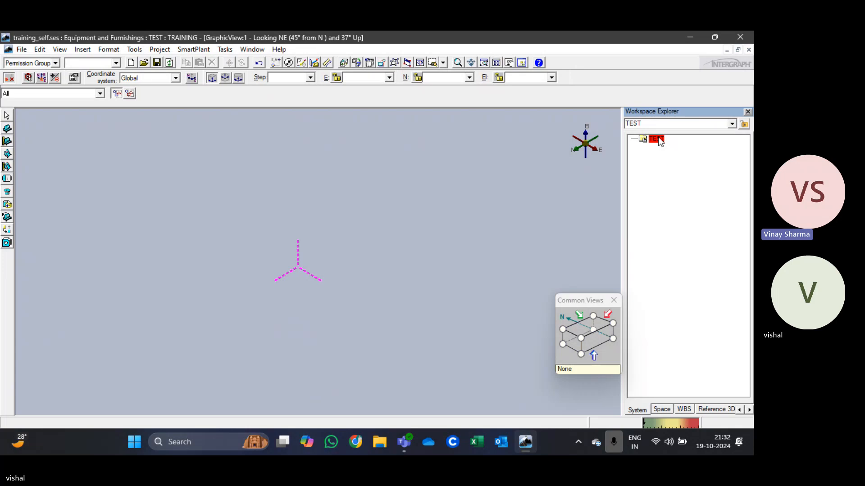
pyautogui.rightClick(669, 190)
pyautogui.moveTo(710, 166)
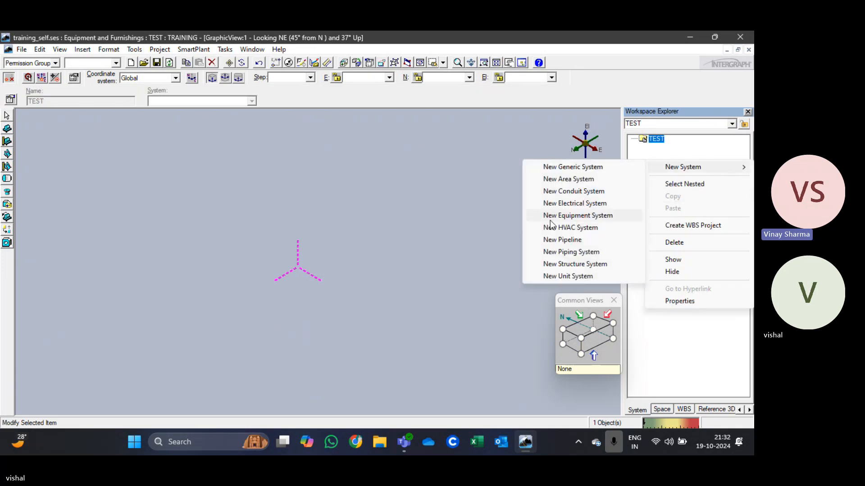
pyautogui.click(581, 216)
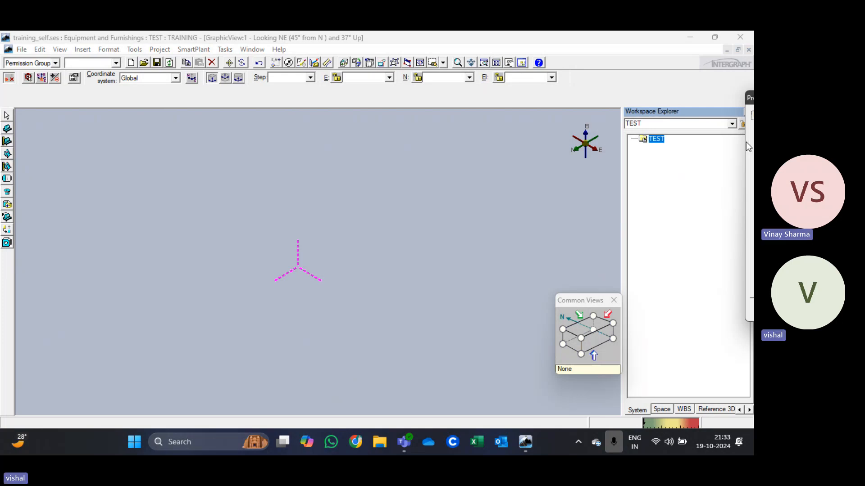
pyautogui.moveTo(748, 102); pyautogui.dragTo(206, 131)
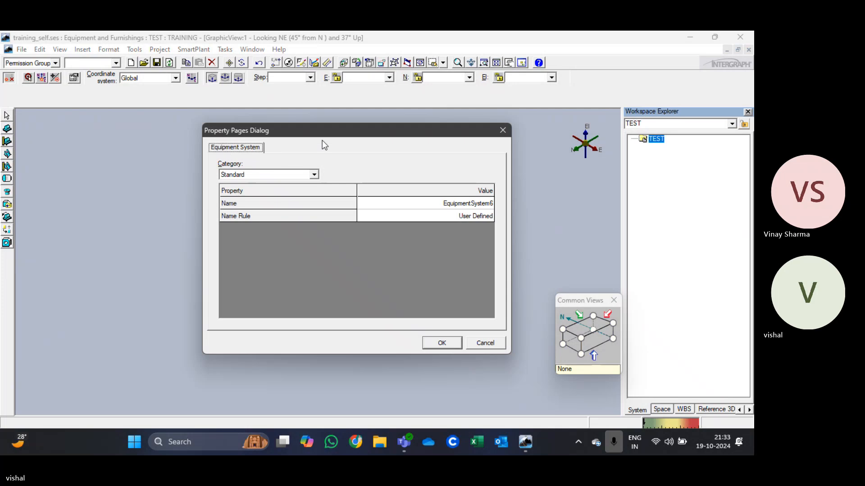
pyautogui.moveTo(291, 129); pyautogui.dragTo(238, 110)
pyautogui.click(332, 182)
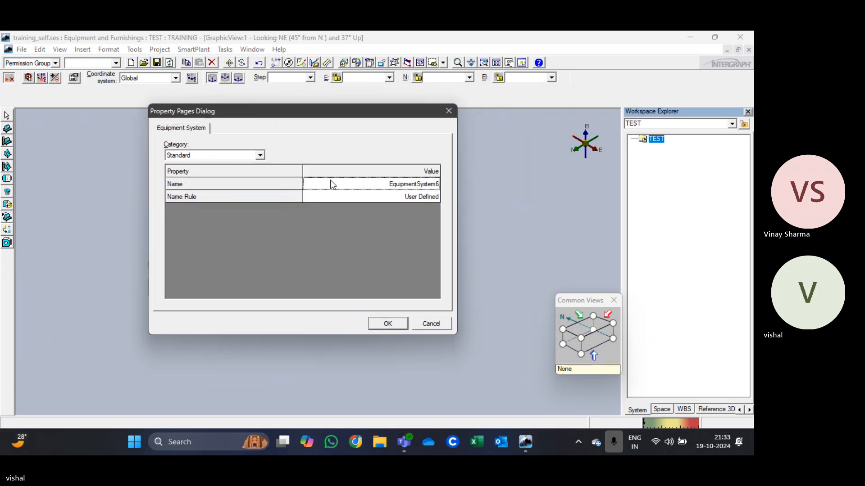
pyautogui.click(331, 182)
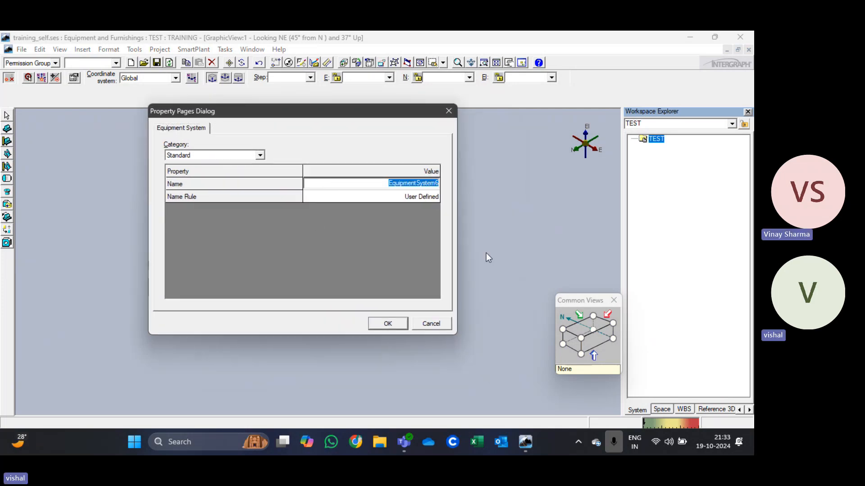
pyautogui.click(385, 321)
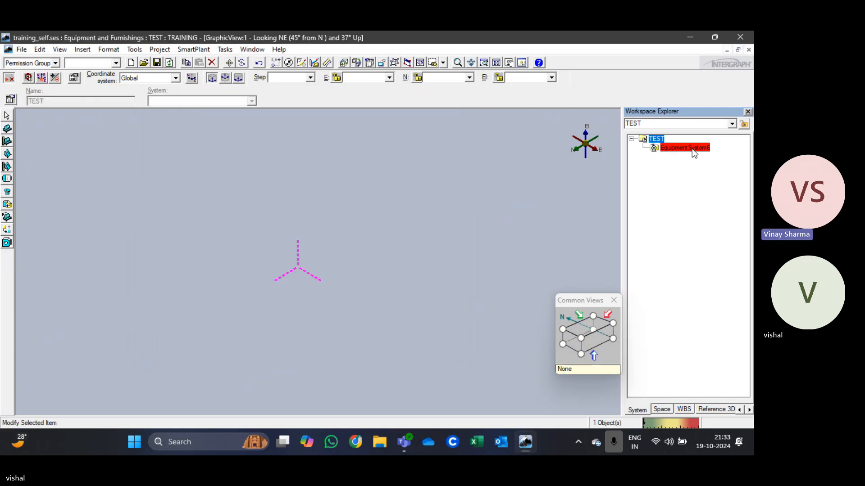
pyautogui.click(690, 148)
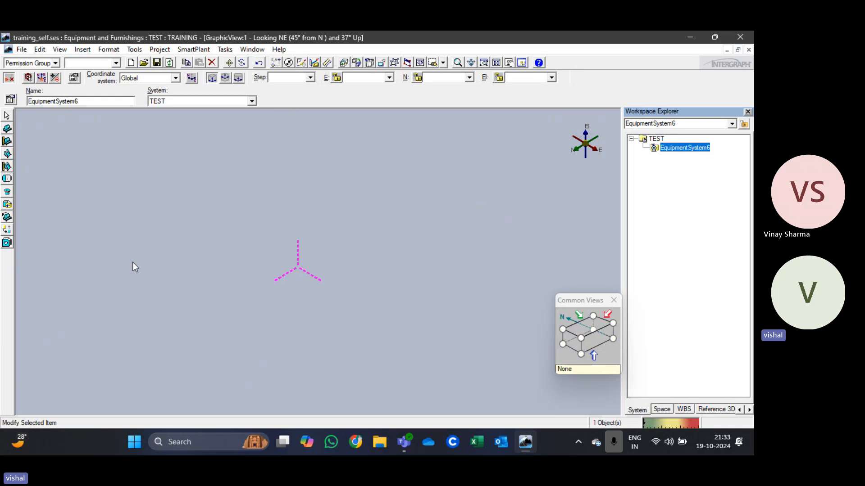
pyautogui.click(225, 50)
pyautogui.click(193, 212)
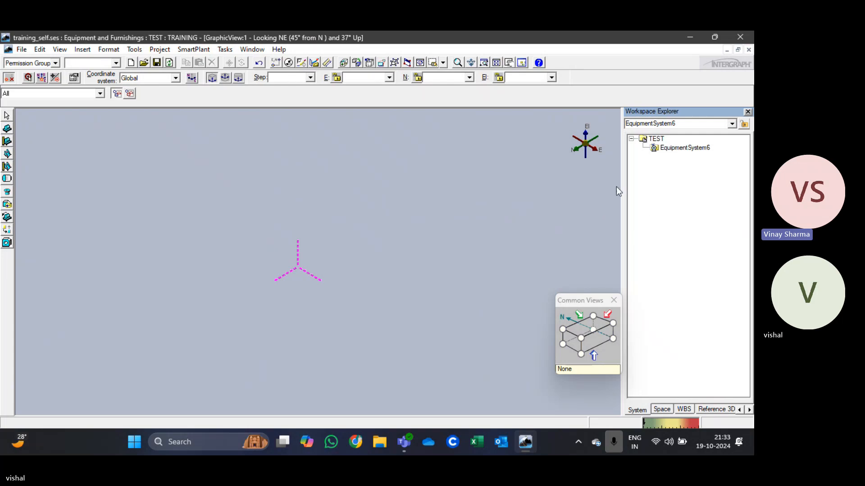
pyautogui.scroll(2, 285, 295)
pyautogui.scroll(2, 318, 200)
pyautogui.scroll(-4, 332, 238)
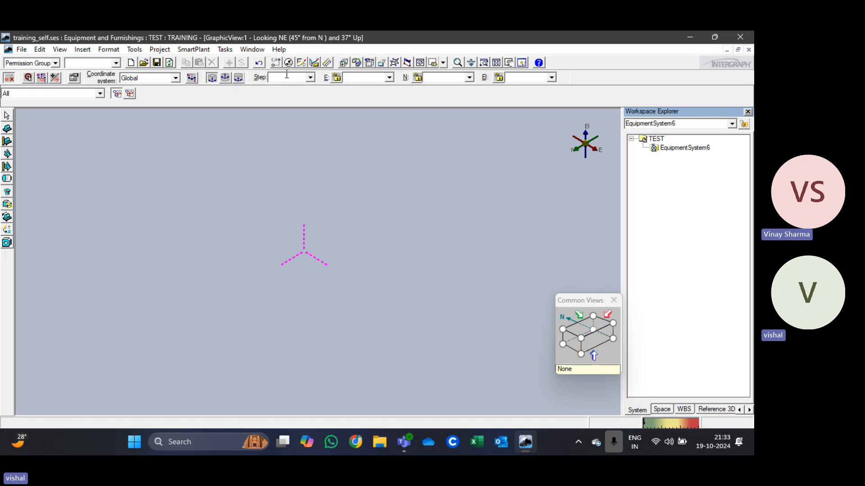
pyautogui.click(356, 77)
pyautogui.scroll(1, 317, 266)
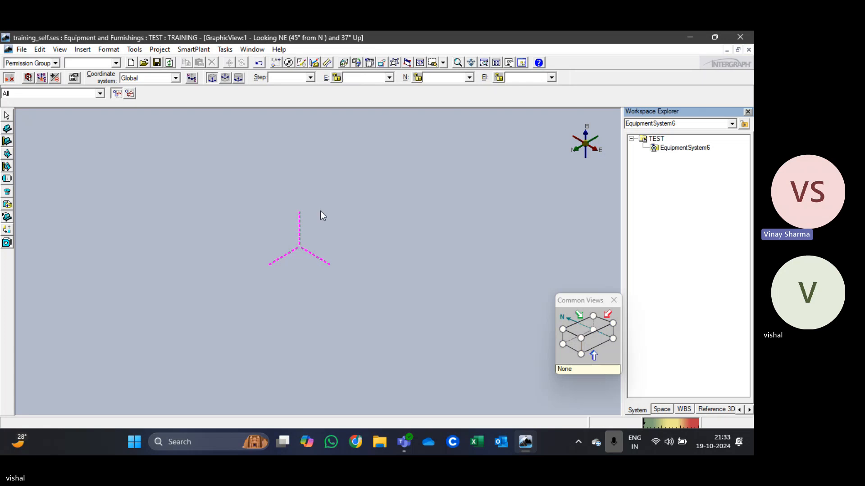
pyautogui.rightClick(687, 147)
pyautogui.click(546, 223)
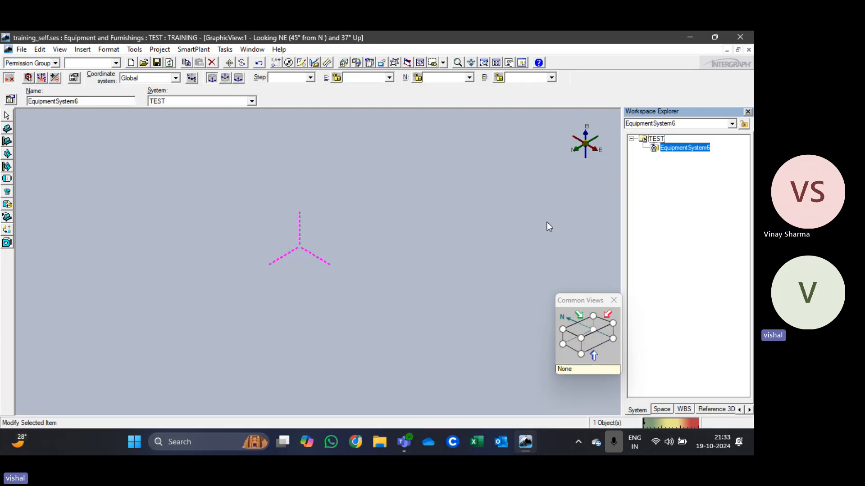
pyautogui.rightClick(682, 147)
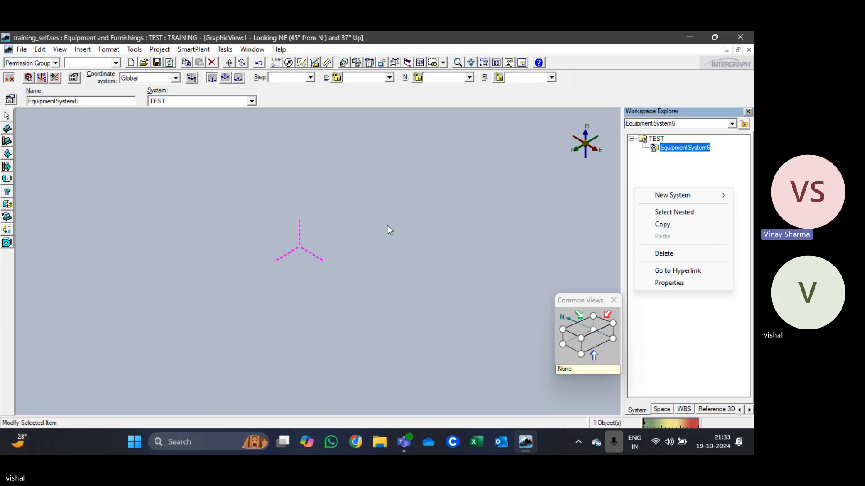
pyautogui.click(382, 195)
# Step: Move the Common Views window away from the Workspace Explorer to an empty corner of the graphic view
pyautogui.moveTo(562, 301); pyautogui.dragTo(44, 131)
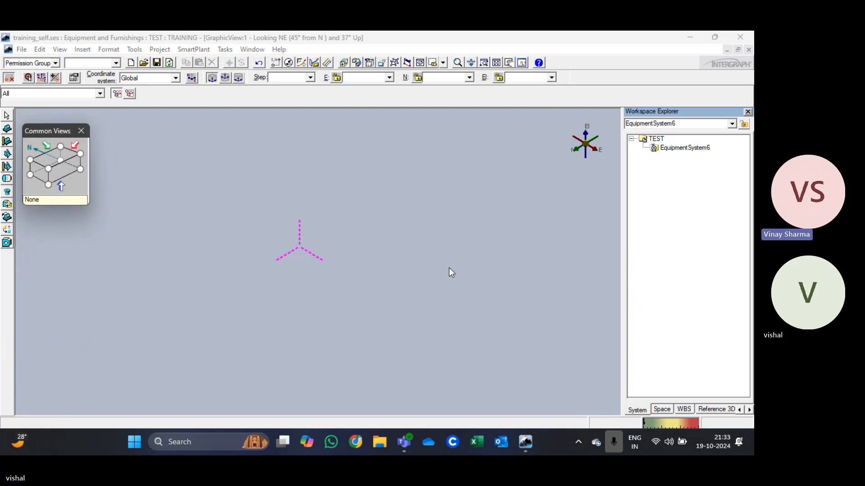
pyautogui.moveTo(48, 131); pyautogui.dragTo(47, 336)
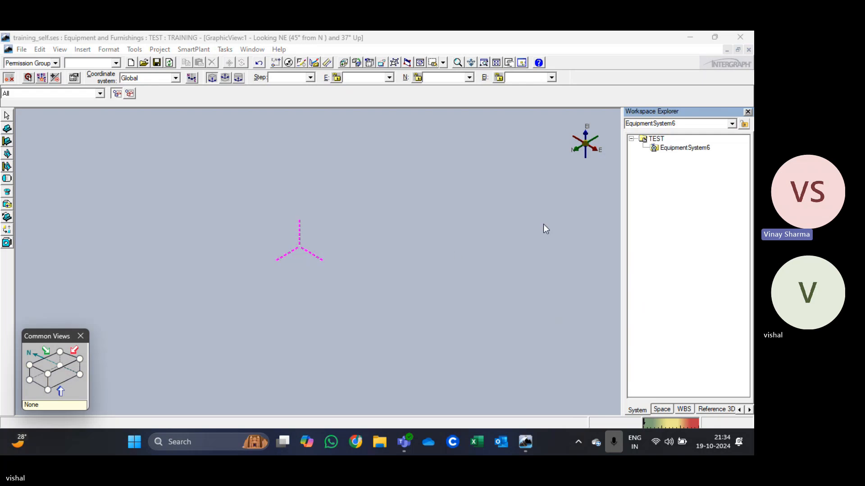
pyautogui.click(712, 288)
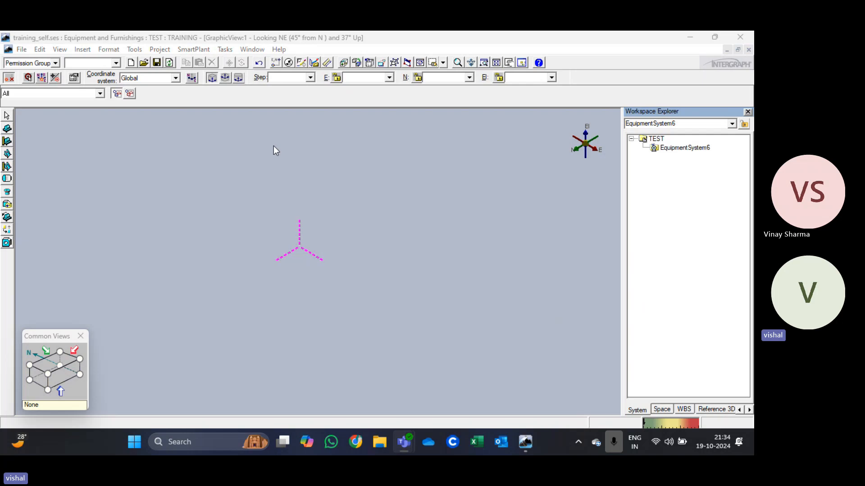
pyautogui.scroll(3, 272, 267)
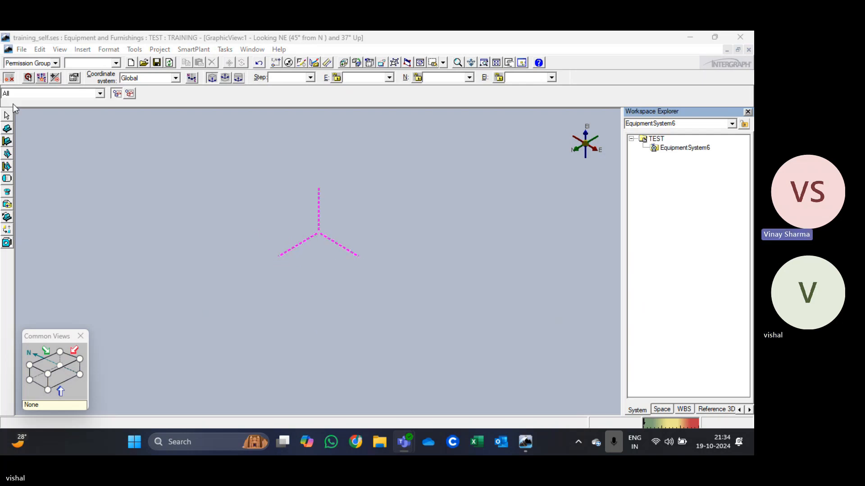
# Step: Start a new design equipment of the type Horizontal Rotating Equipment (E405) from the Mechanical > Rotating Equipment catalog
pyautogui.click(7, 128)
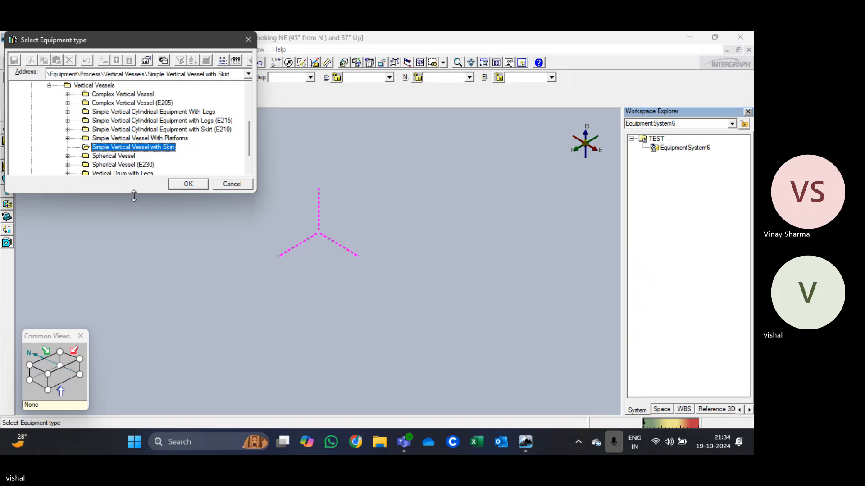
pyautogui.moveTo(131, 192); pyautogui.dragTo(100, 367)
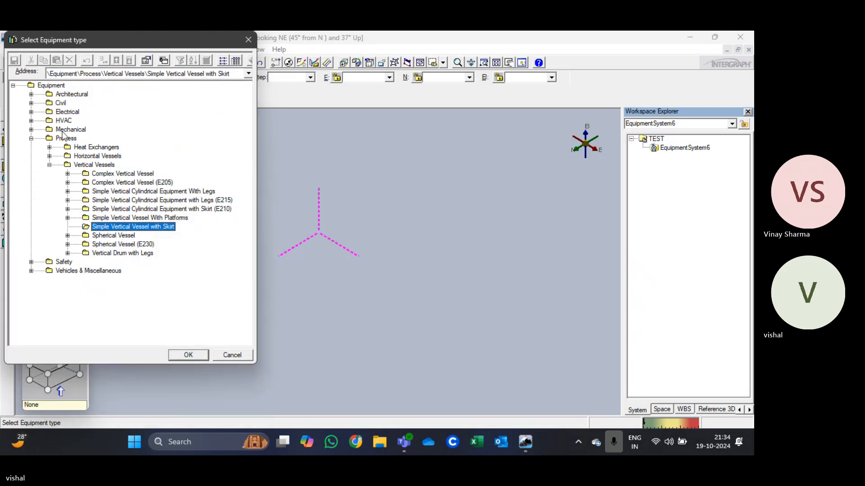
pyautogui.click(31, 129)
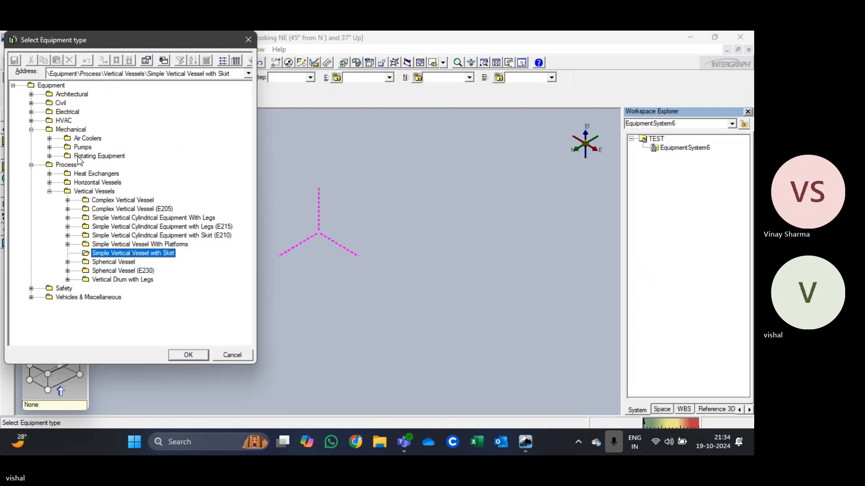
pyautogui.click(50, 156)
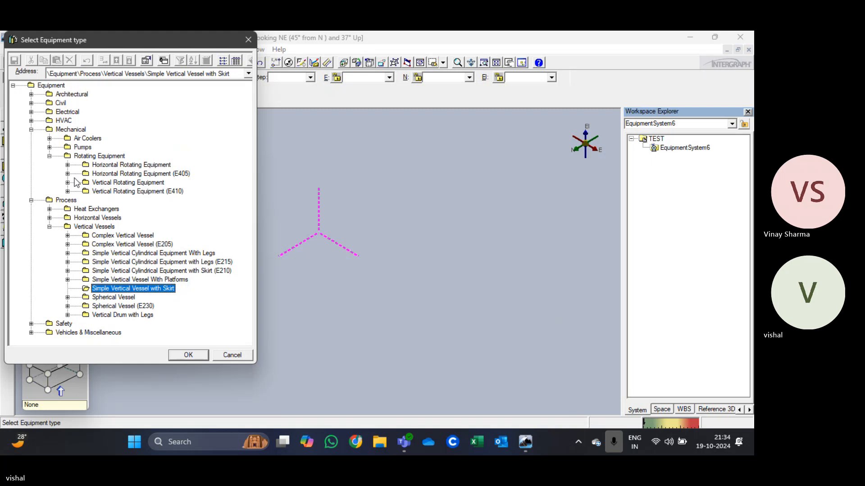
pyautogui.click(96, 174)
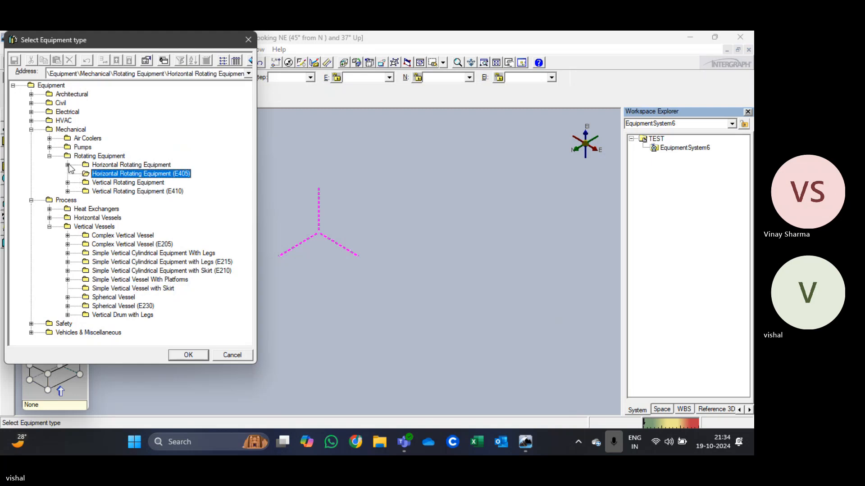
pyautogui.click(188, 355)
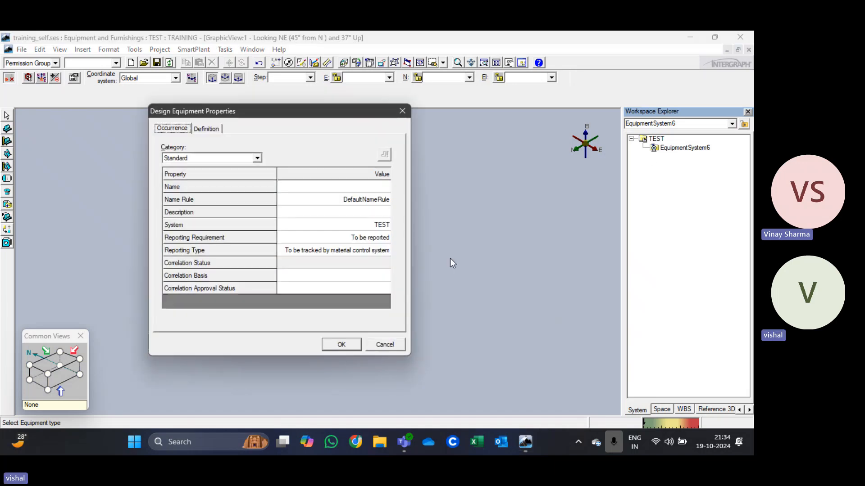
# Step: Name the new design equipment vk and accept its other properties, with TEST as the parent system
pyautogui.click(336, 188)
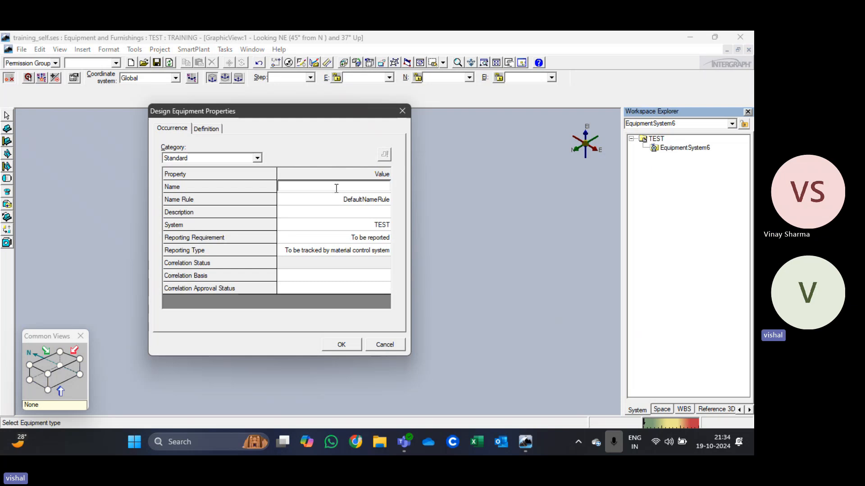
pyautogui.write('V')
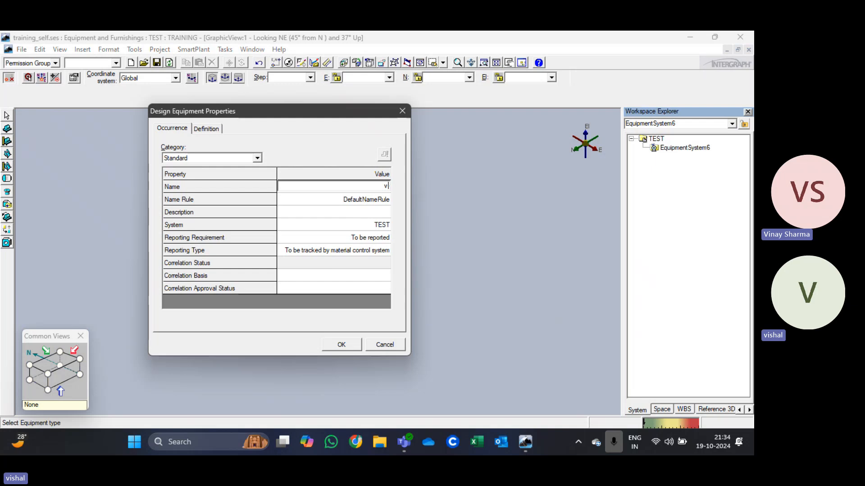
pyautogui.write('-')
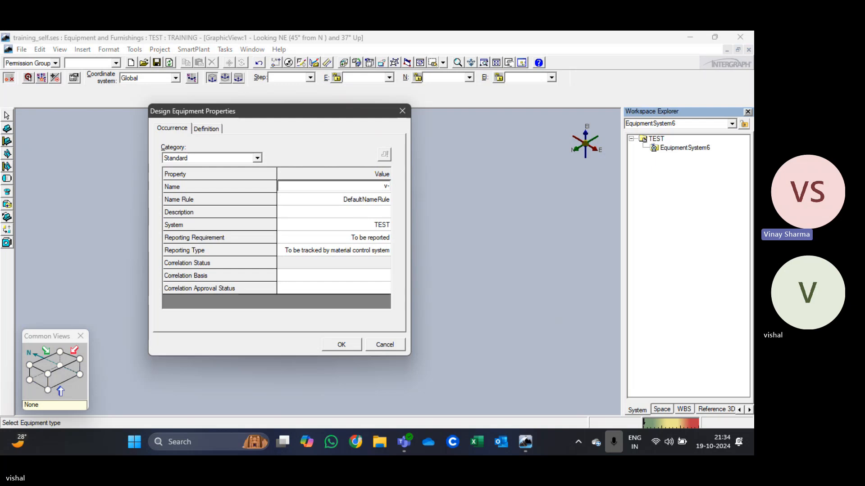
pyautogui.press('BackSpace')
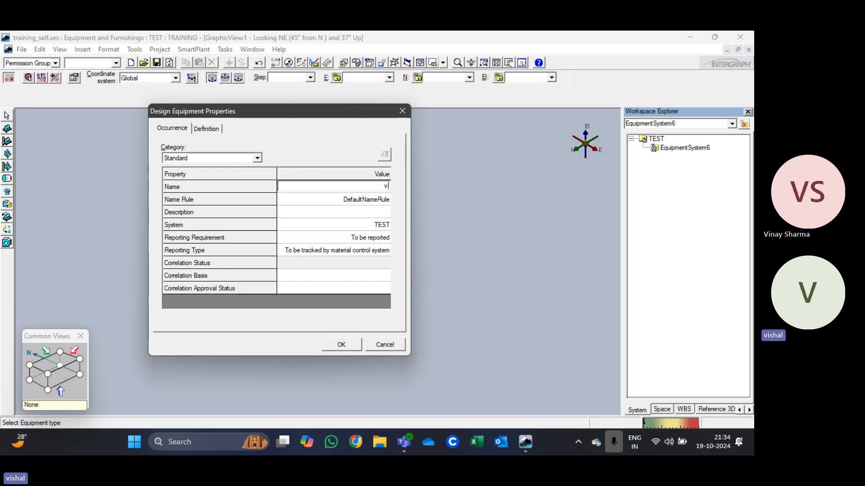
pyautogui.write('-vk')
pyautogui.press('BackSpace')
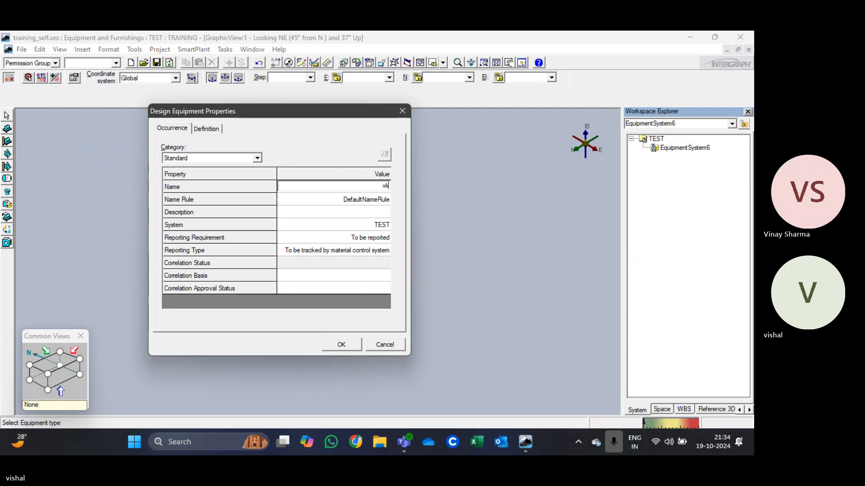
pyautogui.click(339, 345)
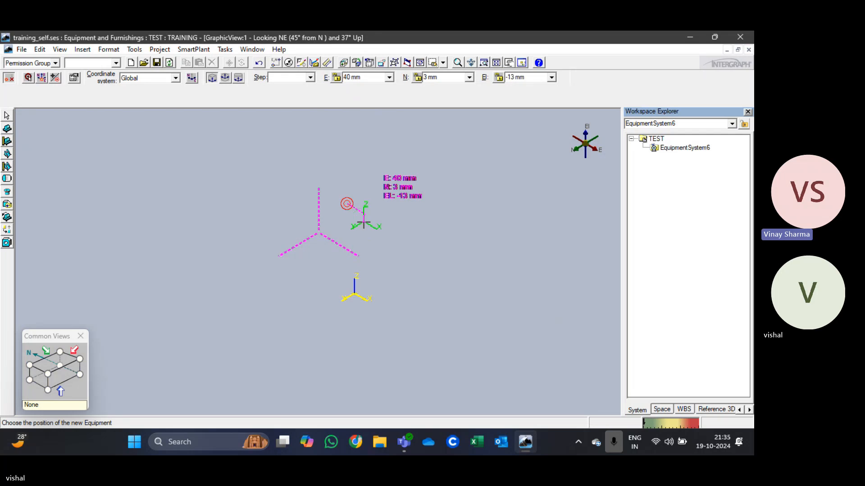
# Step: Place the vk equipment at the global origin with E, N and El all set to 0 mm
pyautogui.click(360, 78)
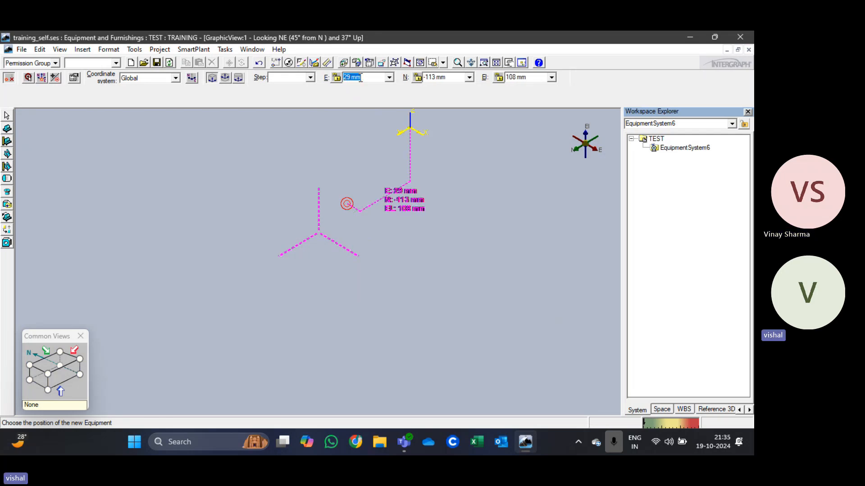
pyautogui.write('0')
pyautogui.press('Tab')
pyautogui.write('0')
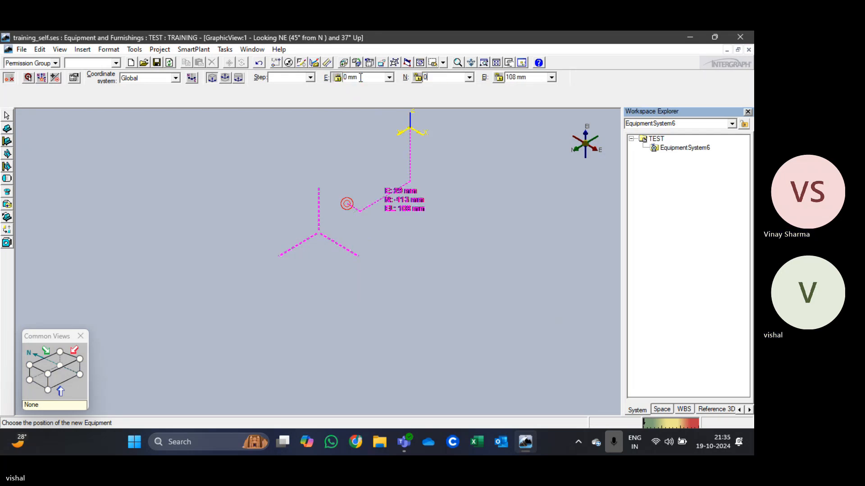
pyautogui.press('Tab')
pyautogui.write('0')
pyautogui.press('Tab')
pyautogui.press('Tab')
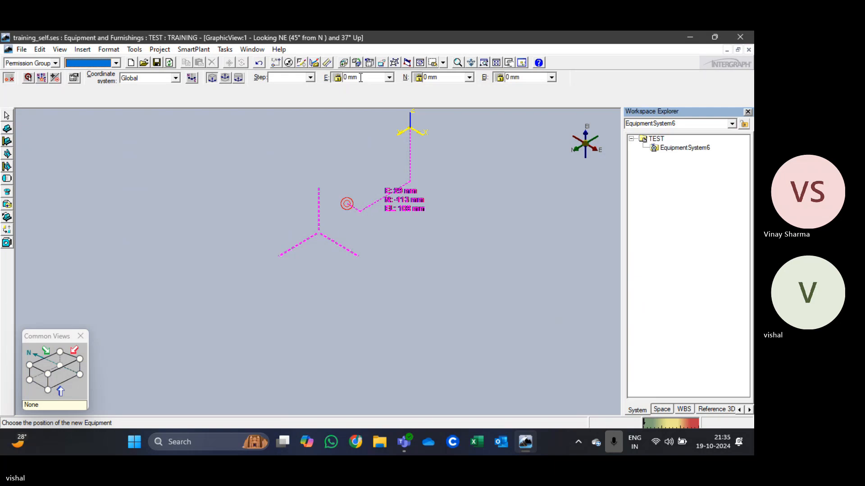
pyautogui.click(485, 267)
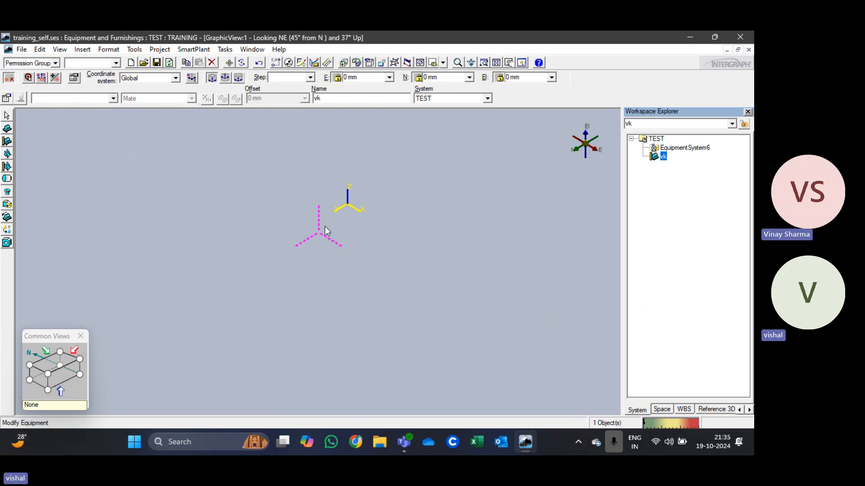
# Step: Delete the vk equipment that sits directly under the TEST system
pyautogui.click(684, 149)
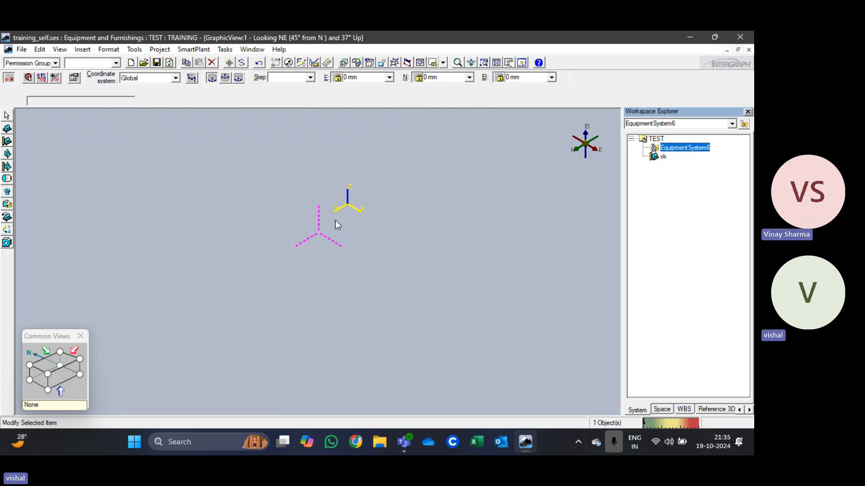
pyautogui.scroll(-3, 393, 272)
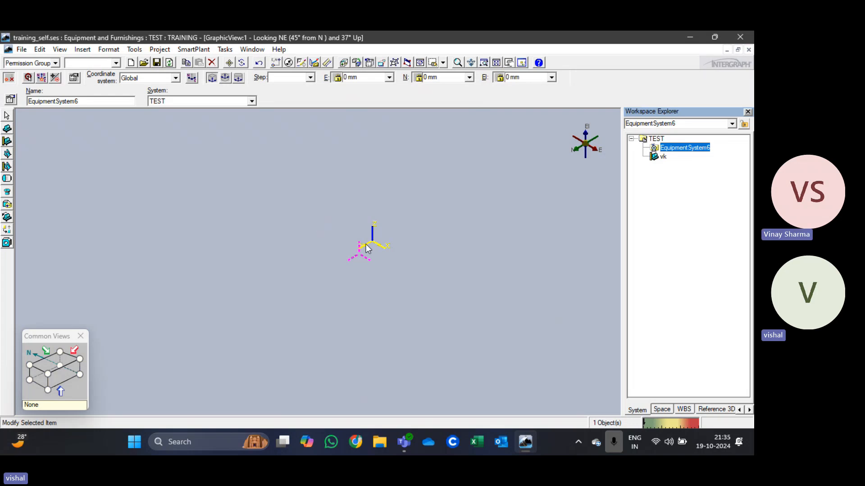
pyautogui.scroll(2, 359, 234)
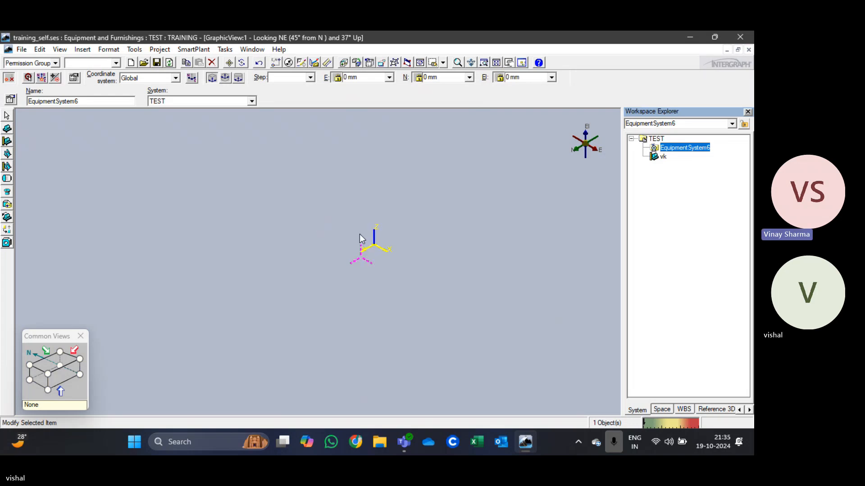
pyautogui.click(664, 156)
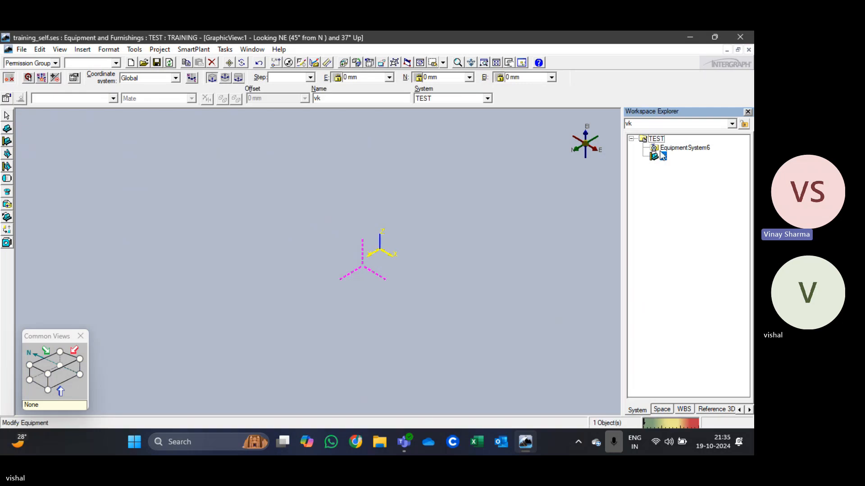
pyautogui.rightClick(663, 153)
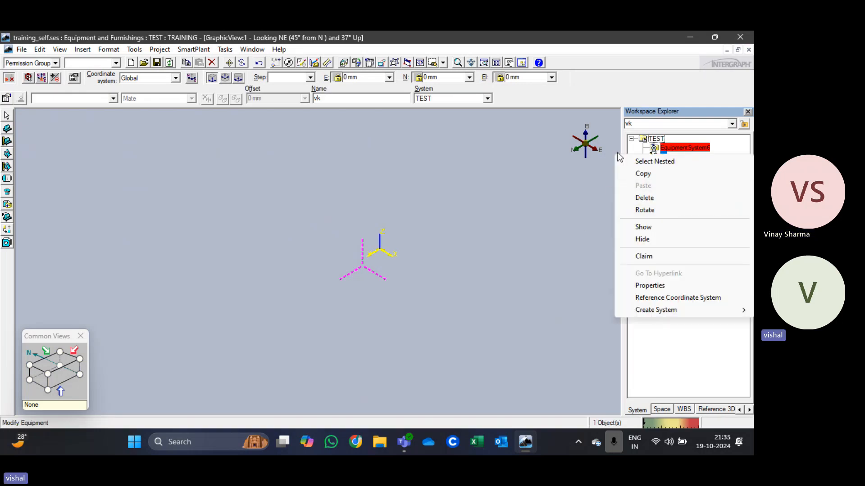
pyautogui.click(721, 143)
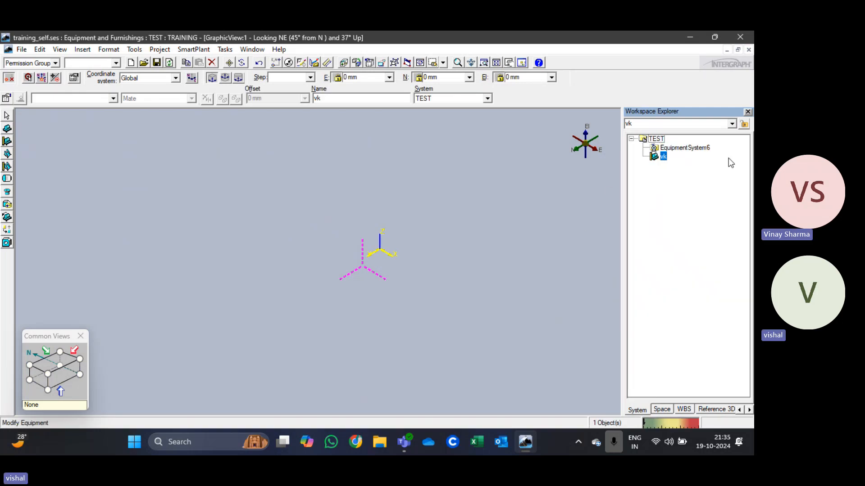
pyautogui.rightClick(664, 157)
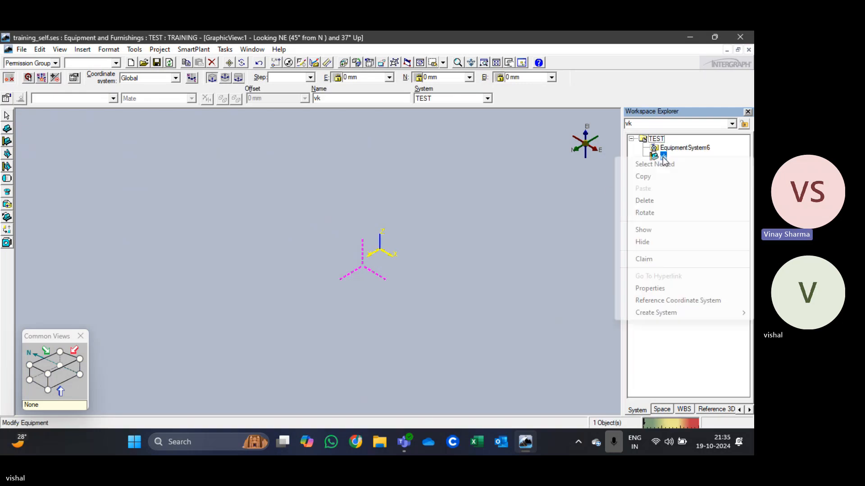
pyautogui.click(656, 201)
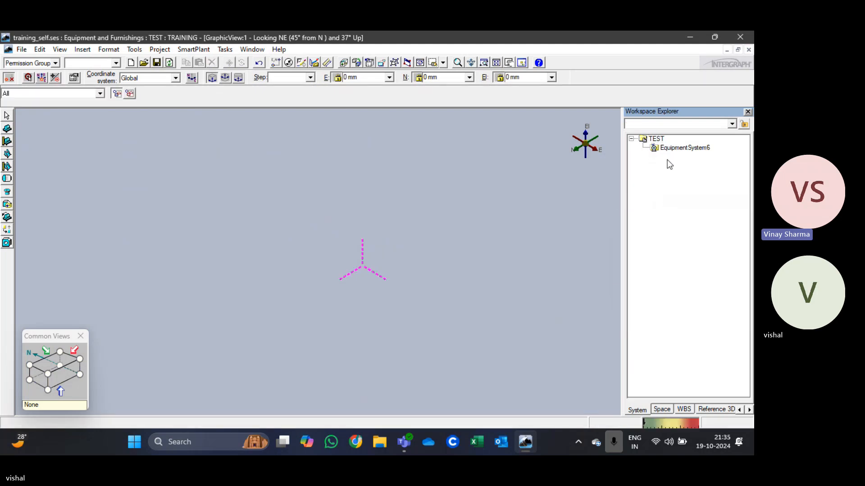
pyautogui.rightClick(676, 149)
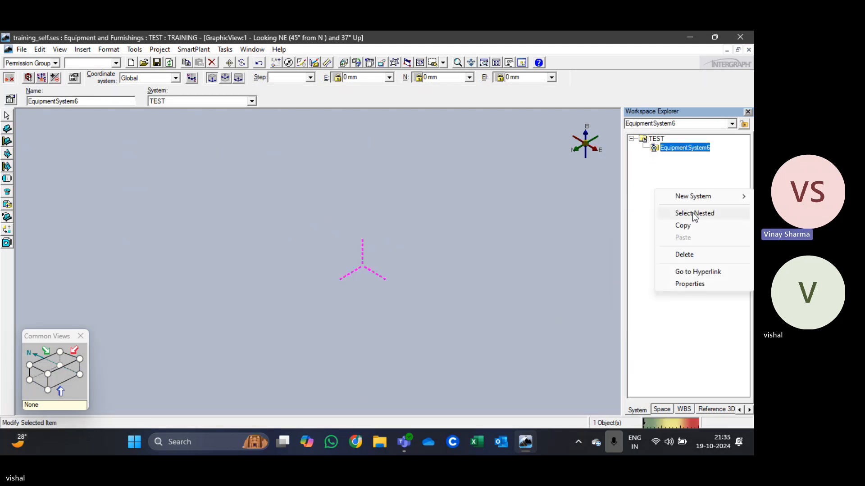
pyautogui.moveTo(691, 199)
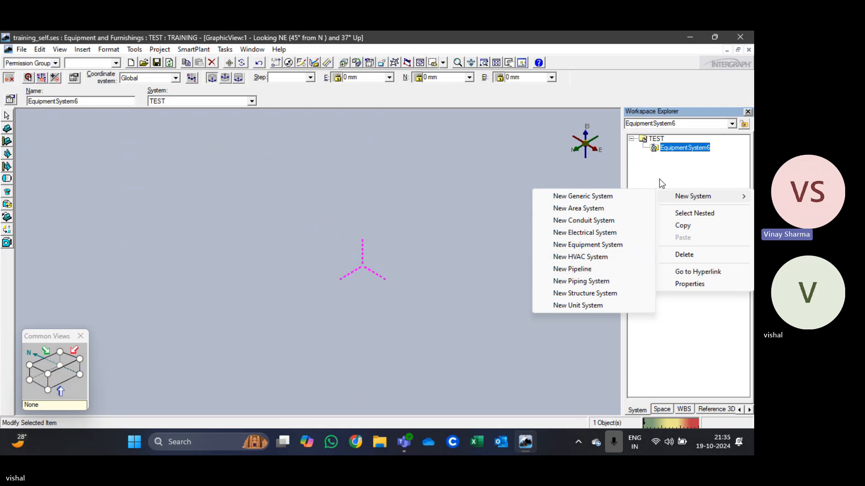
pyautogui.click(442, 166)
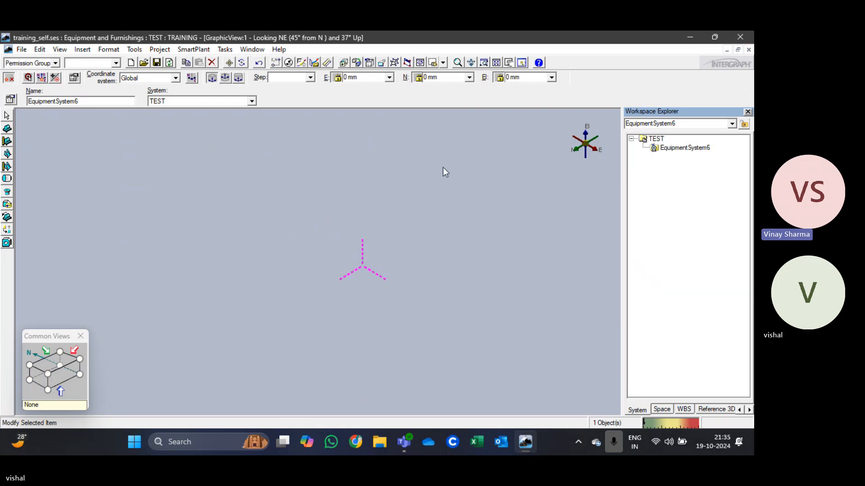
# Step: Create Horizontal Rotating Equipment (E405) design equipment named vk under EquipmentSystem6 and place it at the global origin
pyautogui.click(696, 148)
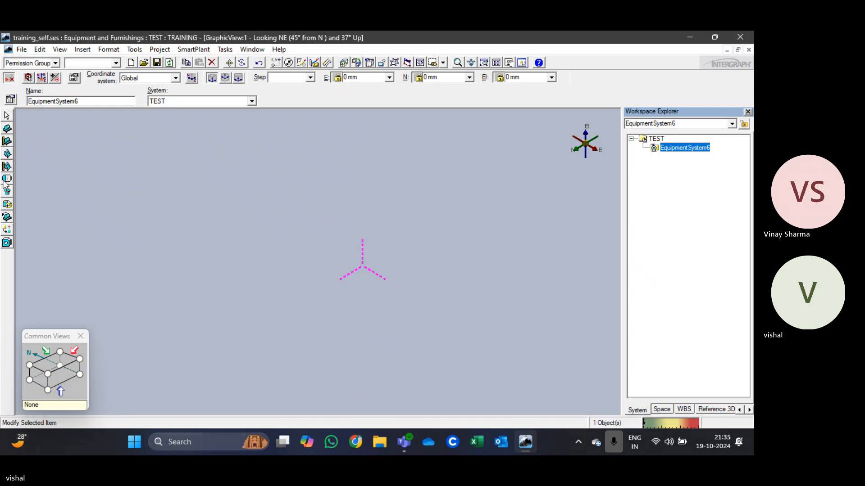
pyautogui.click(8, 145)
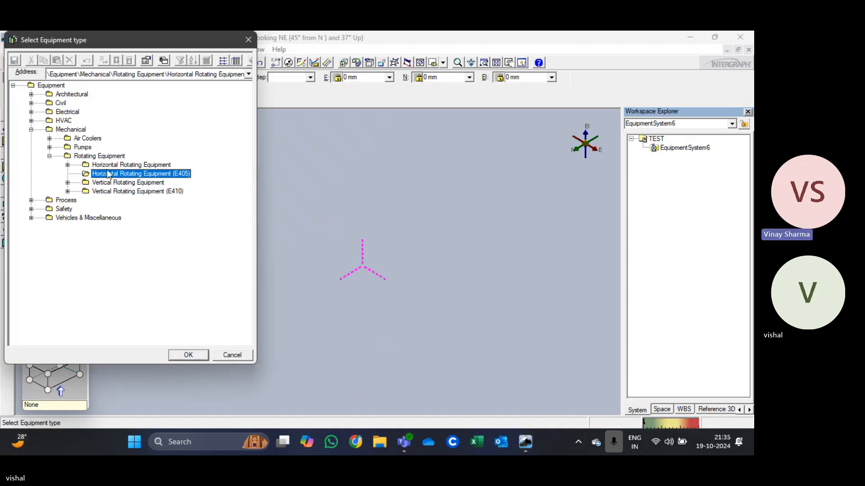
pyautogui.click(187, 354)
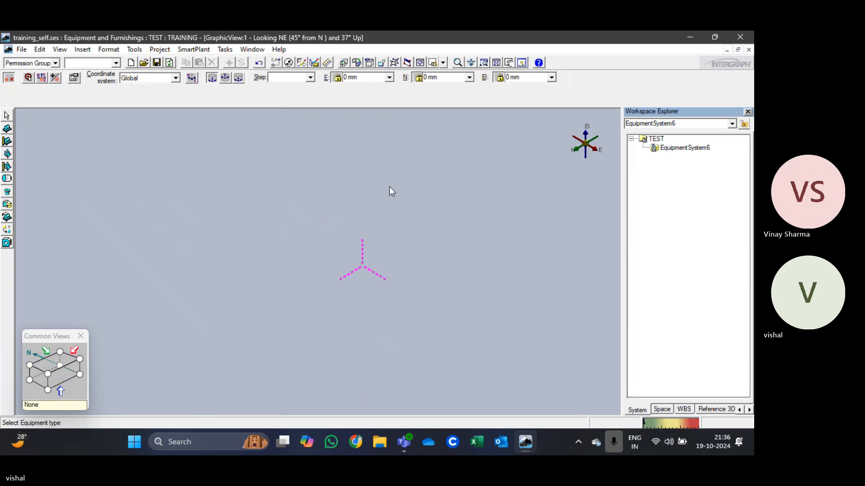
pyautogui.click(343, 187)
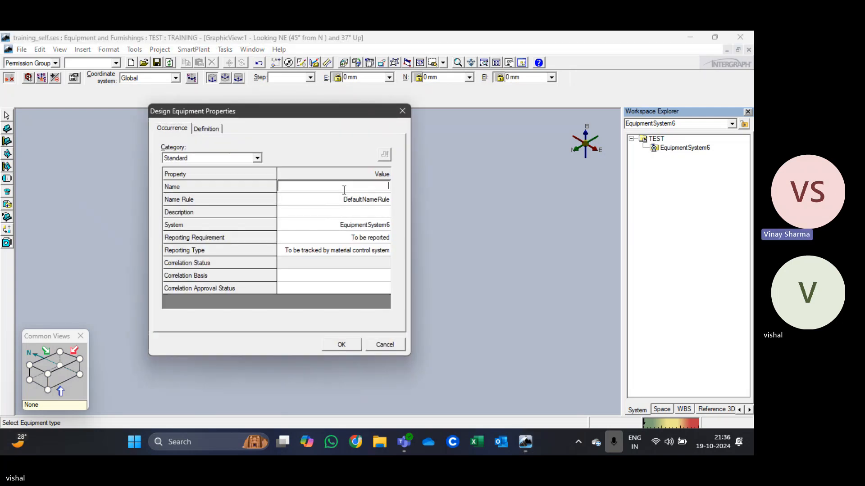
pyautogui.write('vk')
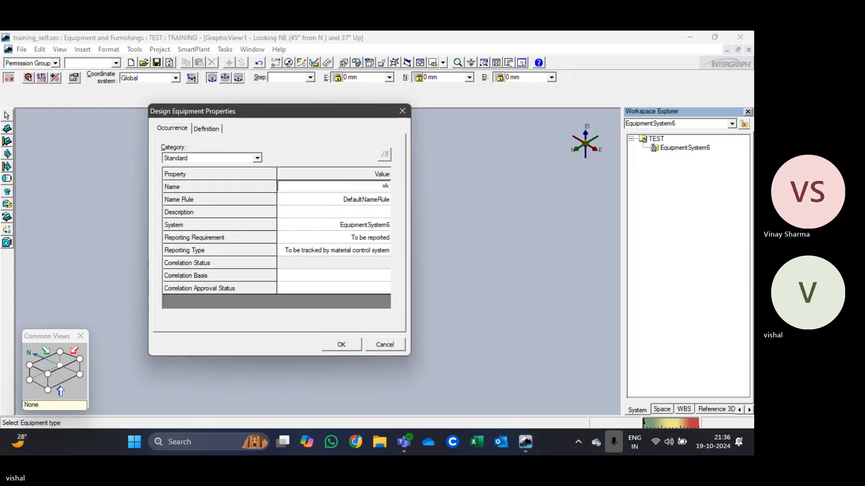
pyautogui.click(336, 345)
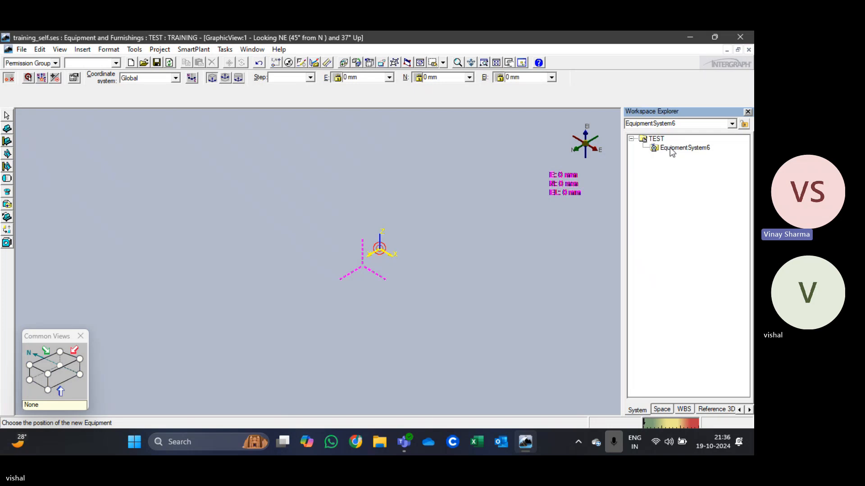
pyautogui.click(362, 77)
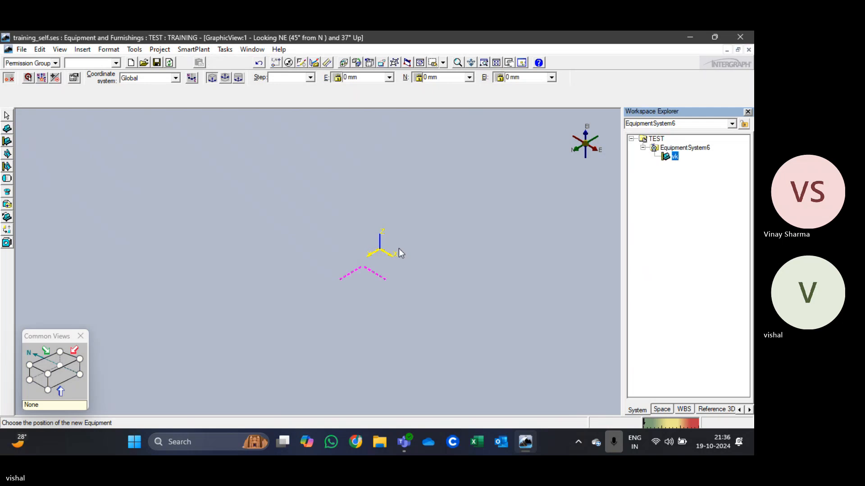
pyautogui.click(393, 250)
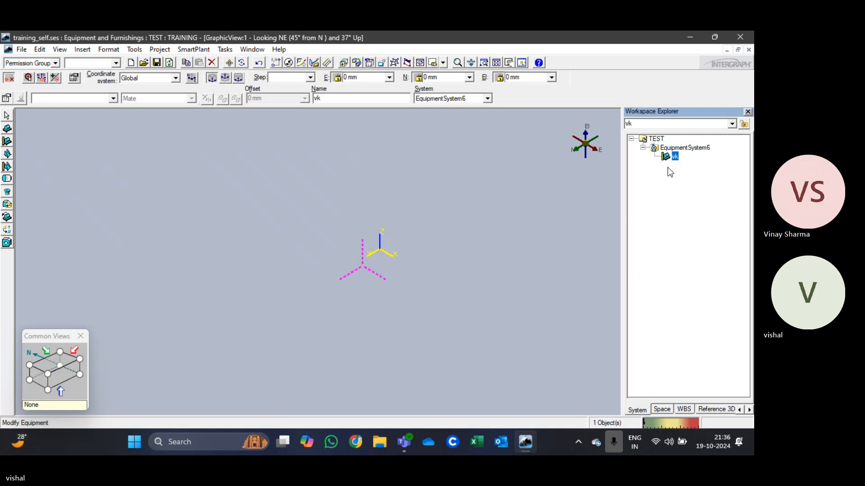
# Step: Start adding a cylinder shape to the vk design equipment
pyautogui.click(7, 141)
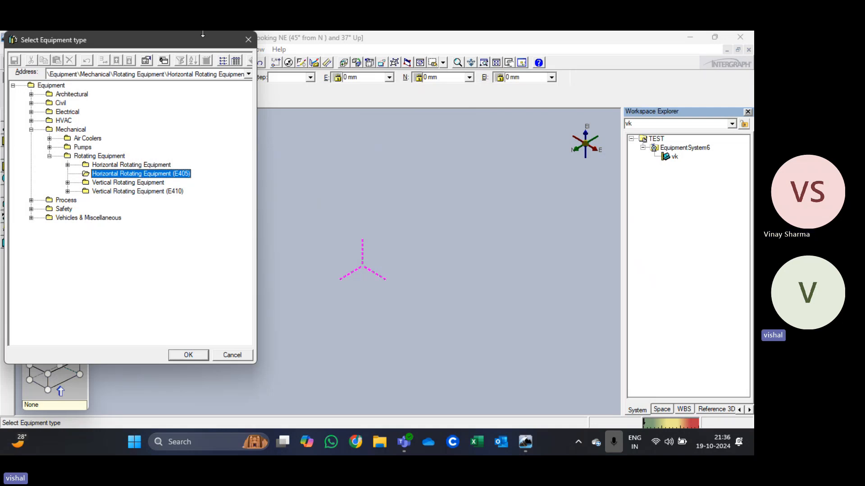
pyautogui.click(248, 39)
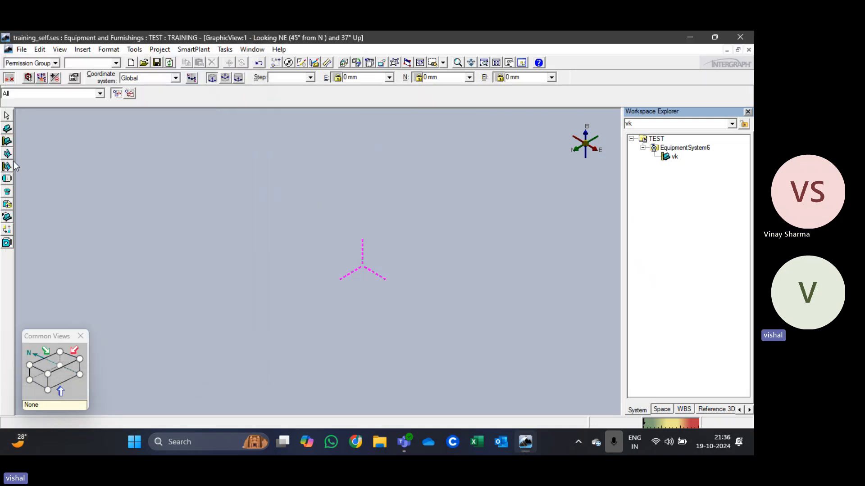
pyautogui.click(7, 180)
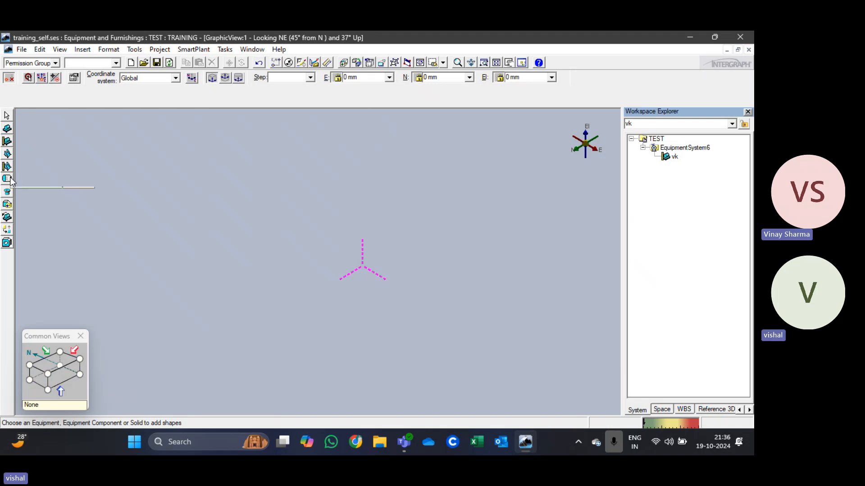
pyautogui.click(7, 179)
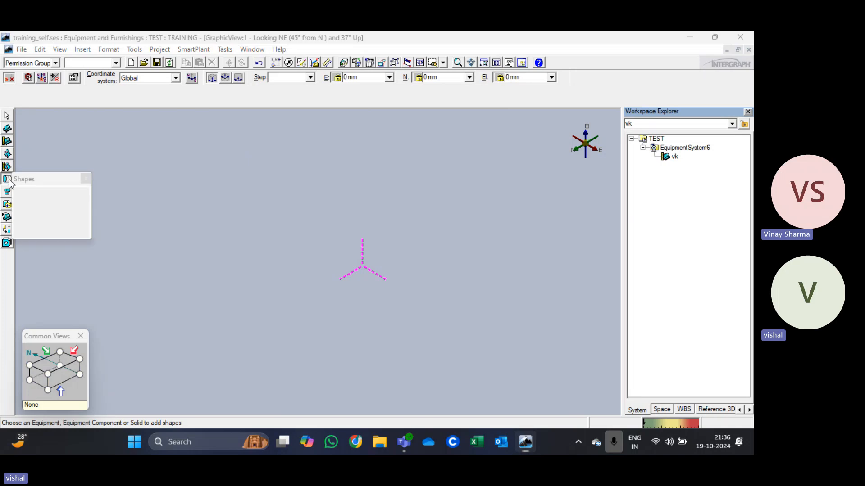
pyautogui.click(21, 192)
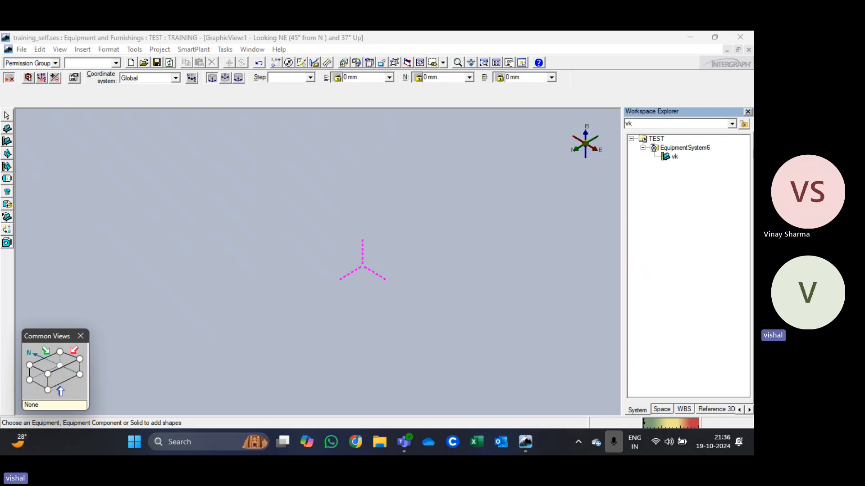
pyautogui.click(677, 158)
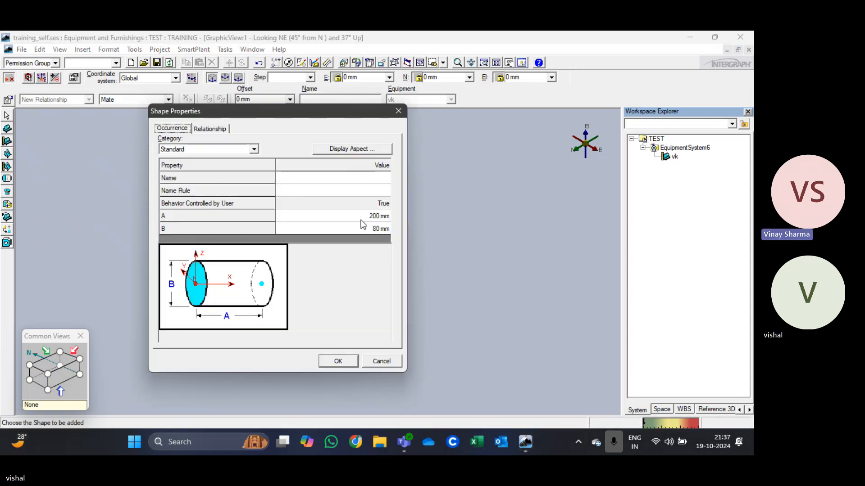
# Step: Name the cylinder cyl1, set A to 25 mm and B to 570 mm, and try to place it at the global origin
pyautogui.click(334, 177)
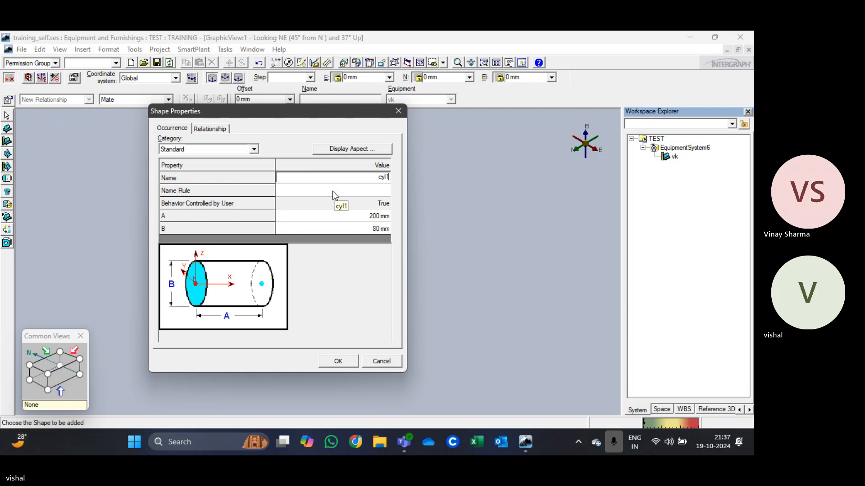
pyautogui.click(379, 215)
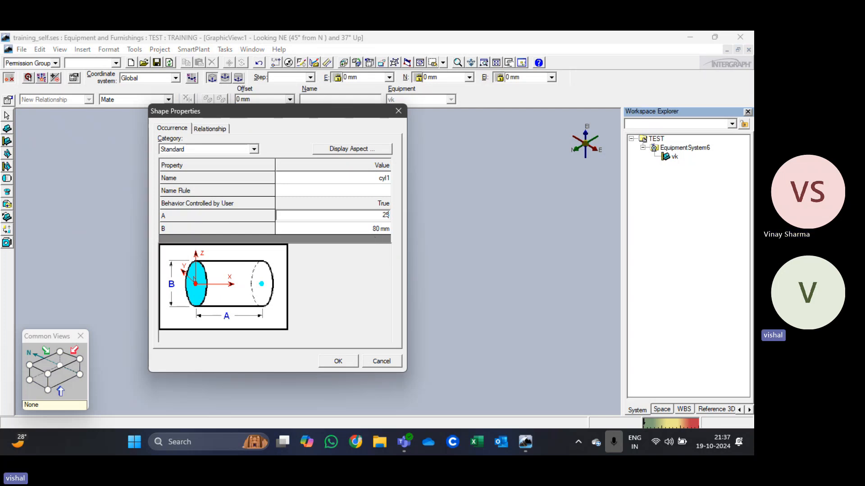
pyautogui.write('25')
pyautogui.click(375, 228)
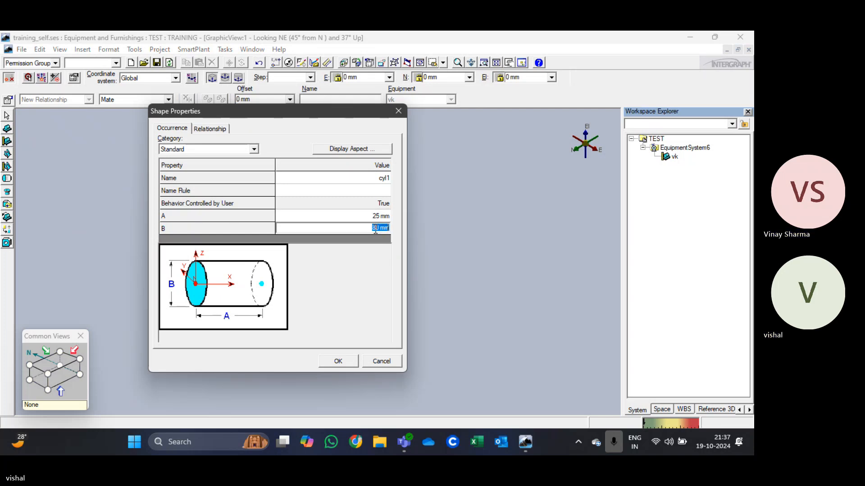
pyautogui.write('570')
pyautogui.click(339, 361)
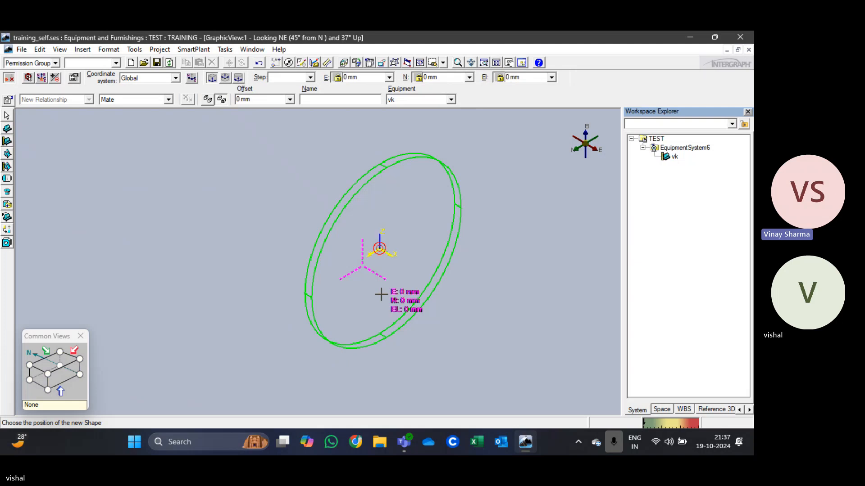
pyautogui.click(376, 280)
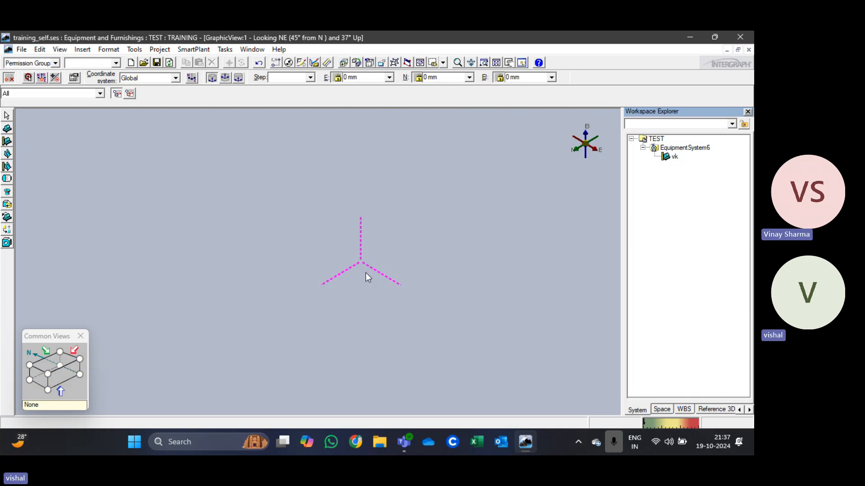
pyautogui.scroll(4, 366, 272)
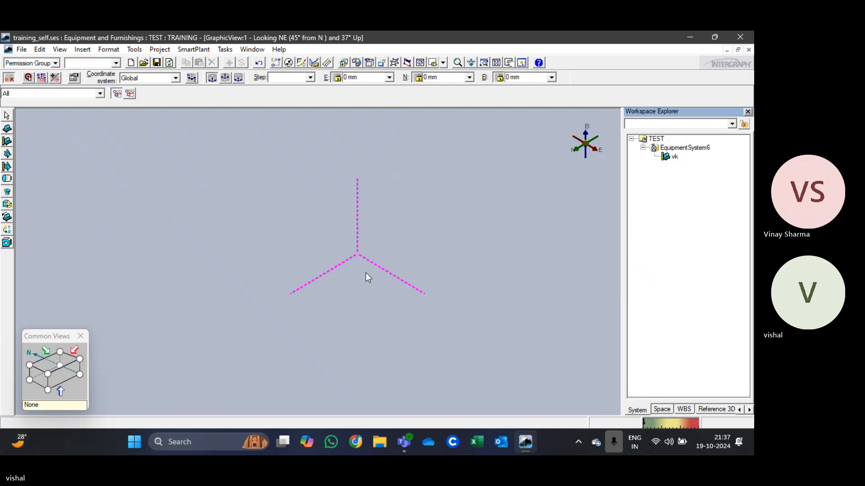
pyautogui.click(671, 157)
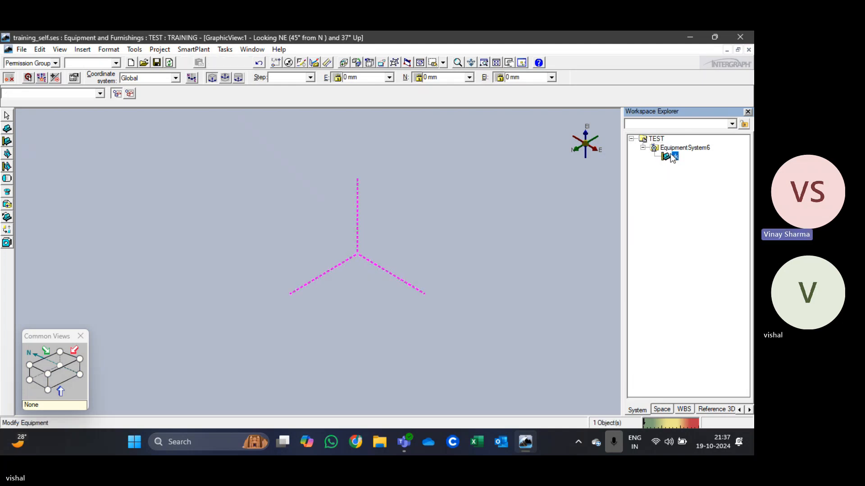
pyautogui.click(399, 223)
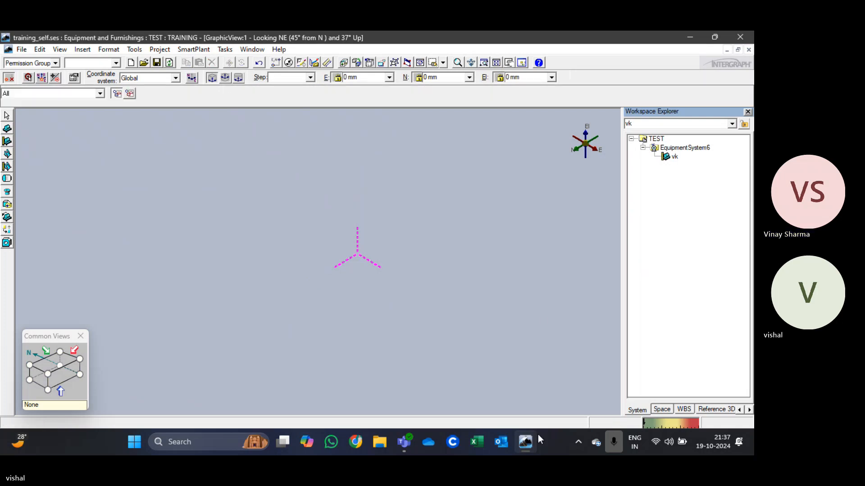
pyautogui.moveTo(404, 442)
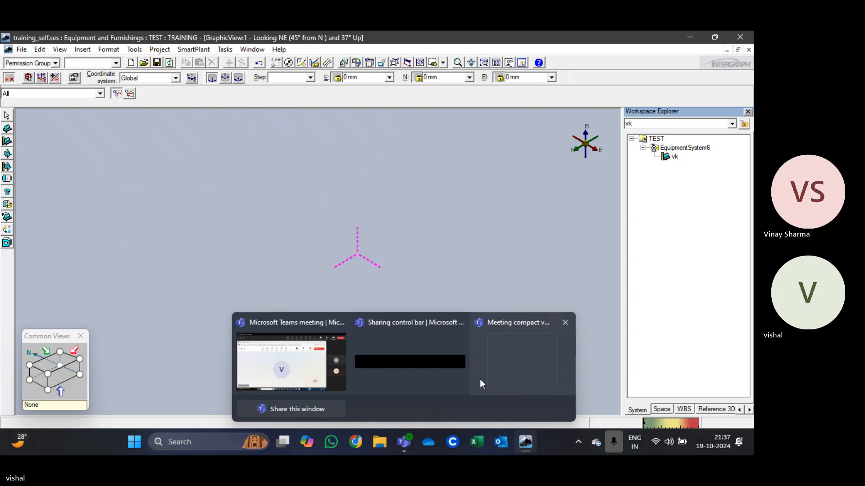
pyautogui.moveTo(313, 355)
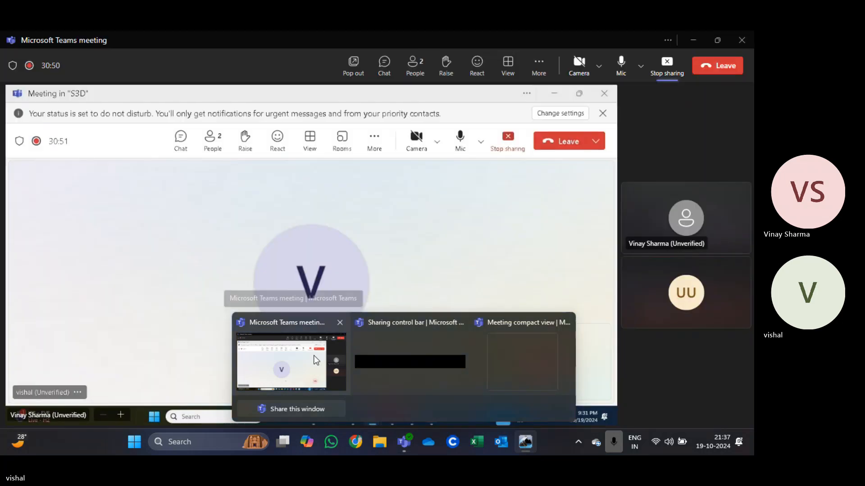
# Step: Give the requesting meeting participant control of the shared screen in Microsoft Teams and return to the Smart 3D session
pyautogui.moveTo(502, 361)
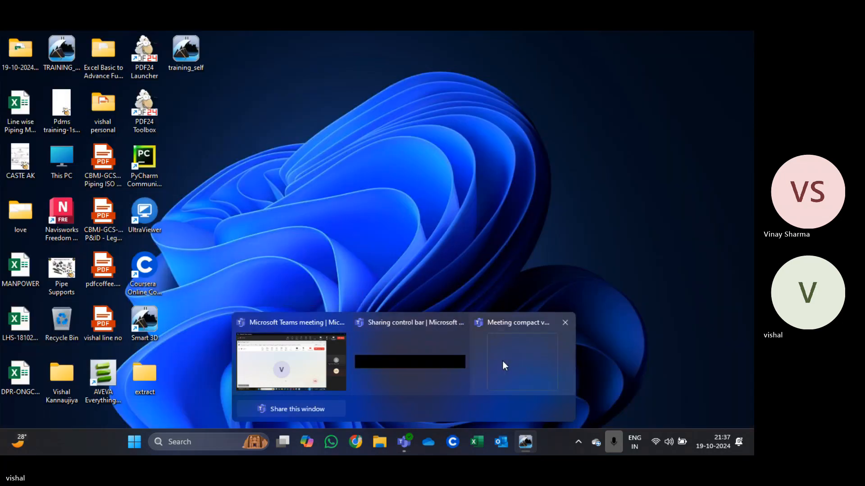
pyautogui.click(517, 361)
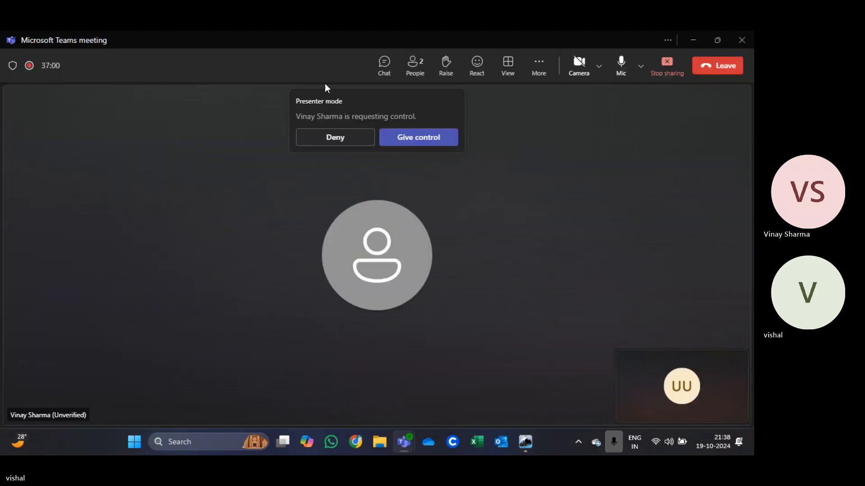
pyautogui.click(408, 139)
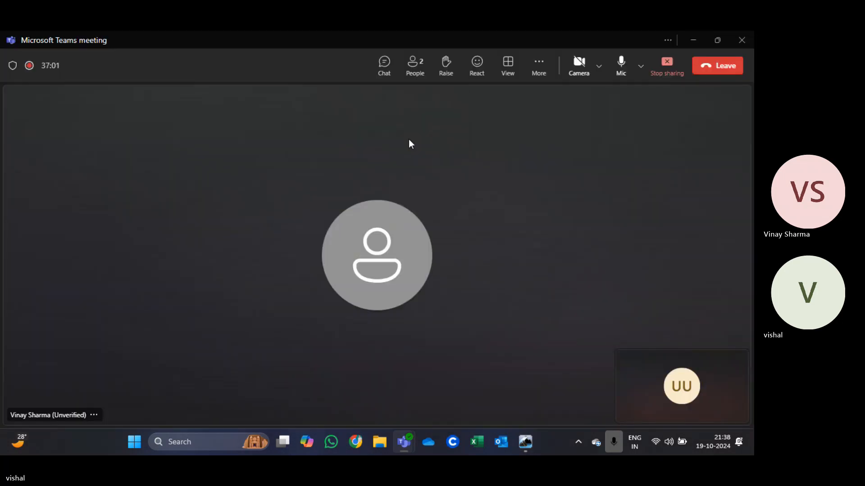
pyautogui.click(699, 39)
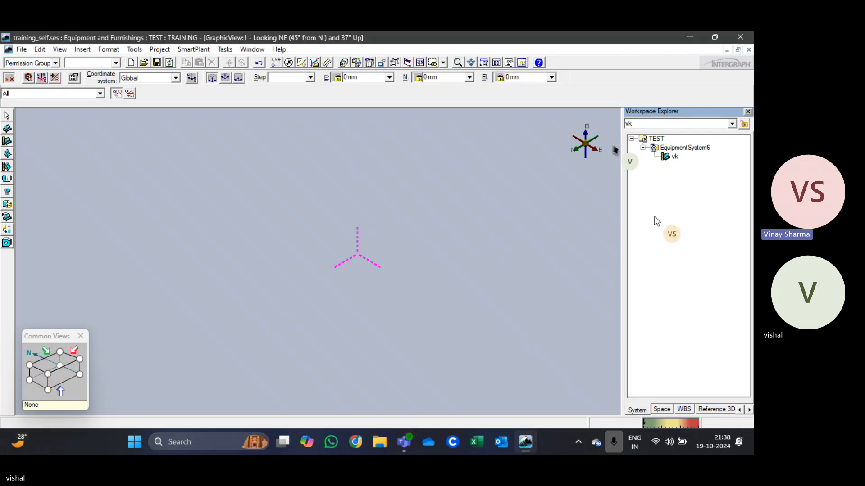
pyautogui.click(675, 157)
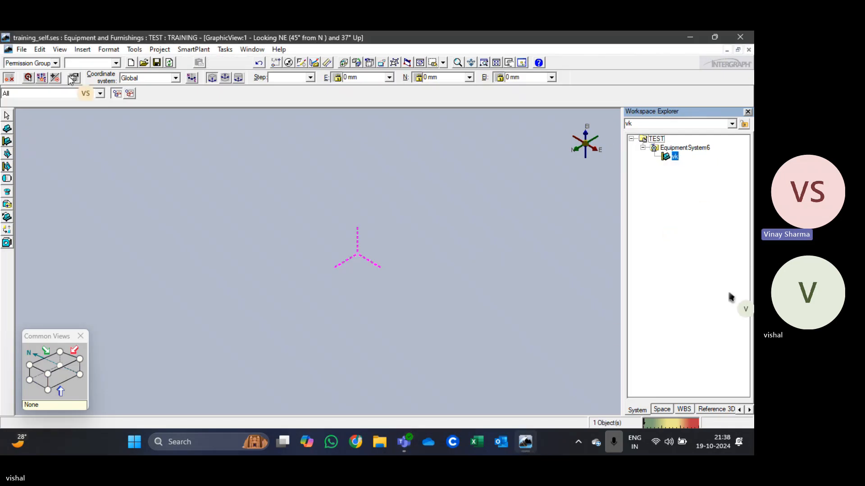
pyautogui.click(7, 179)
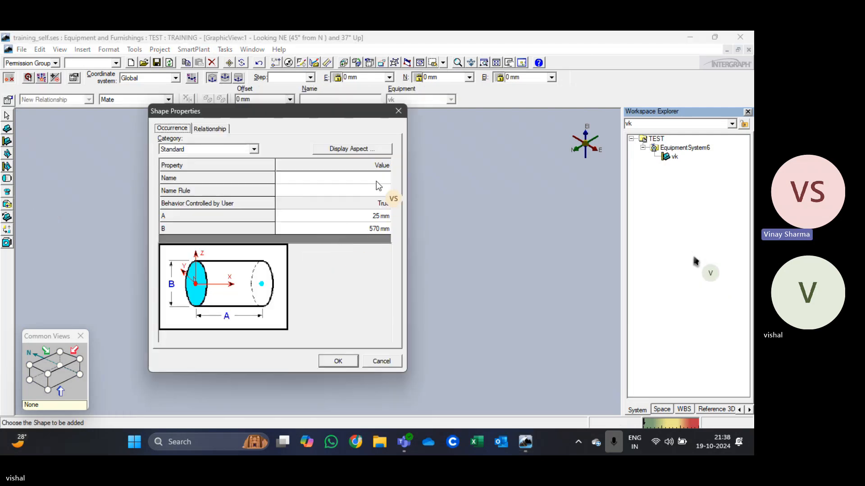
pyautogui.click(375, 181)
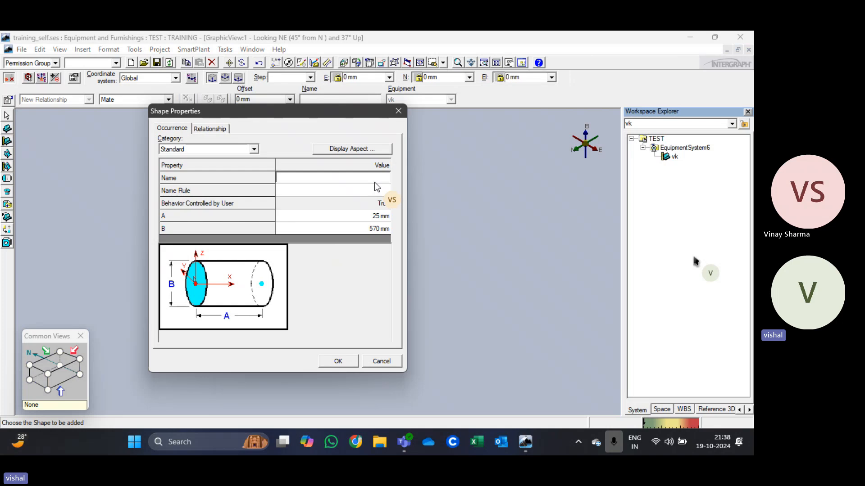
pyautogui.write('CYL')
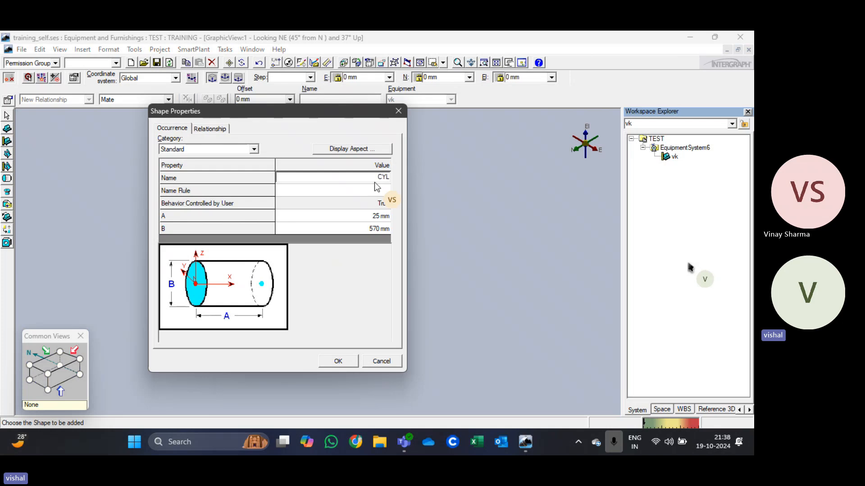
pyautogui.click(379, 361)
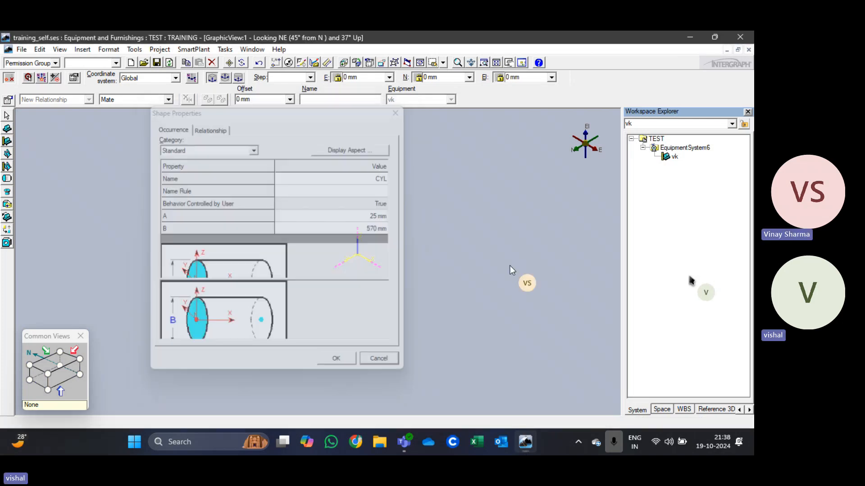
# Step: Add a cylinder shape named CYL1 to the vk equipment, with A 25 mm and B 570 mm, at E, N and EL 0 mm
pyautogui.click(675, 157)
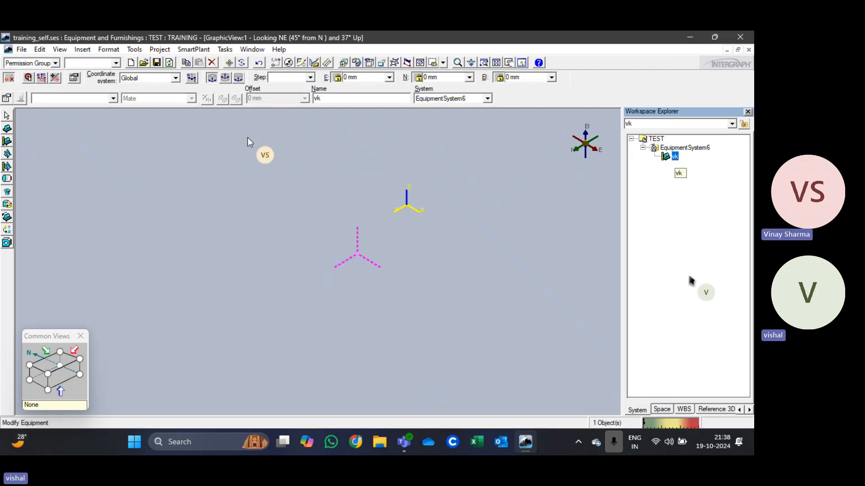
pyautogui.click(10, 183)
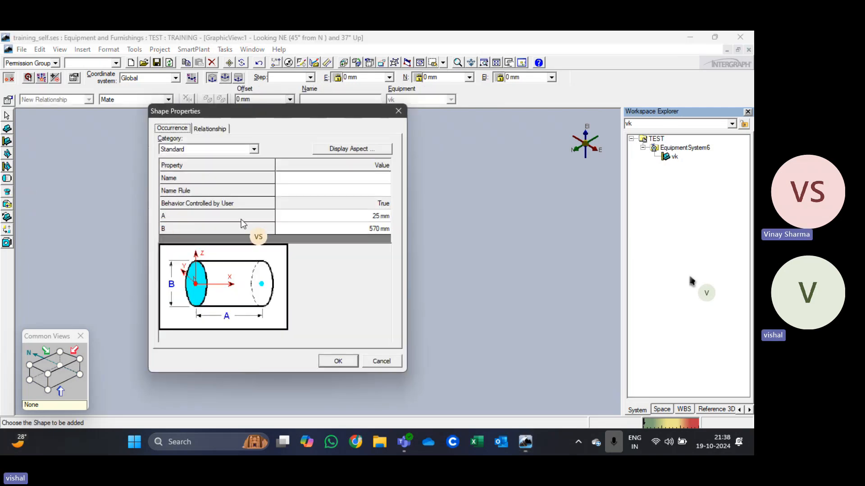
pyautogui.click(379, 180)
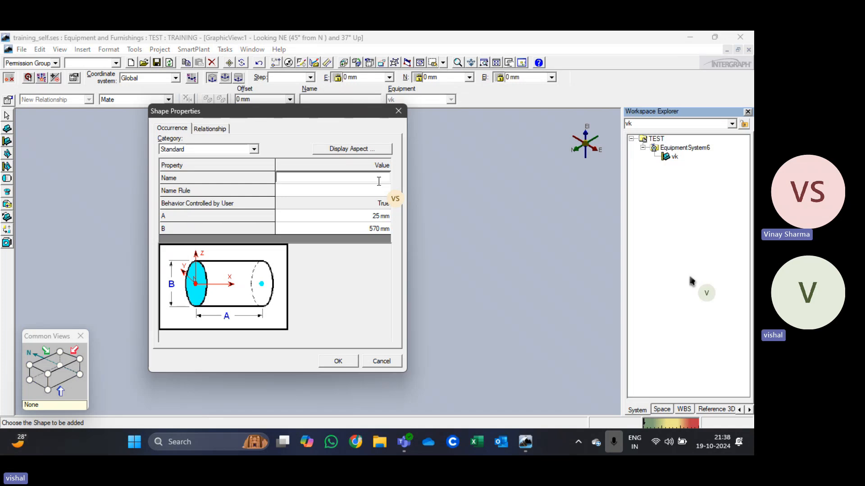
pyautogui.write('CYL1')
pyautogui.click(338, 361)
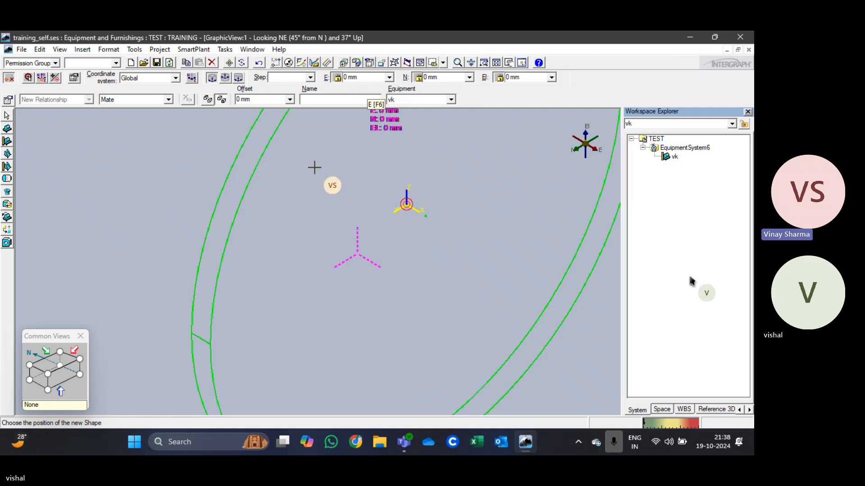
pyautogui.click(288, 260)
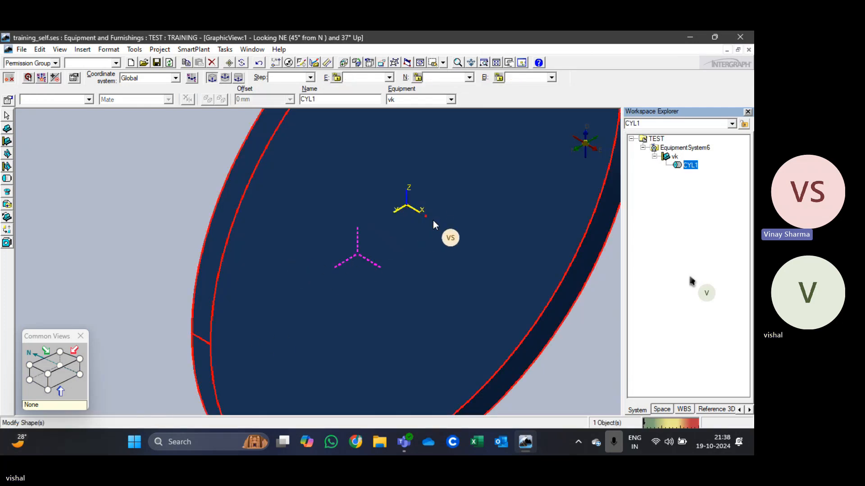
# Step: Set the PinPoint reference position at the origin of the CYL1 cylinder, working in an isometric view
pyautogui.click(80, 359)
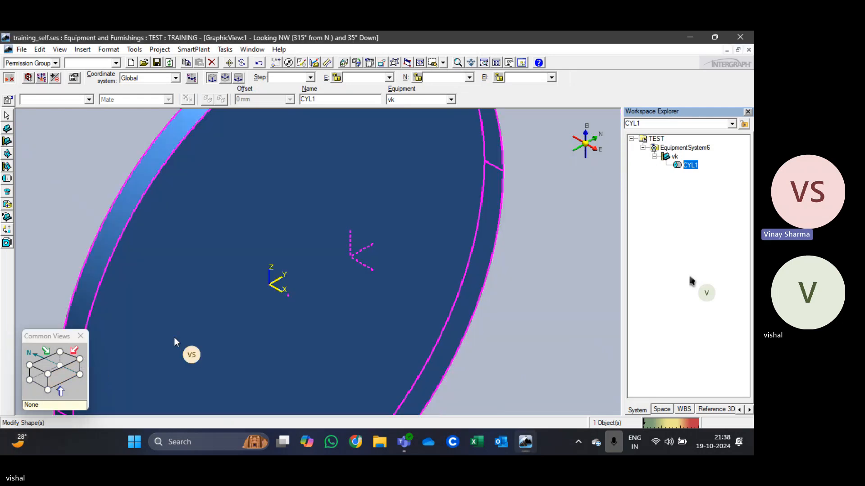
pyautogui.click(60, 354)
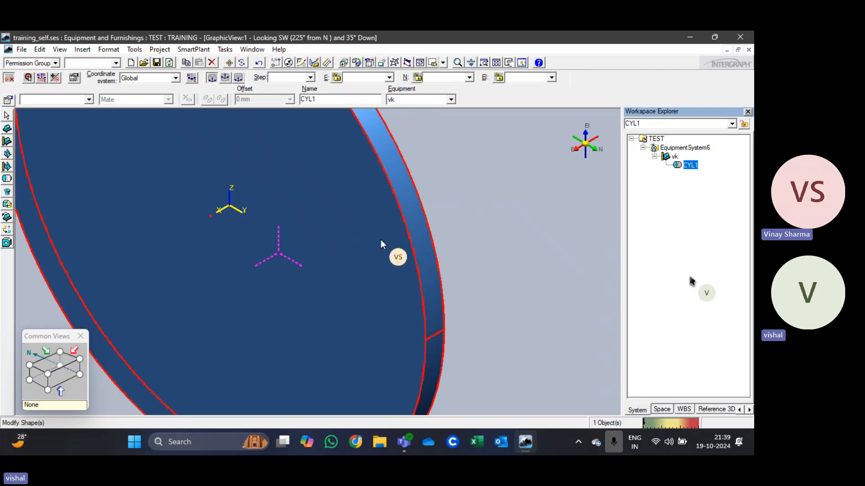
pyautogui.scroll(-5, 380, 240)
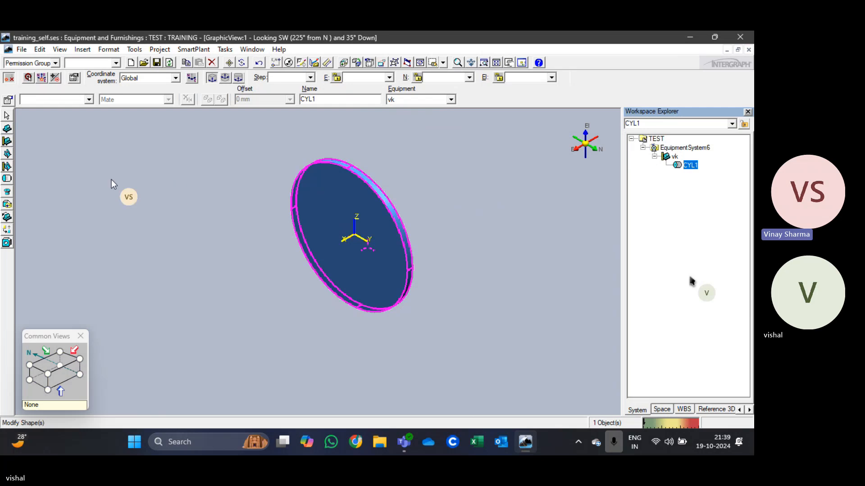
pyautogui.click(28, 78)
pyautogui.scroll(5, 334, 210)
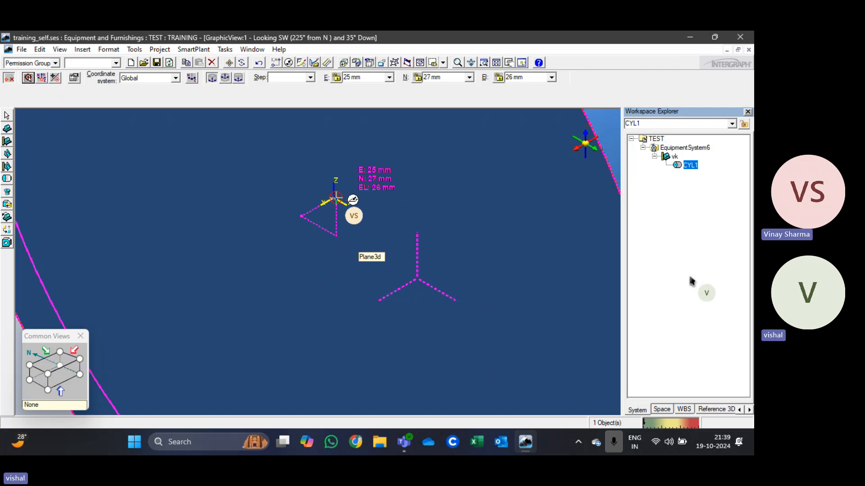
pyautogui.scroll(4, 335, 197)
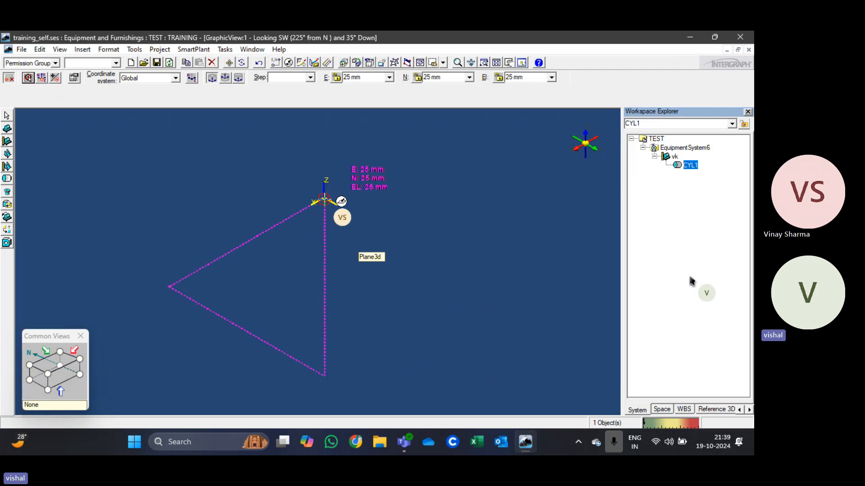
pyautogui.click(324, 199)
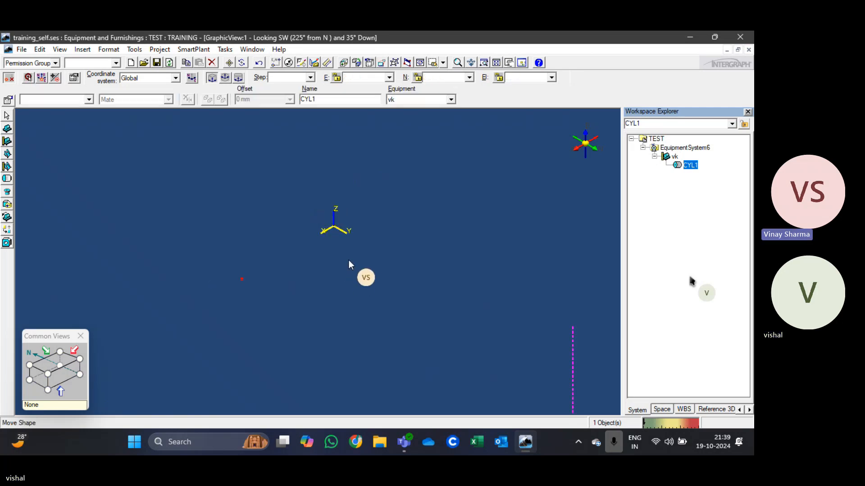
pyautogui.scroll(-5, 349, 261)
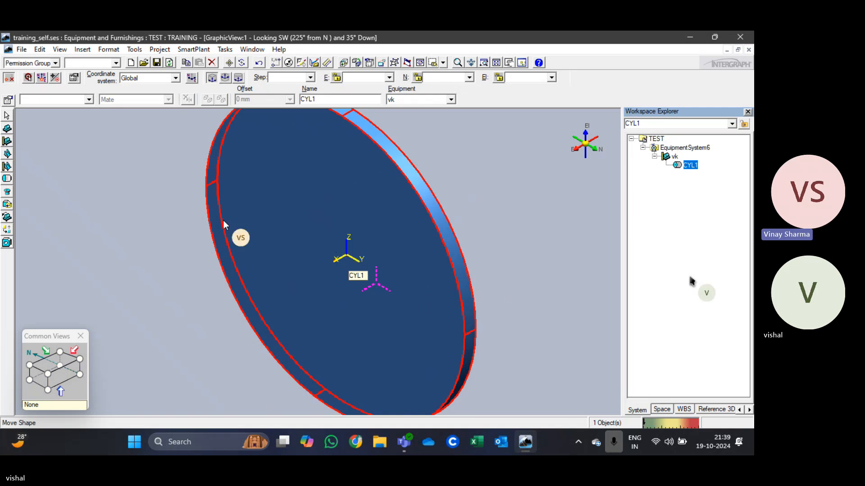
# Step: Add an unnamed second cylinder with A 25 mm and B 570 mm to vk at E 0, N 53 and EL 0 mm
pyautogui.click(8, 176)
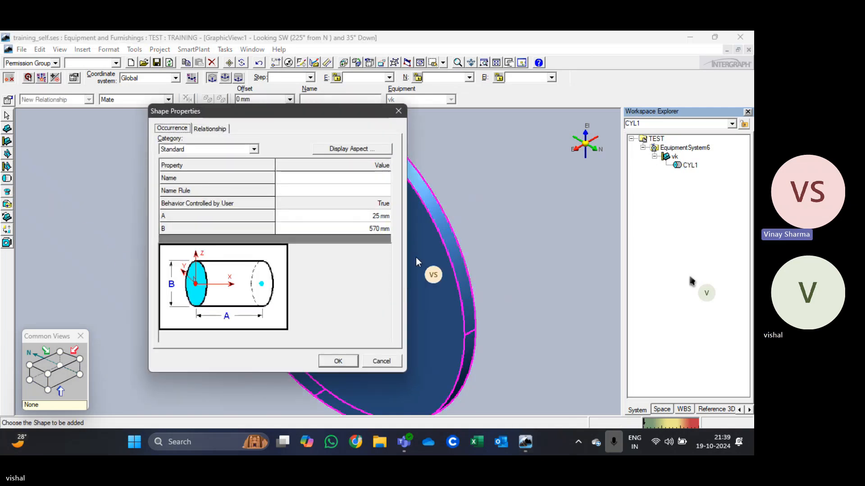
pyautogui.click(338, 360)
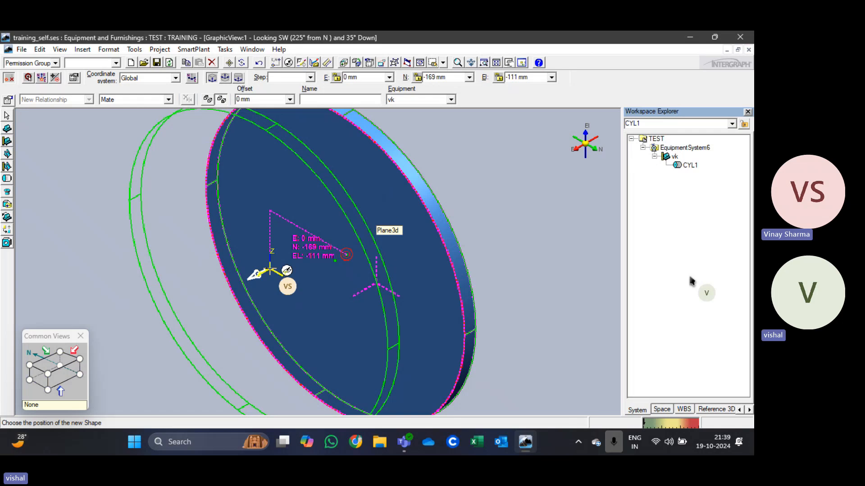
pyautogui.click(372, 77)
pyautogui.press('Tab')
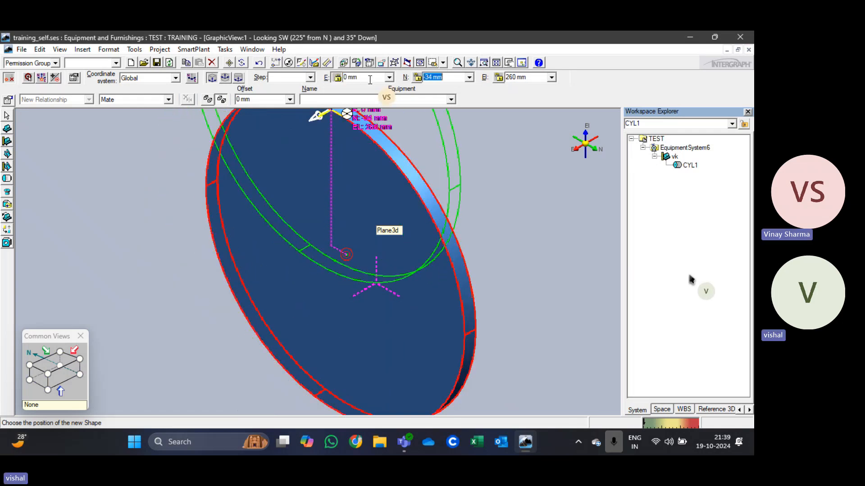
pyautogui.write('53')
pyautogui.press('Tab')
pyautogui.write('0')
pyautogui.press('Tab')
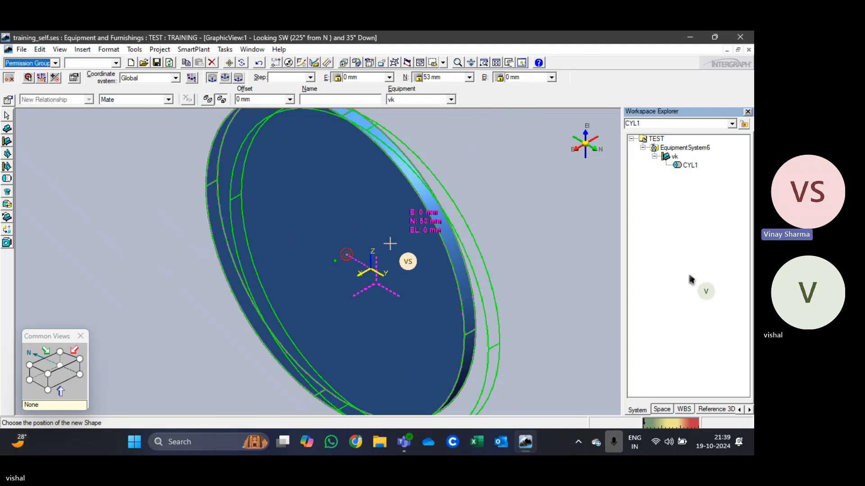
pyautogui.click(516, 193)
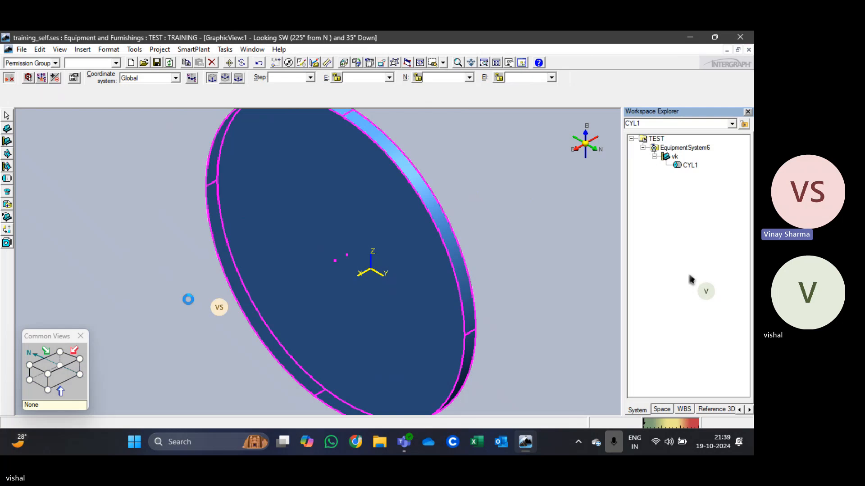
# Step: Inspect both cylinders looking north and delete the unnamed second cylinder from the vk equipment
pyautogui.click(65, 372)
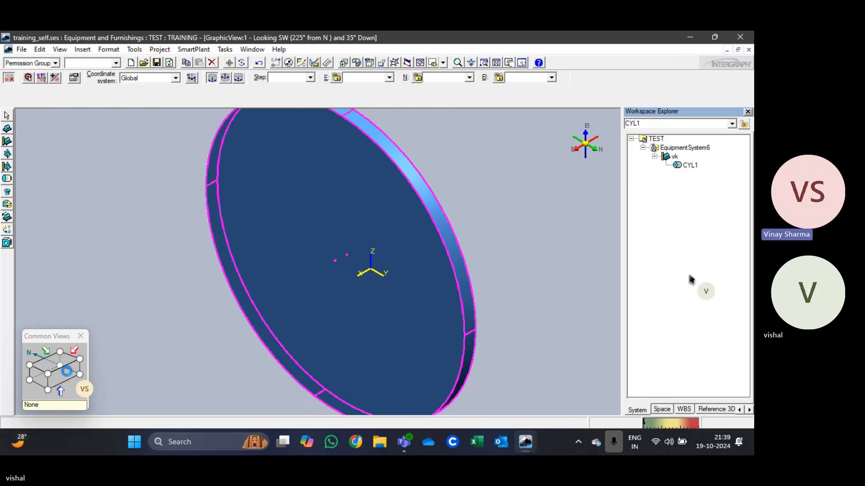
pyautogui.click(68, 373)
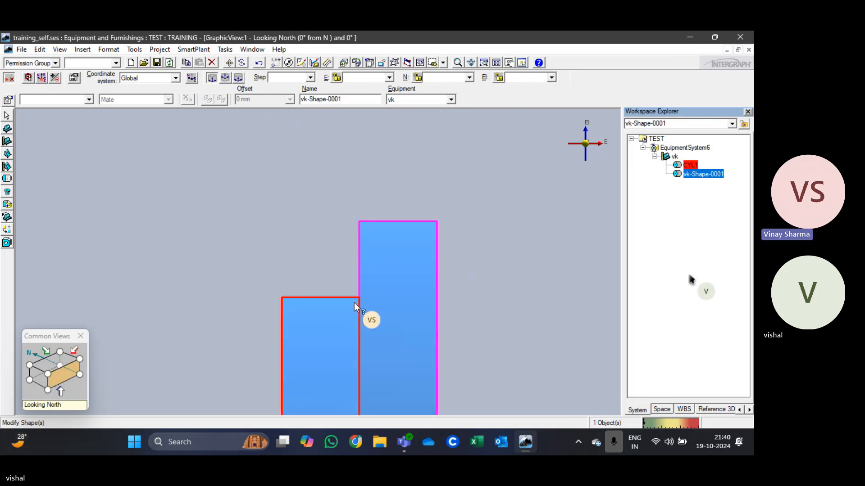
pyautogui.scroll(-3, 357, 290)
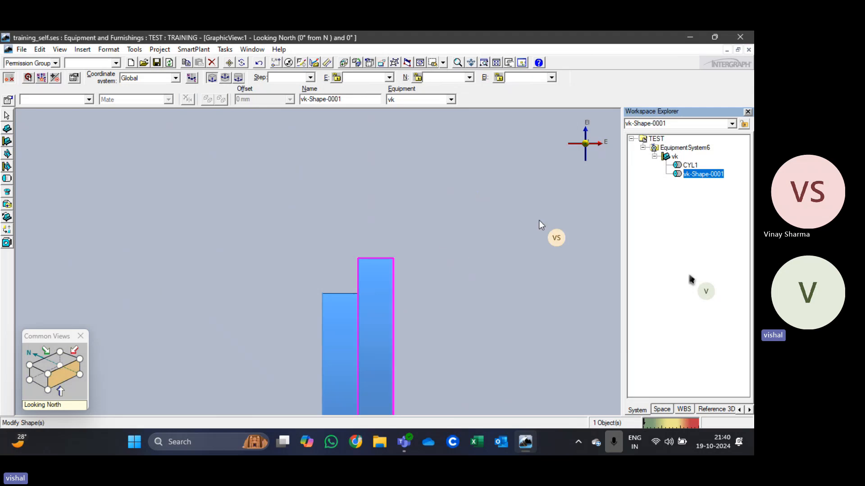
pyautogui.rightClick(697, 175)
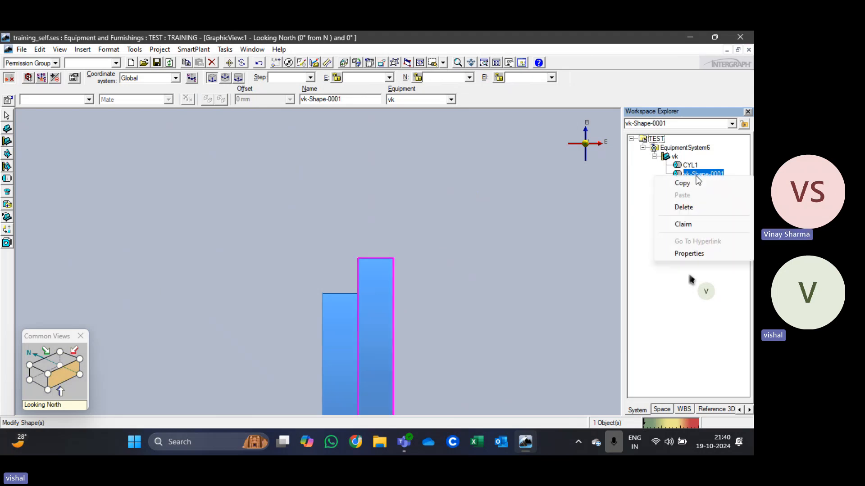
pyautogui.click(687, 206)
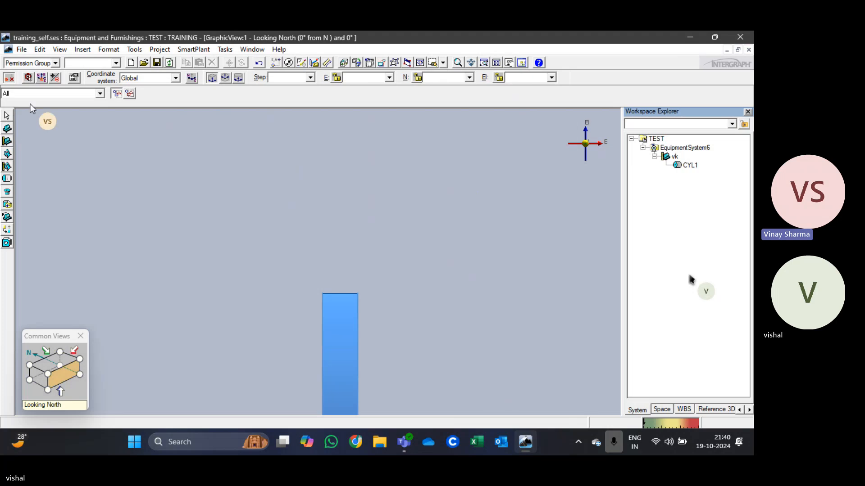
# Step: Try Construction Graphics as the selection filter and restore the filter to All
pyautogui.click(56, 96)
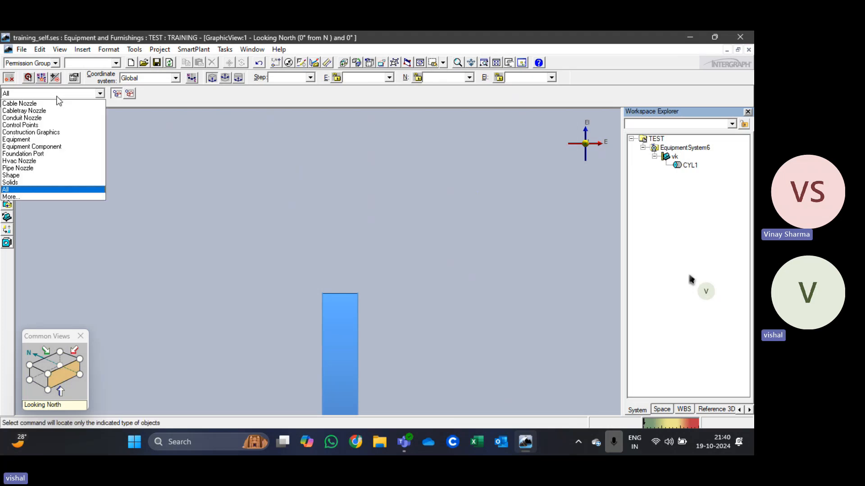
pyautogui.click(35, 132)
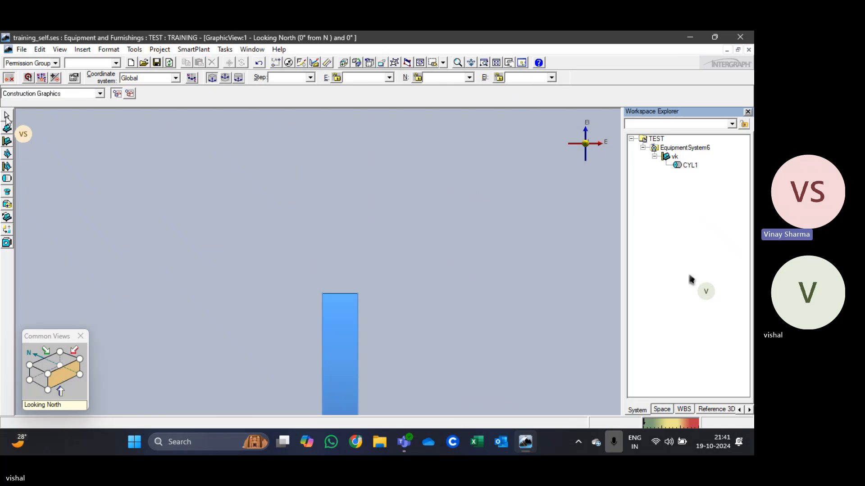
pyautogui.click(53, 94)
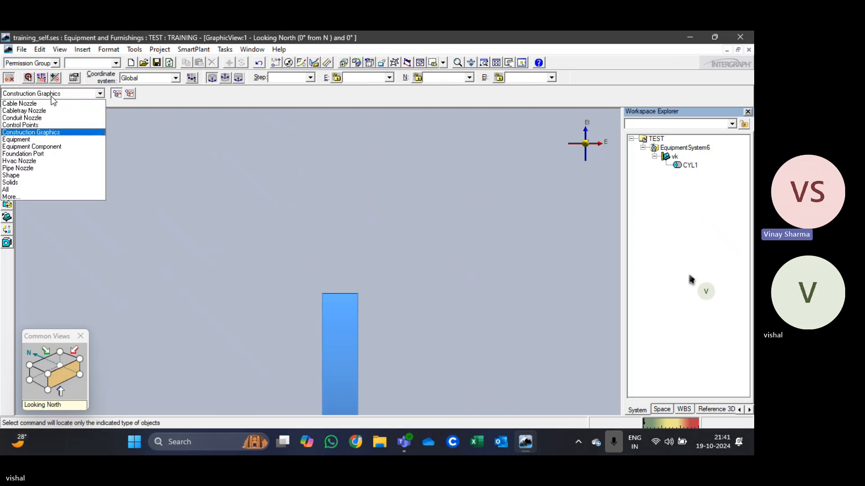
pyautogui.click(9, 191)
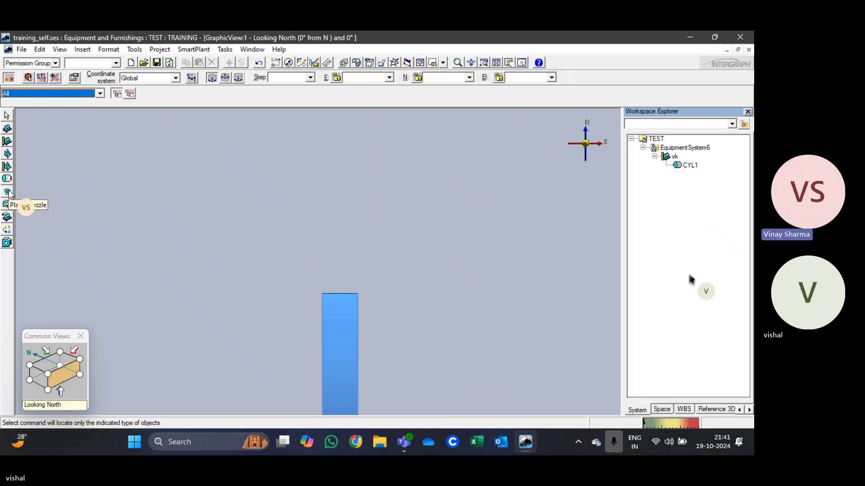